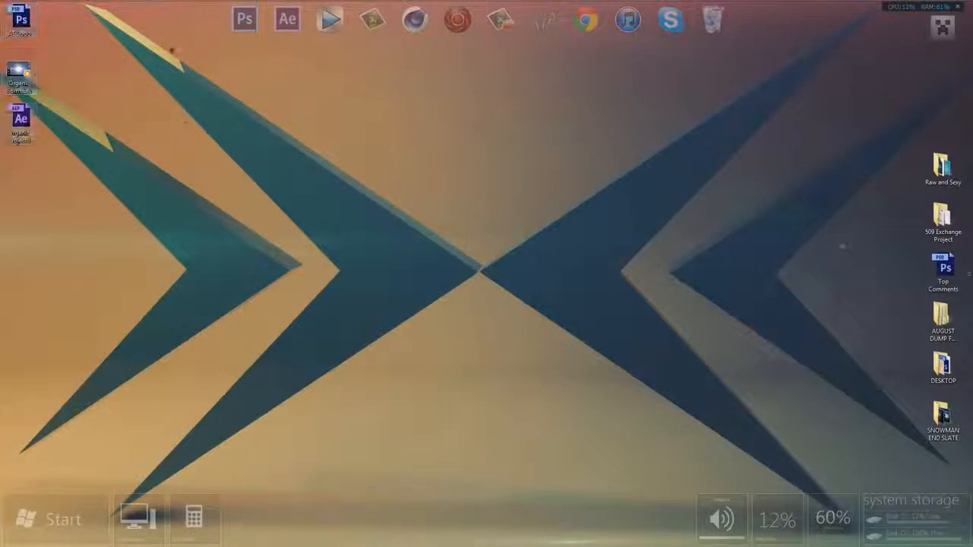
# Switch to After Effects, save the open Organic project and start a new empty project.
pyautogui.moveTo(152, 6)
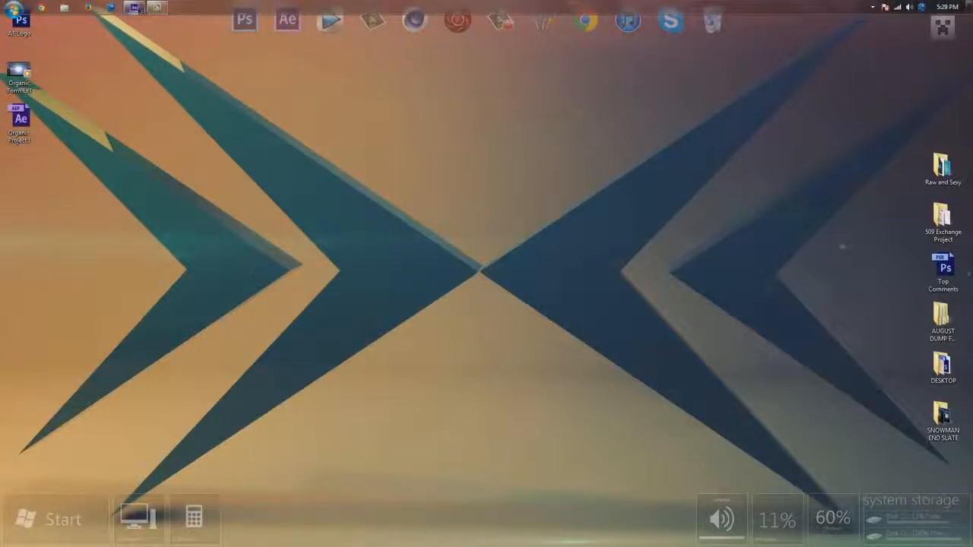
pyautogui.click(140, 7)
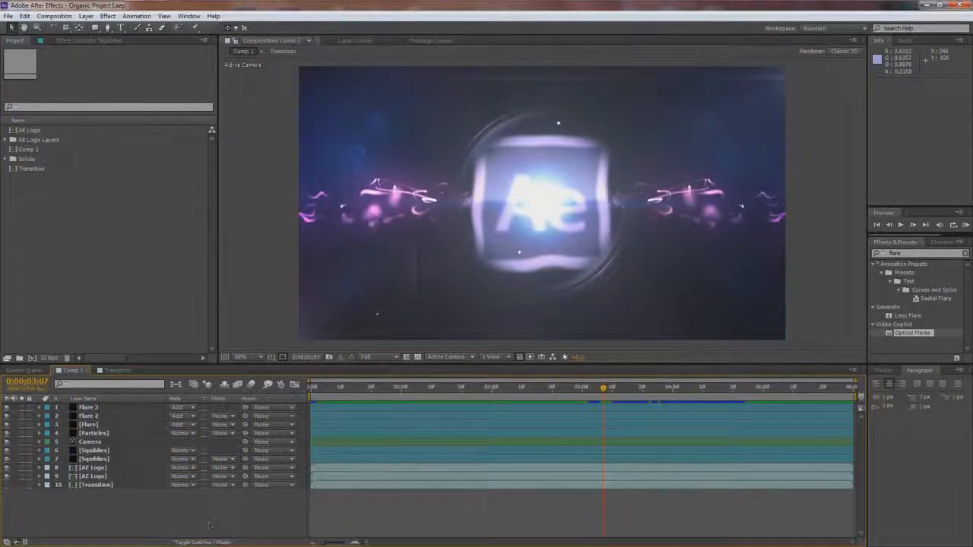
pyautogui.hotkey('ctrl', 's')
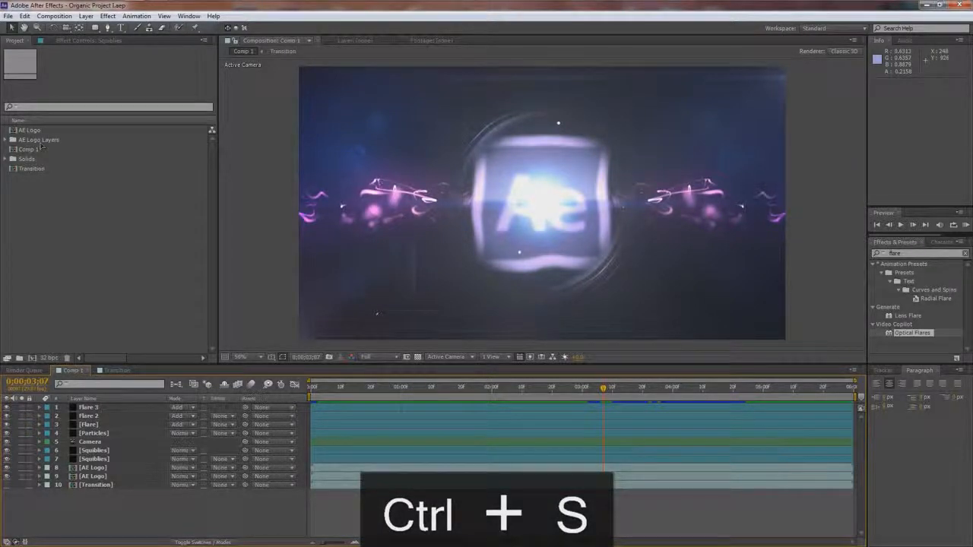
pyautogui.click(8, 16)
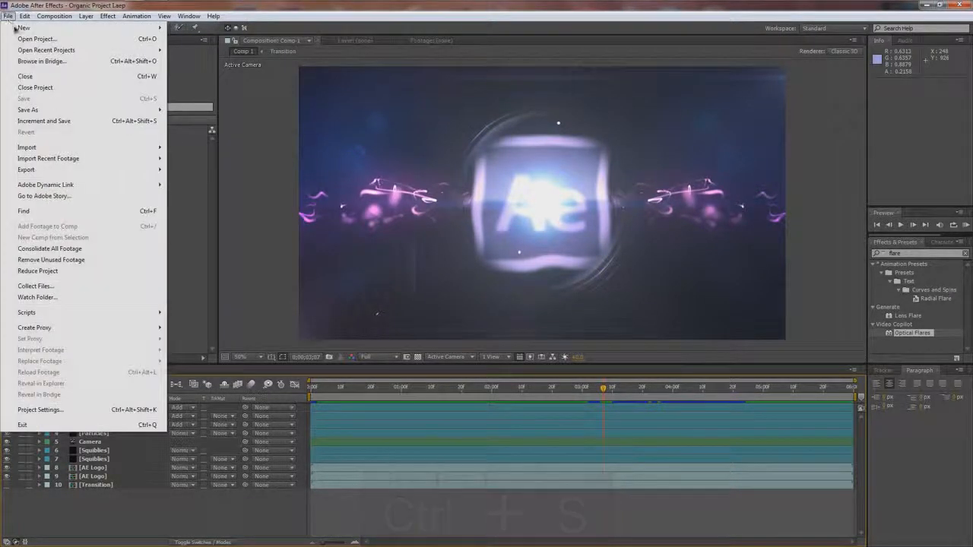
pyautogui.moveTo(108, 29)
pyautogui.click(198, 28)
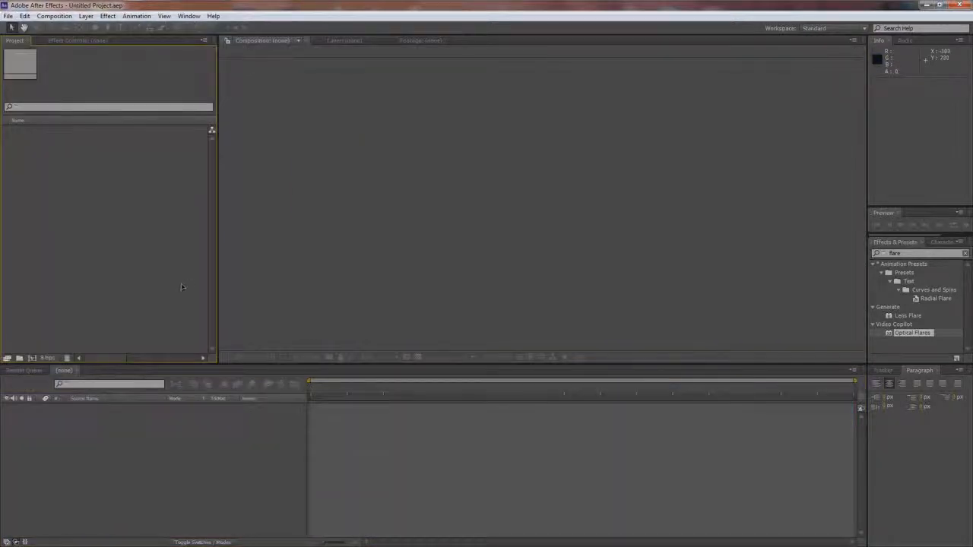
# Create a 1920 x 1080, 29.97 fps composition named Main with a six-second duration.
pyautogui.click(32, 358)
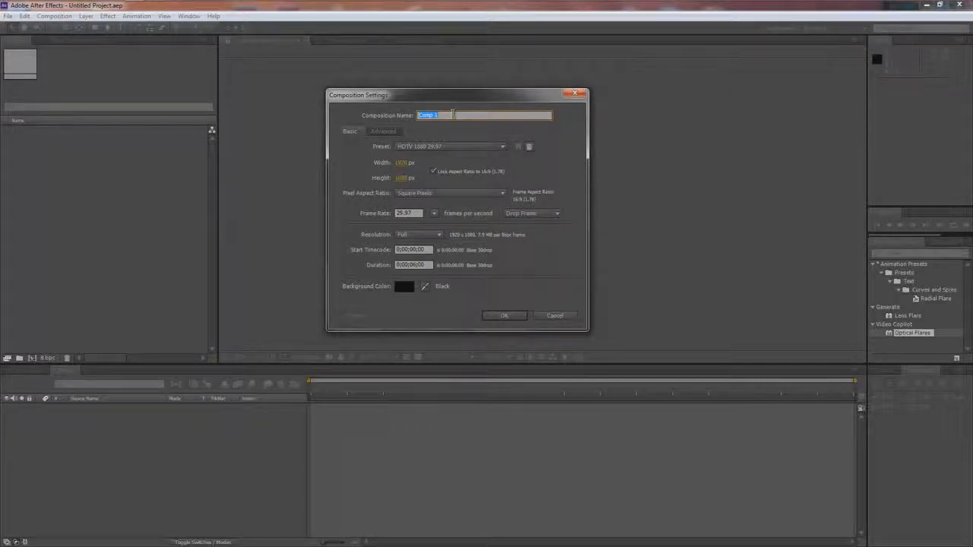
pyautogui.write('Main')
pyautogui.press('Return')
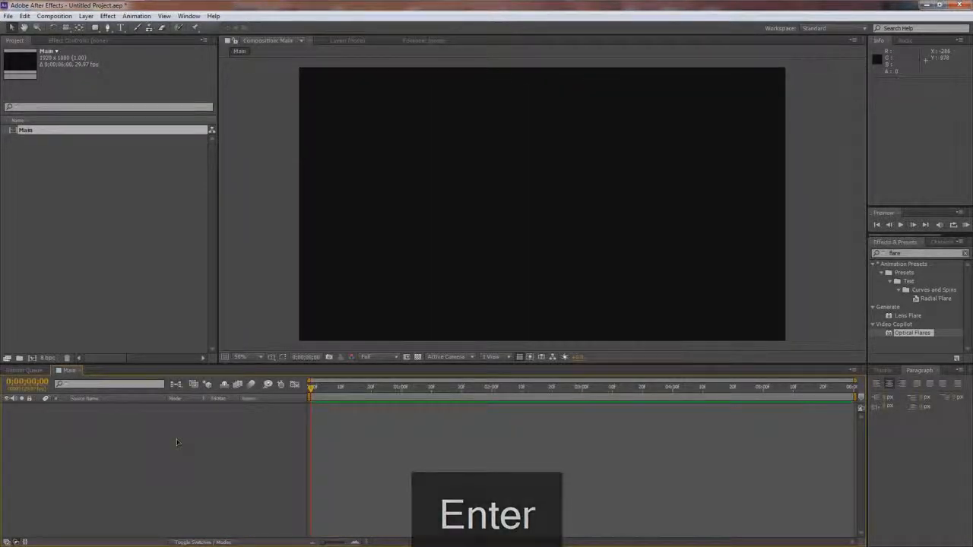
# Add a full-size black solid named Form to the Main composition.
pyautogui.hotkey('ctrl', 'y')
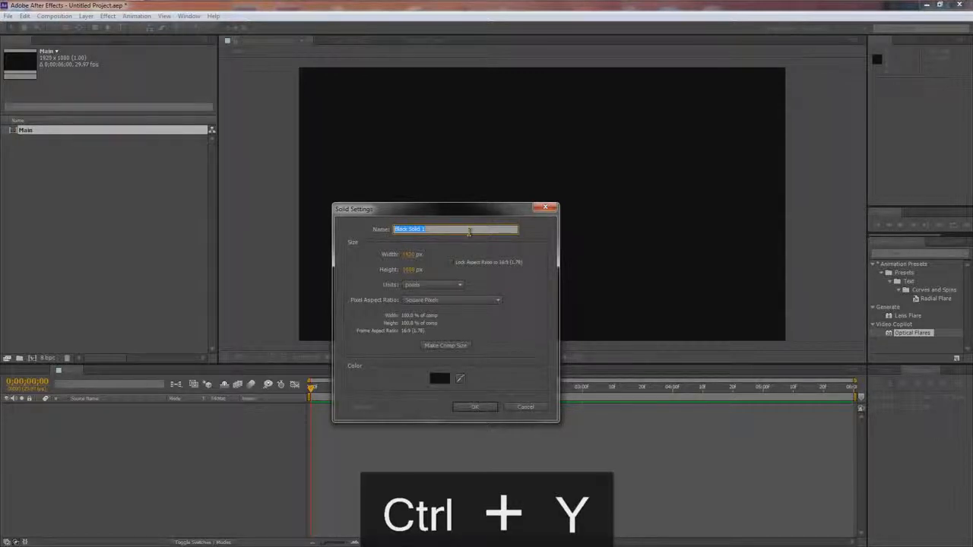
pyautogui.write('Form')
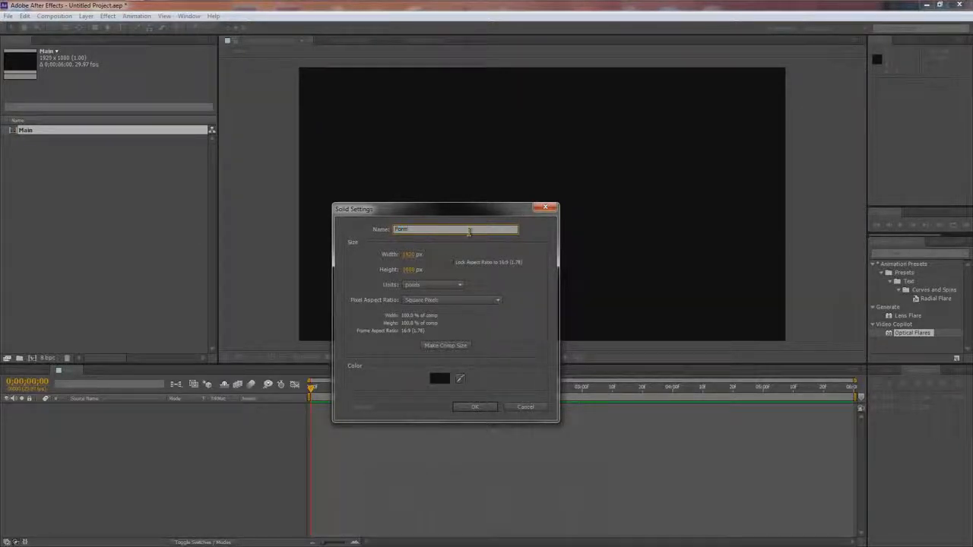
pyautogui.press('Return')
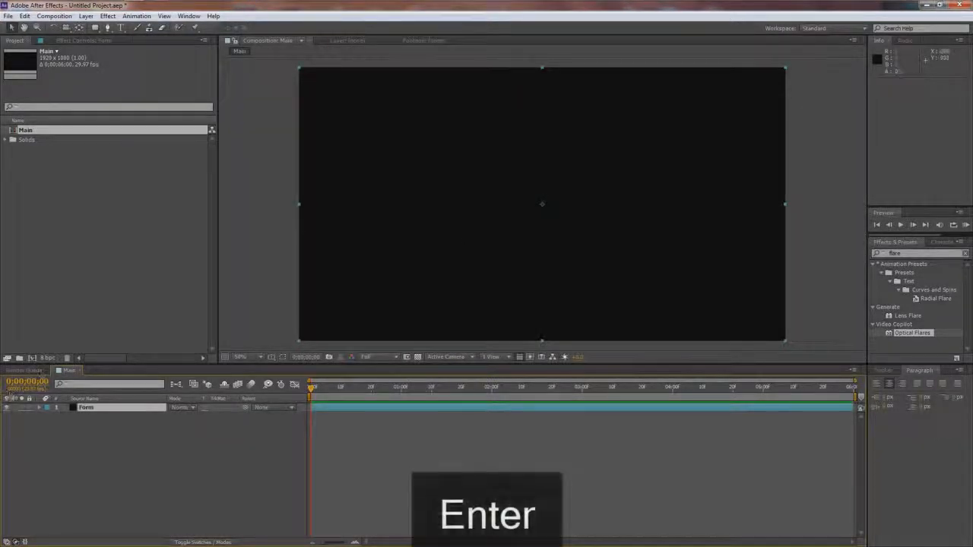
# Create a second 1920 x 1080 composition named Transy with the same six-second duration.
pyautogui.click(55, 16)
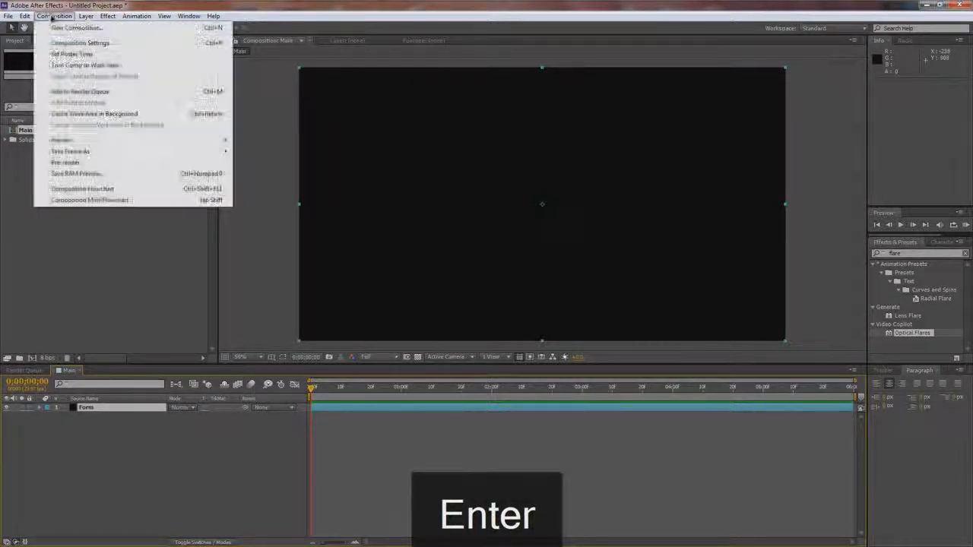
pyautogui.click(63, 28)
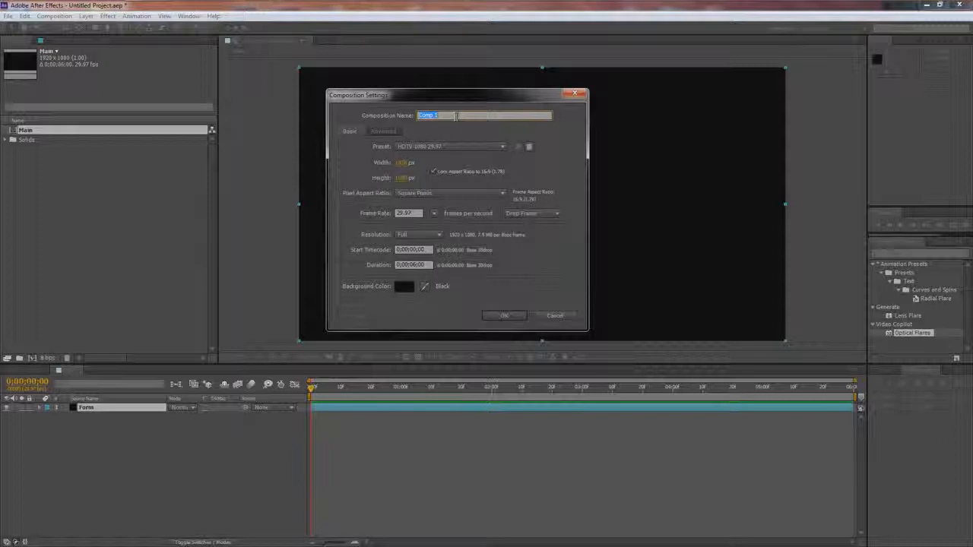
pyautogui.press('BackSpace')
pyautogui.write('Transy')
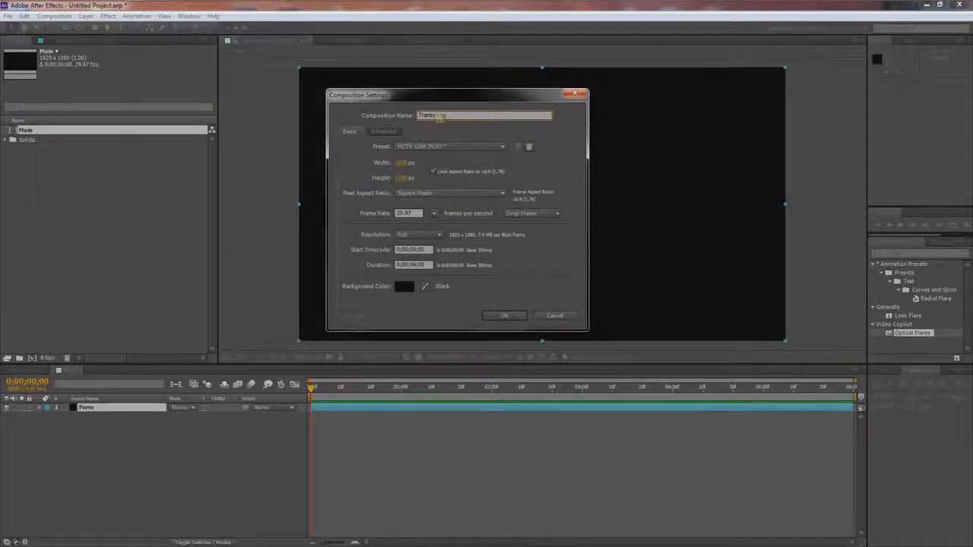
pyautogui.click(502, 316)
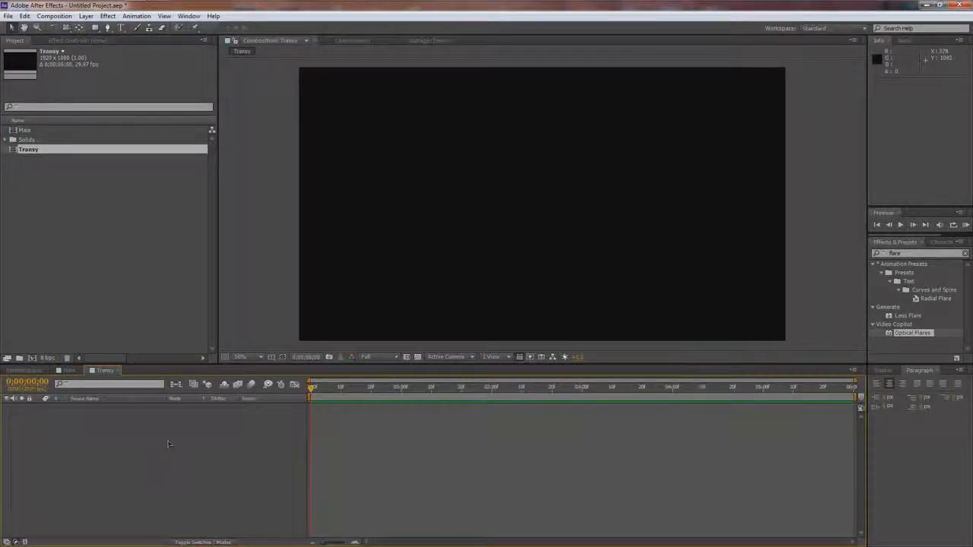
# Add a white full-size solid named Transy to the Transy composition.
pyautogui.hotkey('ctrl', 'y')
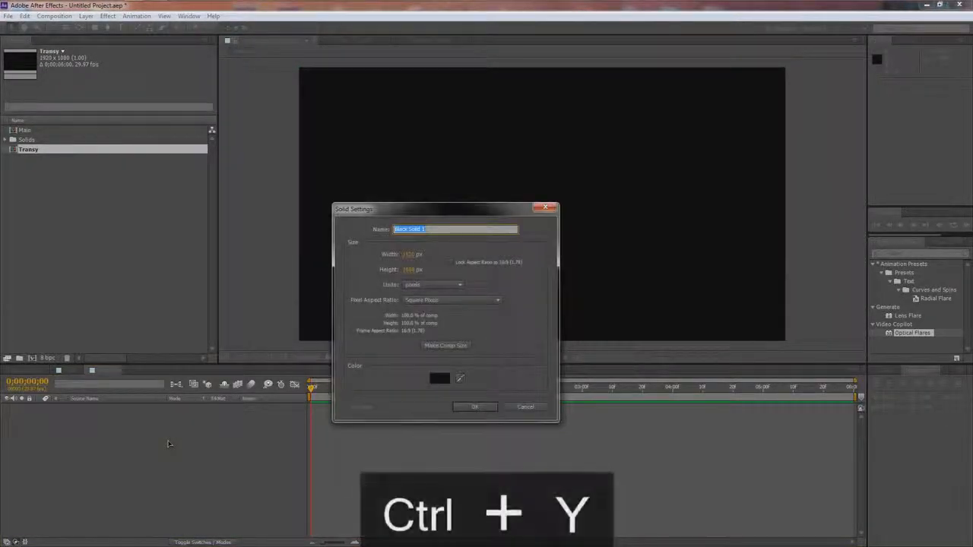
pyautogui.click(440, 379)
pyautogui.click(534, 318)
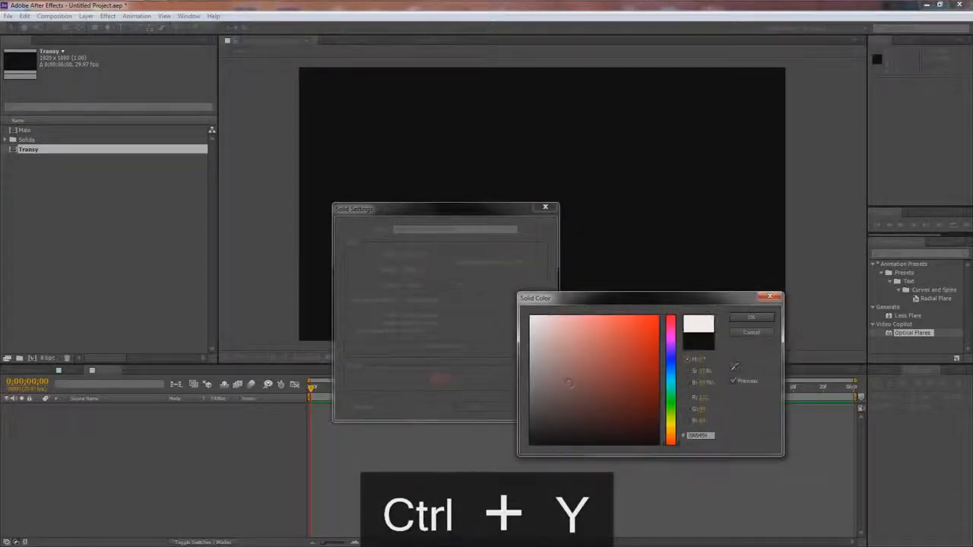
pyautogui.click(750, 318)
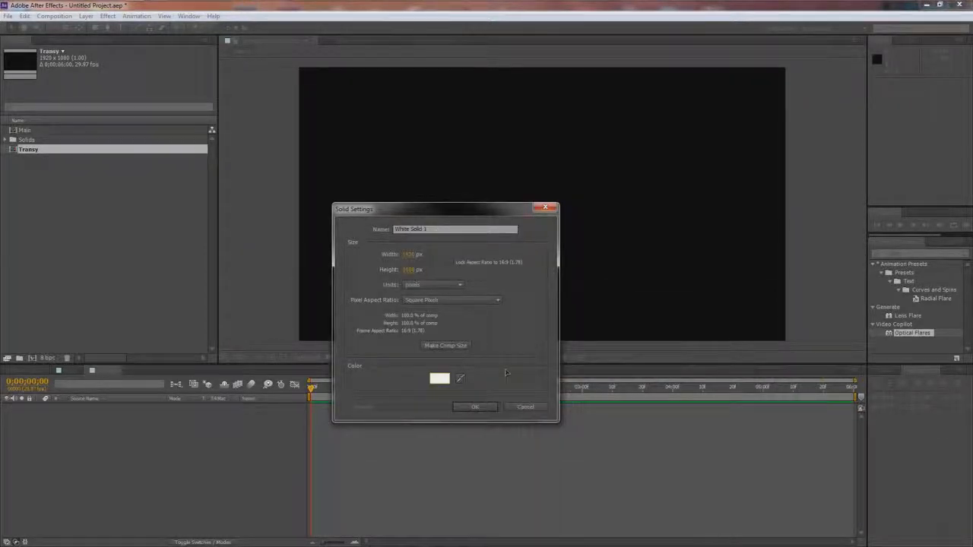
pyautogui.moveTo(435, 229); pyautogui.dragTo(349, 234)
pyautogui.write('Transy')
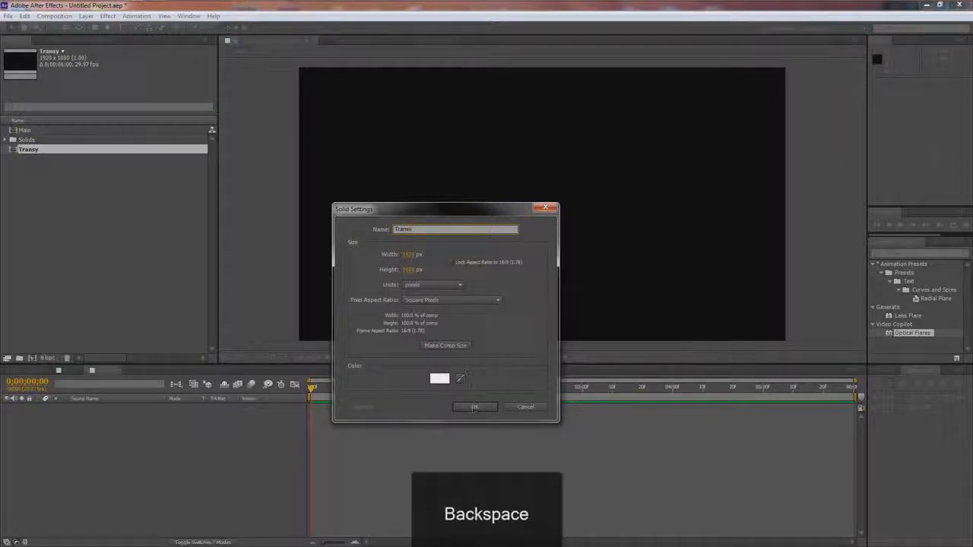
pyautogui.click(475, 406)
# Find the Roughen Edges effect by searching for "rough" and apply it to the Transy solid.
pyautogui.click(918, 253)
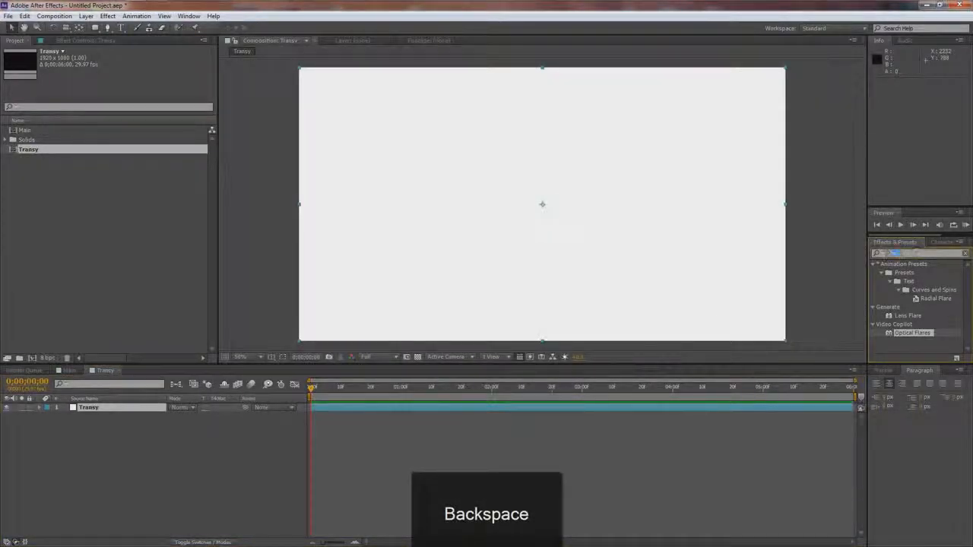
pyautogui.press('BackSpace')
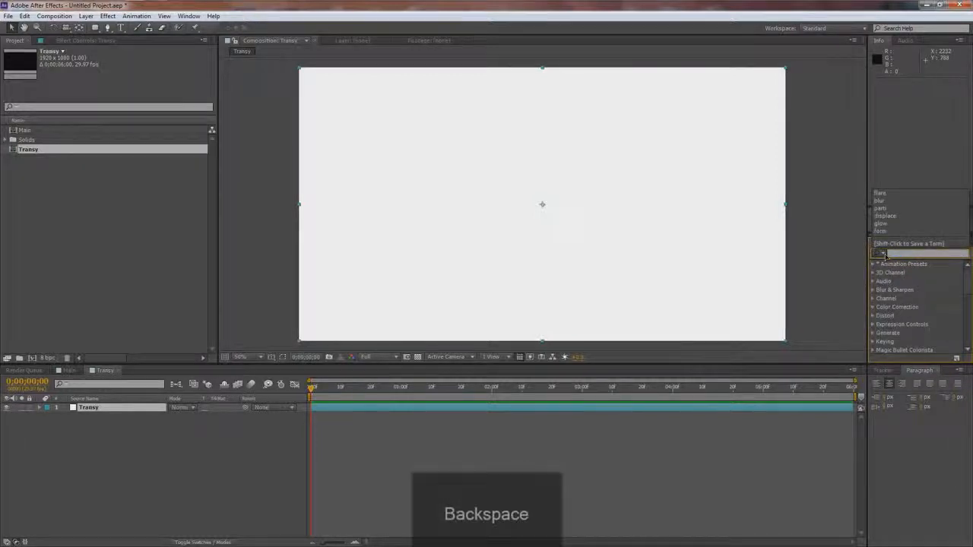
pyautogui.write('rough')
pyautogui.moveTo(917, 273); pyautogui.dragTo(149, 409)
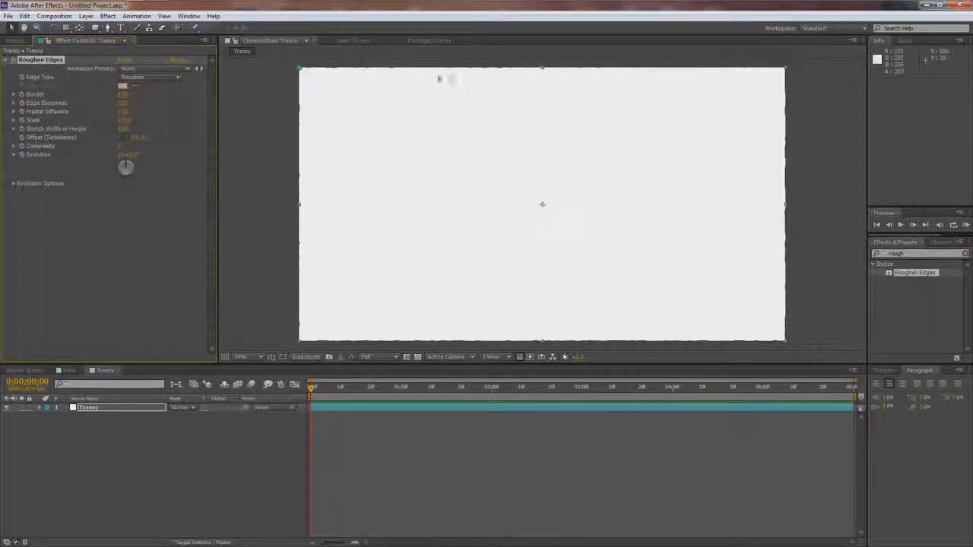
# Increase the Roughen Edges border until the rough fringe reaches well into the solid, with a finer scale and higher complexity.
pyautogui.moveTo(125, 95); pyautogui.dragTo(410, 101)
pyautogui.moveTo(119, 97)
pyautogui.mouseDown()
pyautogui.moveTo(555, 117)
pyautogui.moveTo(128, 110)
pyautogui.mouseUp()
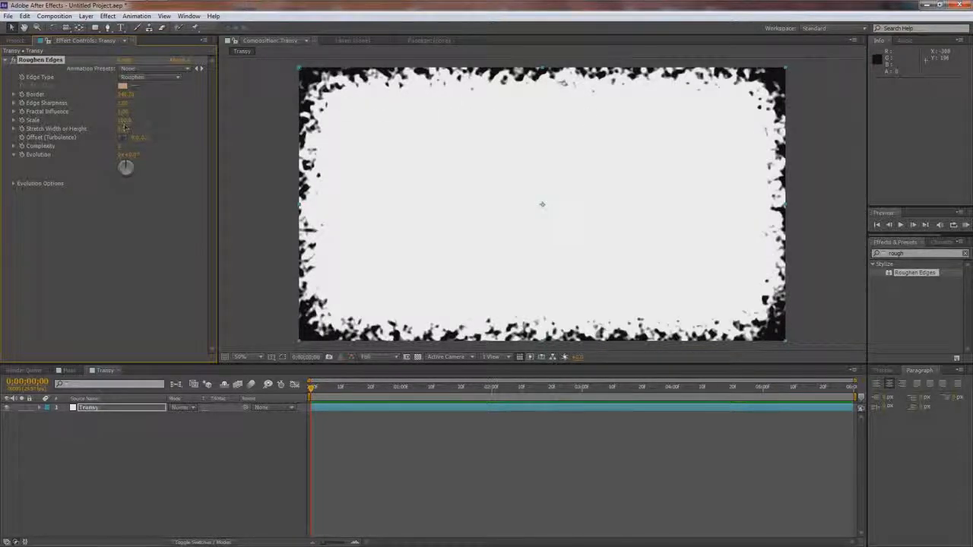
pyautogui.moveTo(125, 103); pyautogui.dragTo(156, 112)
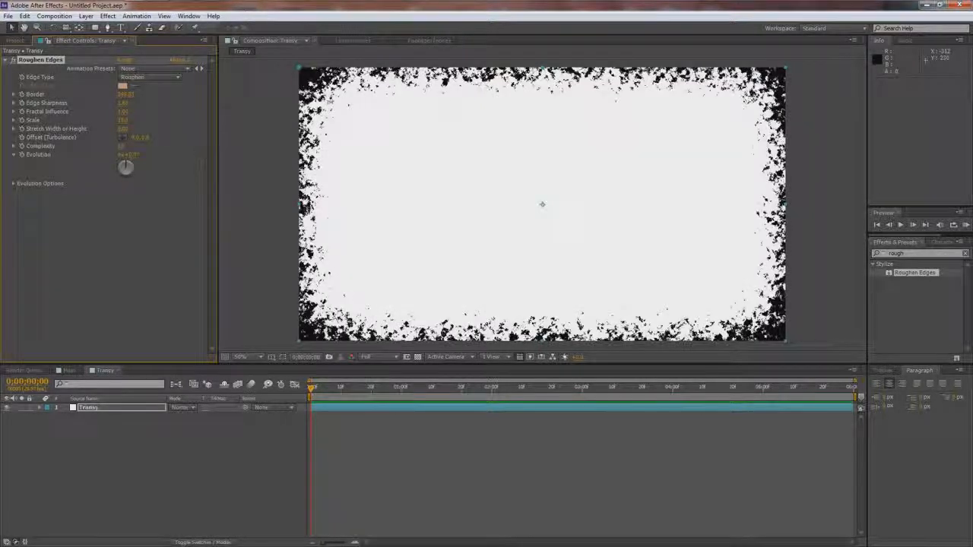
# Set the Roughen Edges border to 200 and fine-tune the effect's scale and edge sharpness.
pyautogui.click(125, 94)
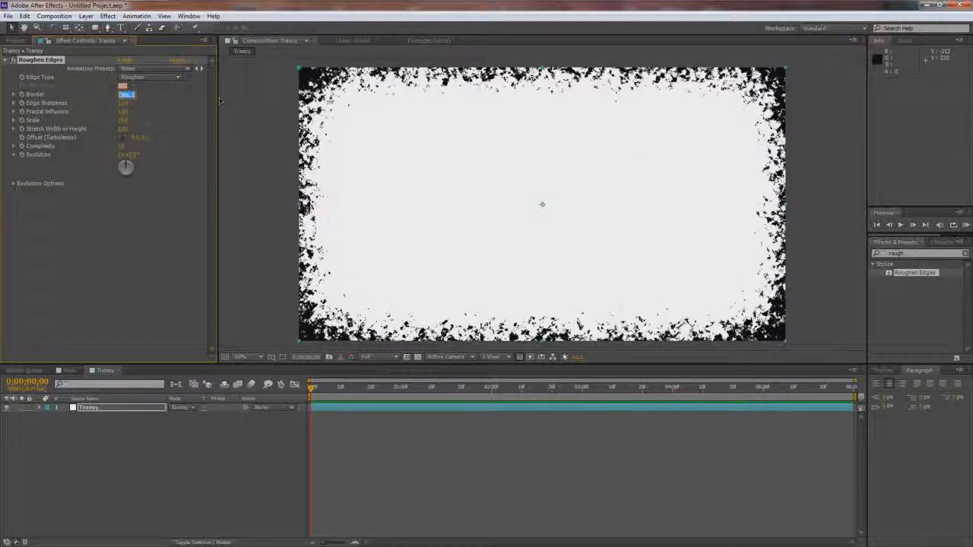
pyautogui.write('200')
pyautogui.press('Return')
pyautogui.click(122, 120)
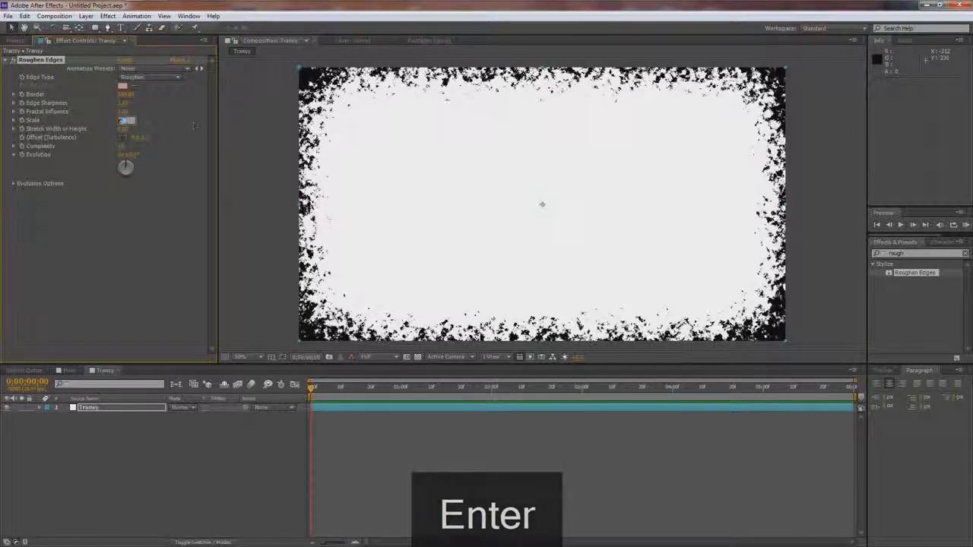
pyautogui.press('Return')
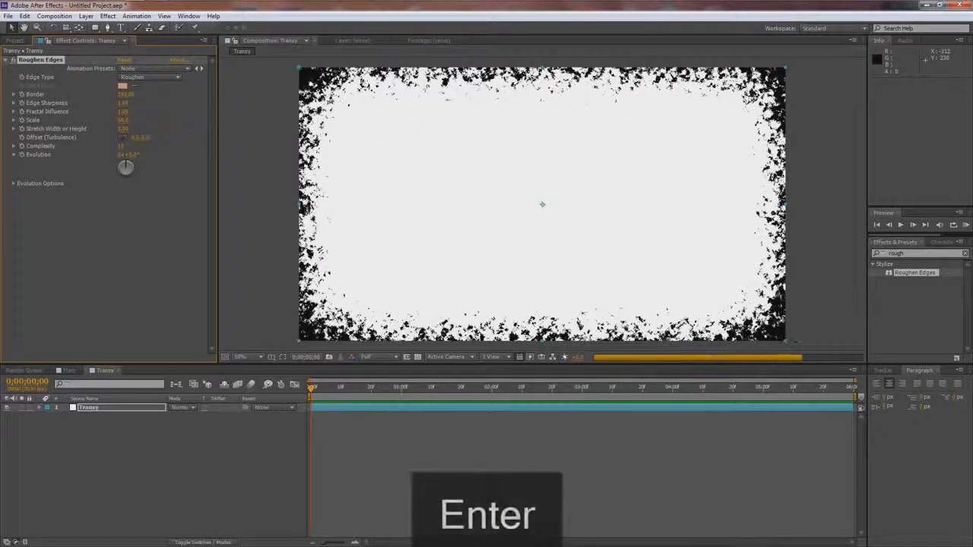
pyautogui.click(124, 102)
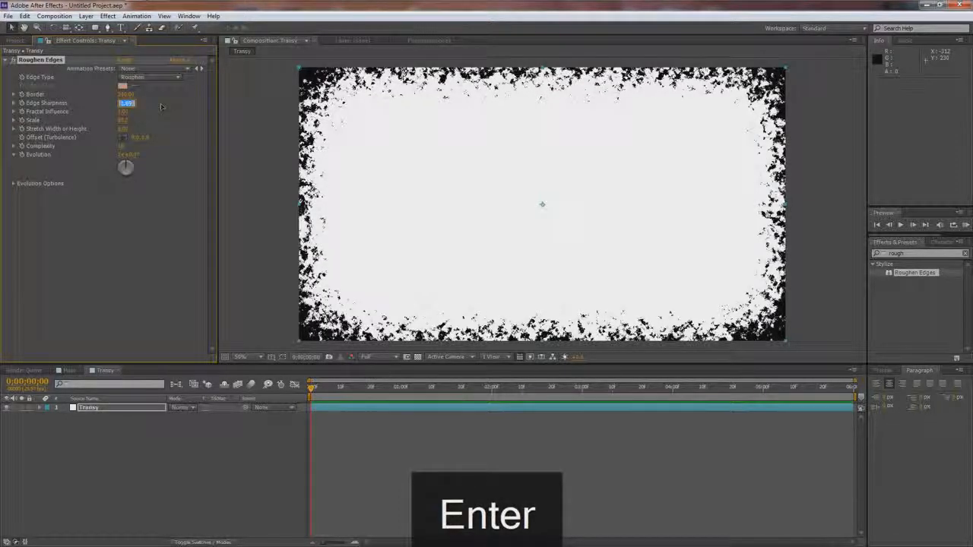
pyautogui.press('Return')
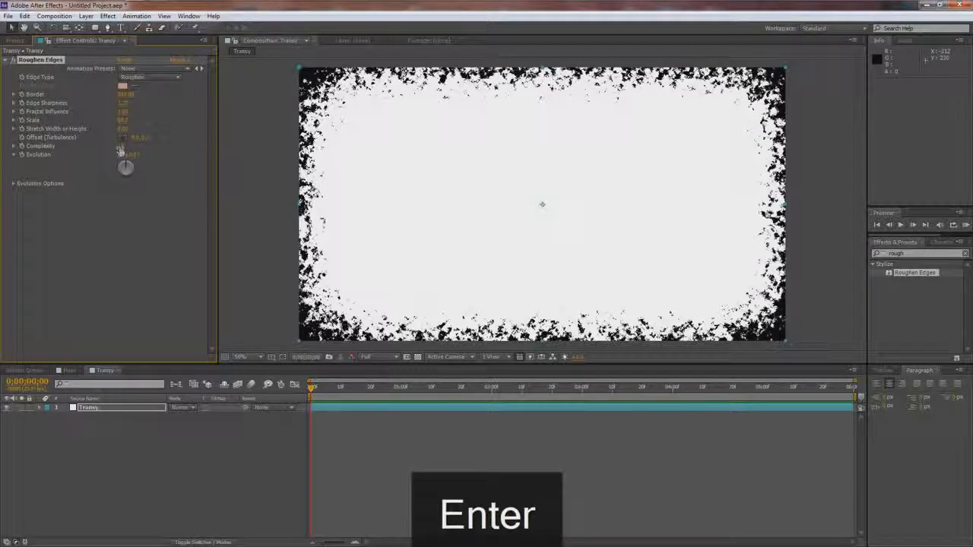
# Mask the Transy solid with a rectangle about 128 x 1256 px just outside the frame's left edge and keyframe its mask path at 0;00;00;00.
pyautogui.click(254, 169)
pyautogui.scroll(-2, 353, 168)
pyautogui.scroll(2, 362, 171)
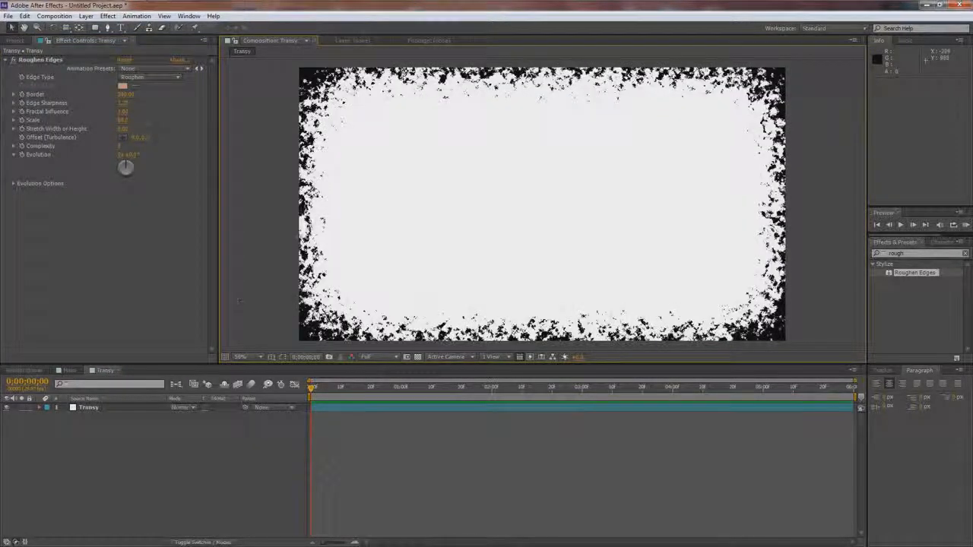
pyautogui.scroll(-2, 351, 218)
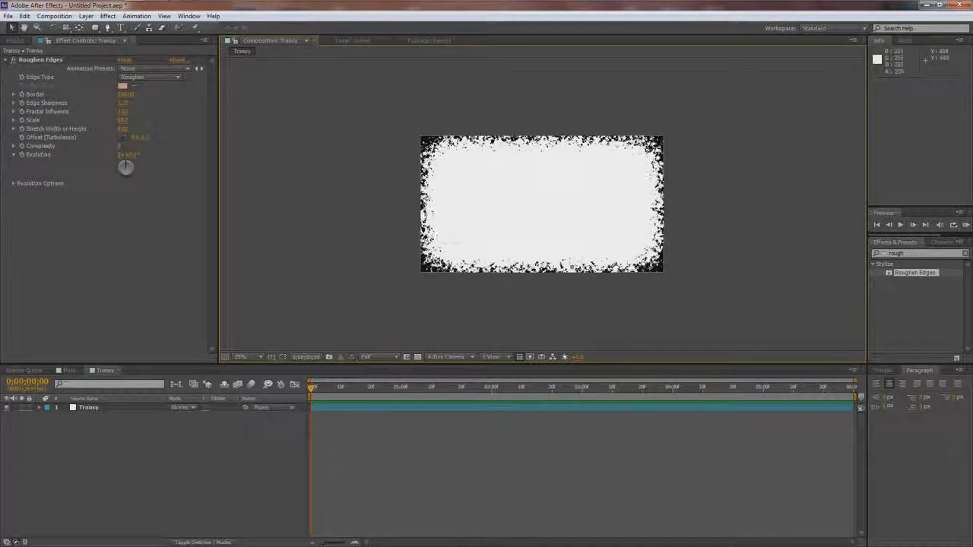
pyautogui.click(89, 409)
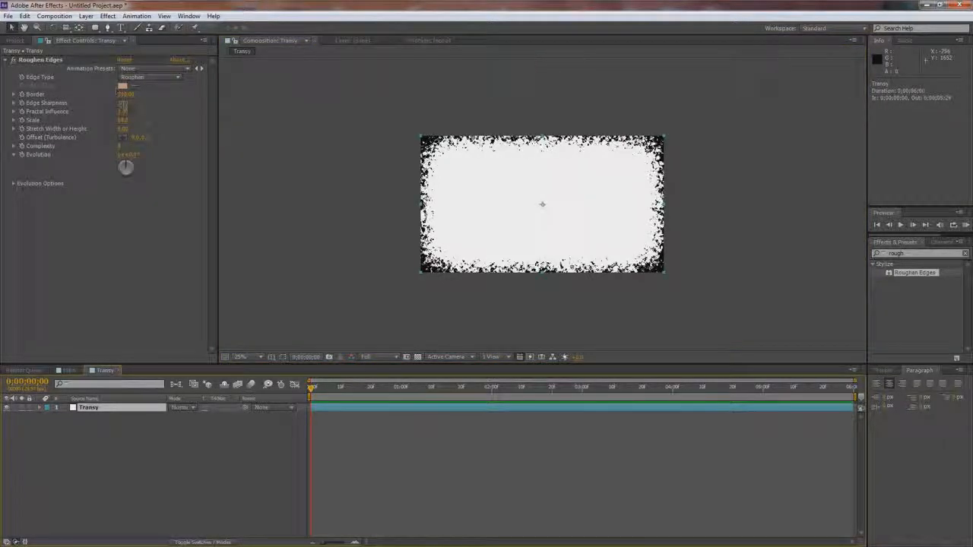
pyautogui.click(95, 27)
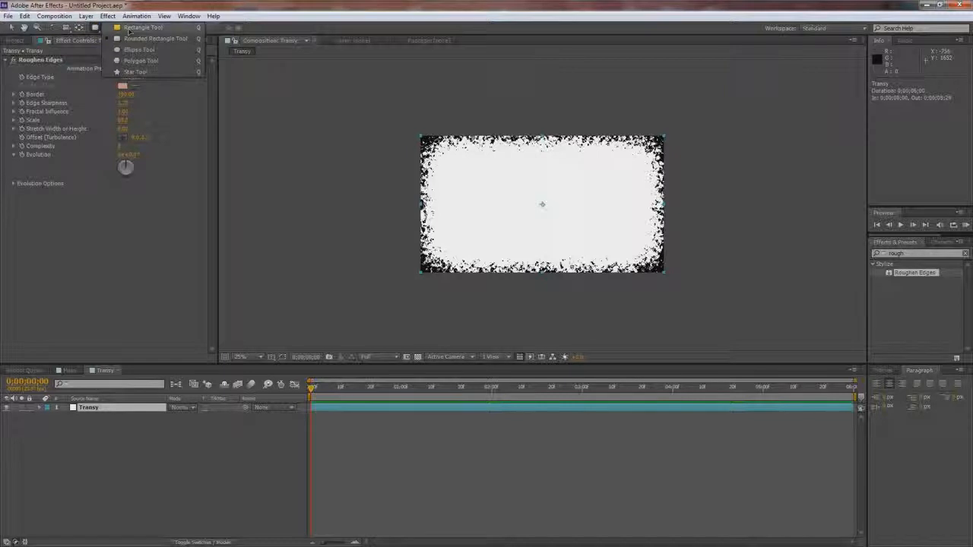
pyautogui.click(129, 30)
pyautogui.moveTo(397, 126); pyautogui.dragTo(412, 286)
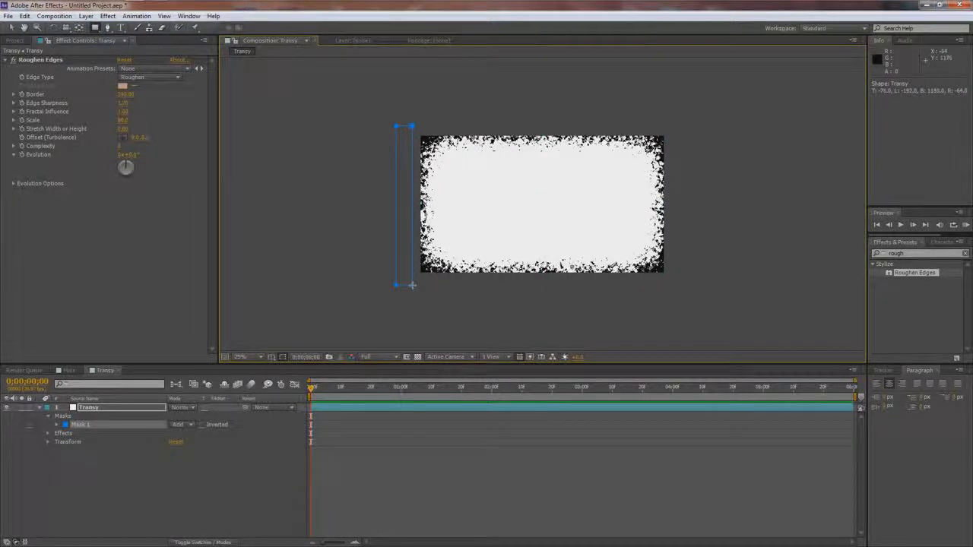
pyautogui.click(57, 425)
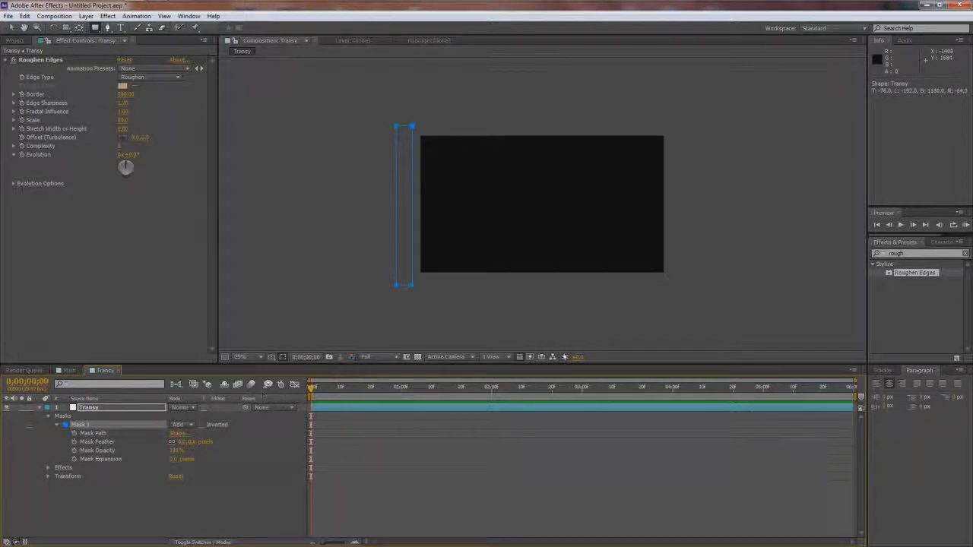
pyautogui.click(74, 433)
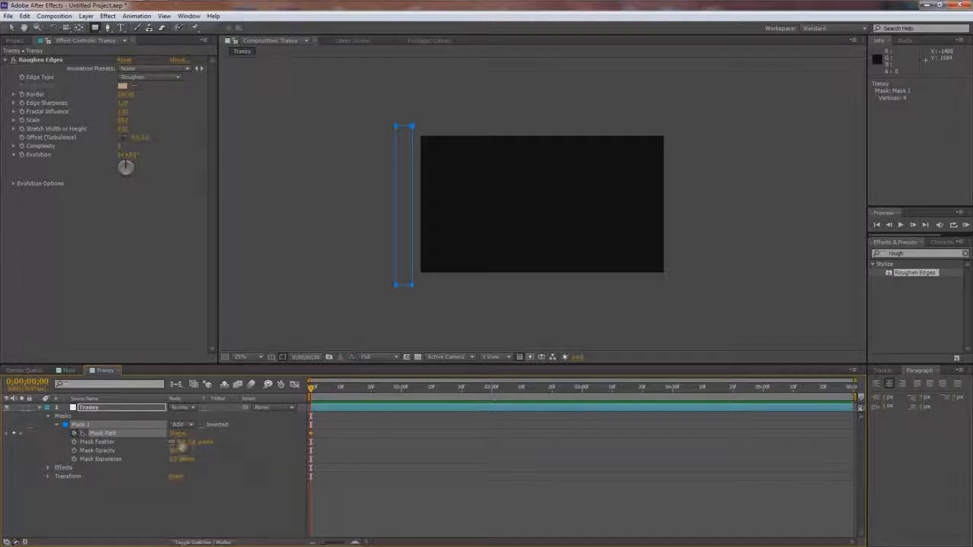
# Set the feather of the Transy solid's mask to 100 pixels.
pyautogui.moveTo(180, 443); pyautogui.dragTo(238, 444)
pyautogui.click(186, 443)
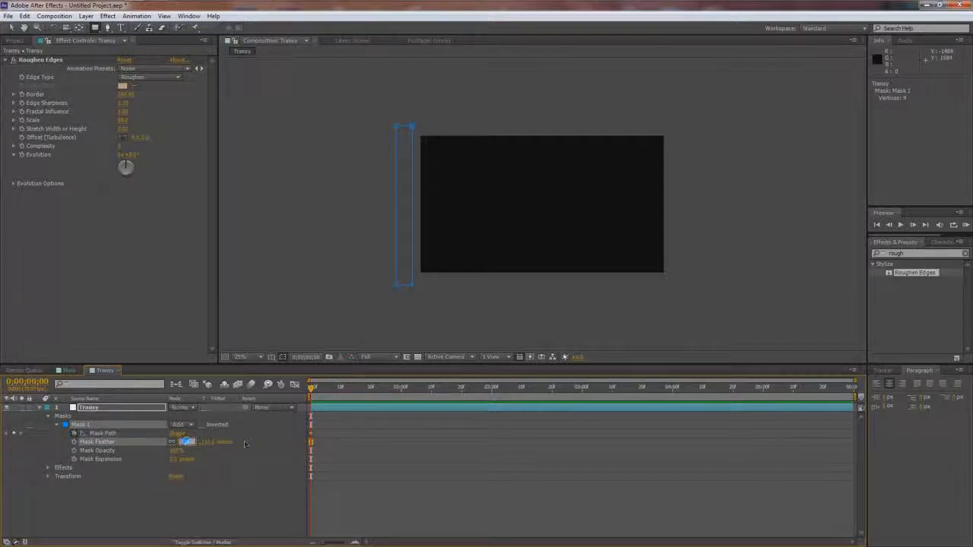
pyautogui.write('100')
pyautogui.press('Return')
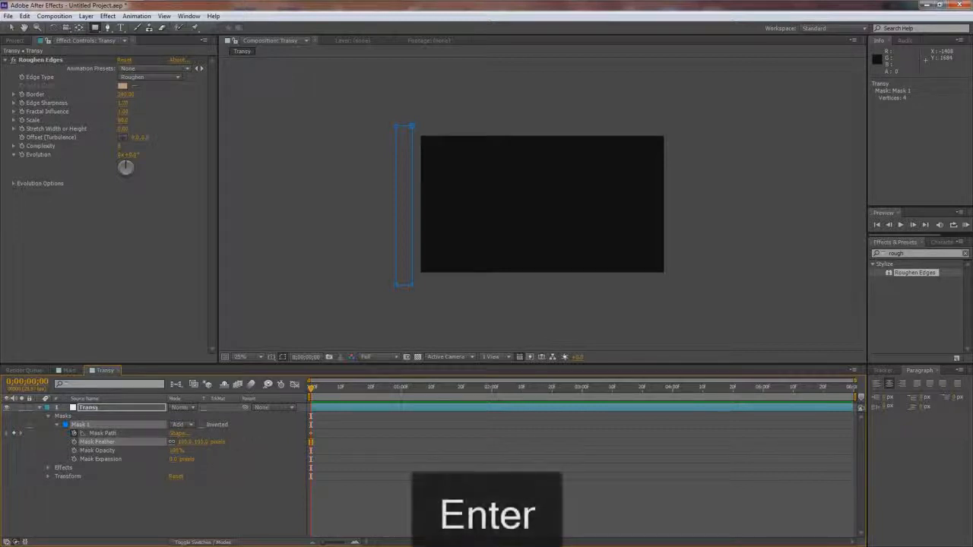
# At 0;00;02;00, stretch the Transy mask's right edge past the frame's right edge so the mask covers the whole frame.
pyautogui.click(90, 407)
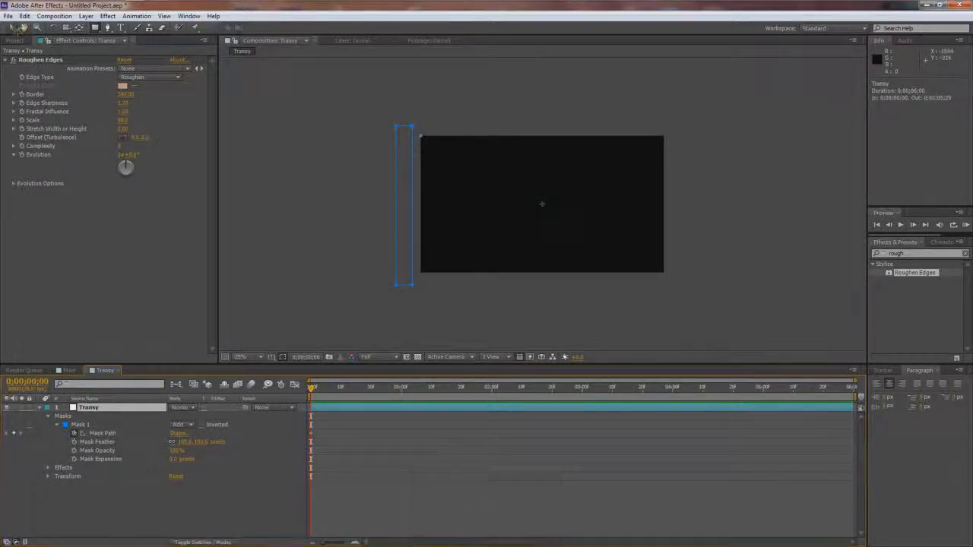
pyautogui.click(431, 123)
pyautogui.moveTo(312, 387); pyautogui.dragTo(432, 390)
pyautogui.moveTo(492, 393); pyautogui.dragTo(492, 393)
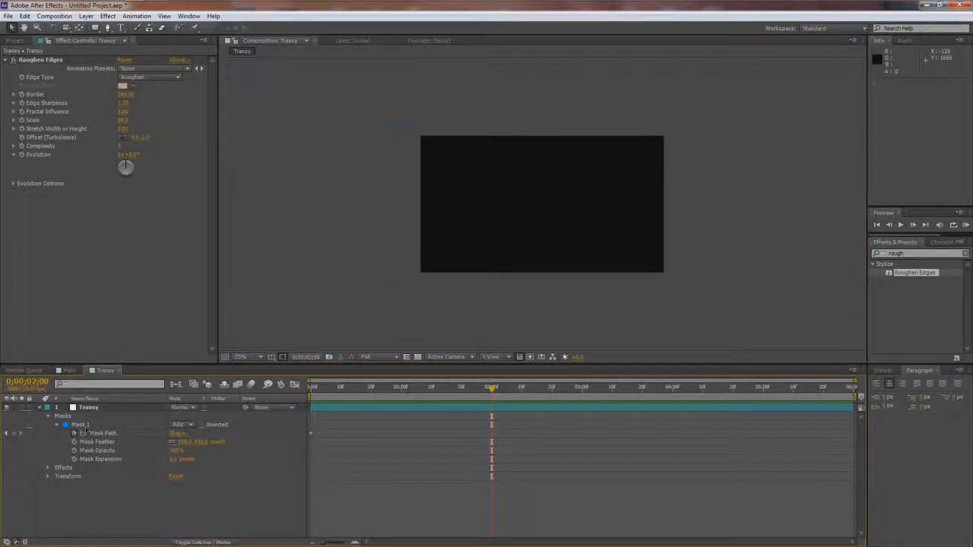
pyautogui.click(84, 426)
pyautogui.click(415, 124)
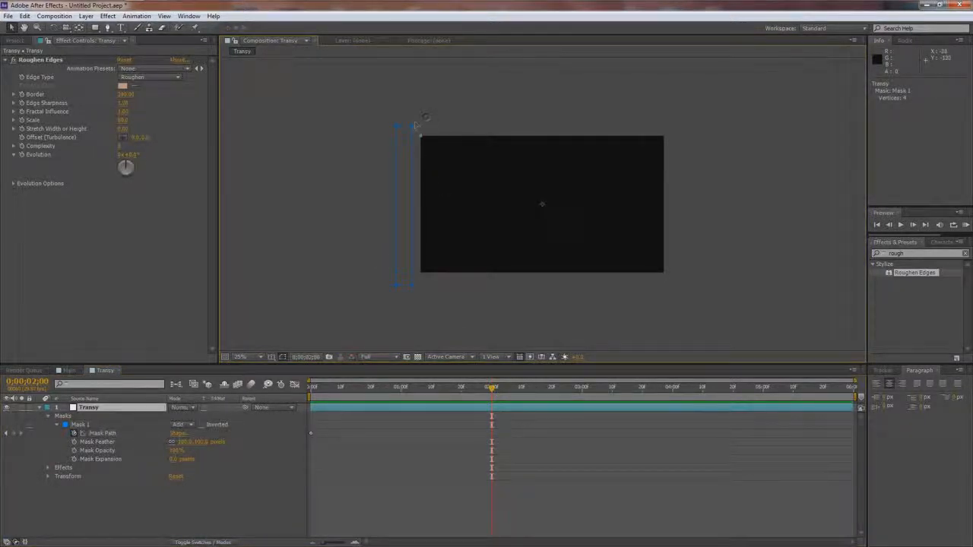
pyautogui.moveTo(412, 127); pyautogui.dragTo(677, 128)
pyautogui.moveTo(412, 285); pyautogui.dragTo(678, 286)
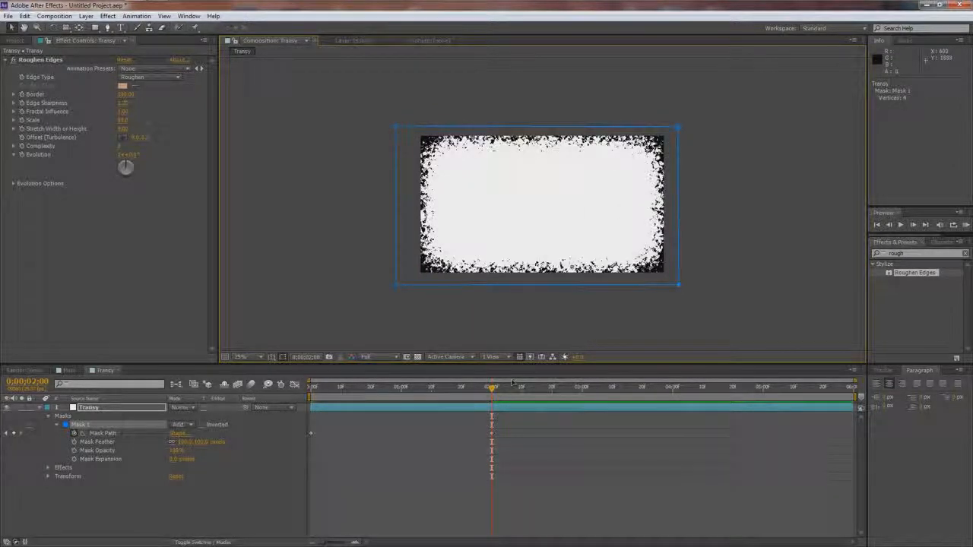
# At 0;00;04;00, move the mask's left edge past the frame's right edge, then preview the wipe and return to the start.
pyautogui.moveTo(494, 389); pyautogui.dragTo(571, 388)
pyautogui.click(397, 295)
pyautogui.moveTo(395, 287); pyautogui.dragTo(672, 128)
pyautogui.moveTo(522, 390); pyautogui.dragTo(575, 388)
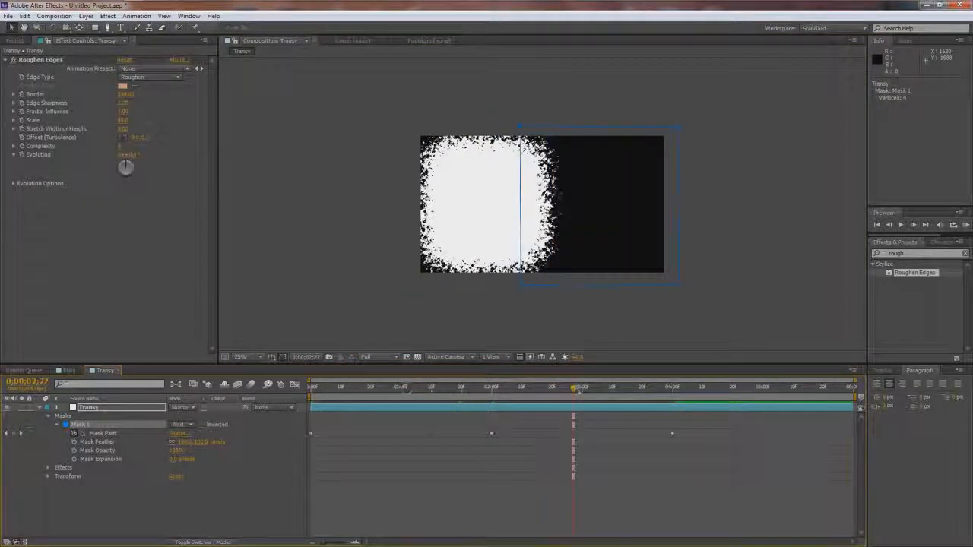
pyautogui.moveTo(575, 389); pyautogui.dragTo(310, 388)
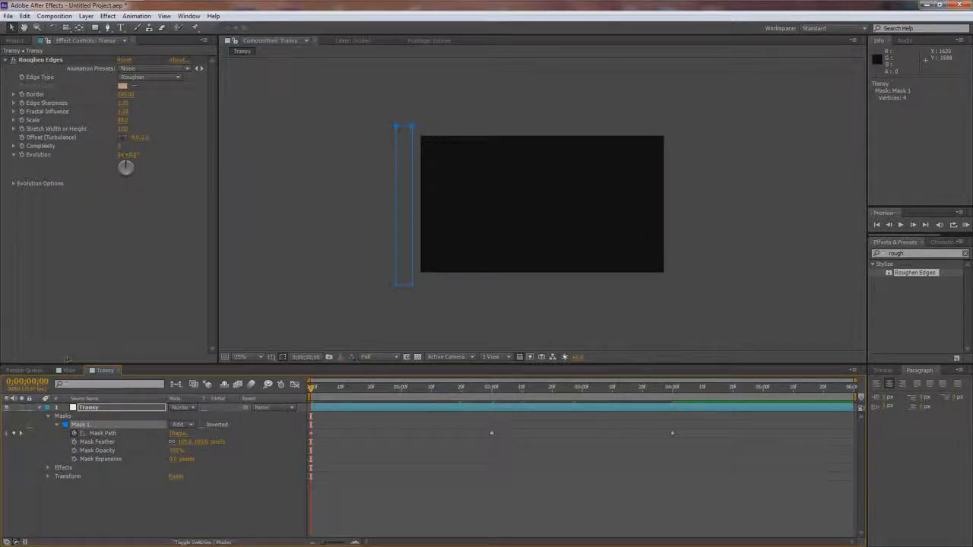
# Place the Transy composition below the Form layer in the Main composition and hide it.
pyautogui.click(68, 370)
pyautogui.click(14, 40)
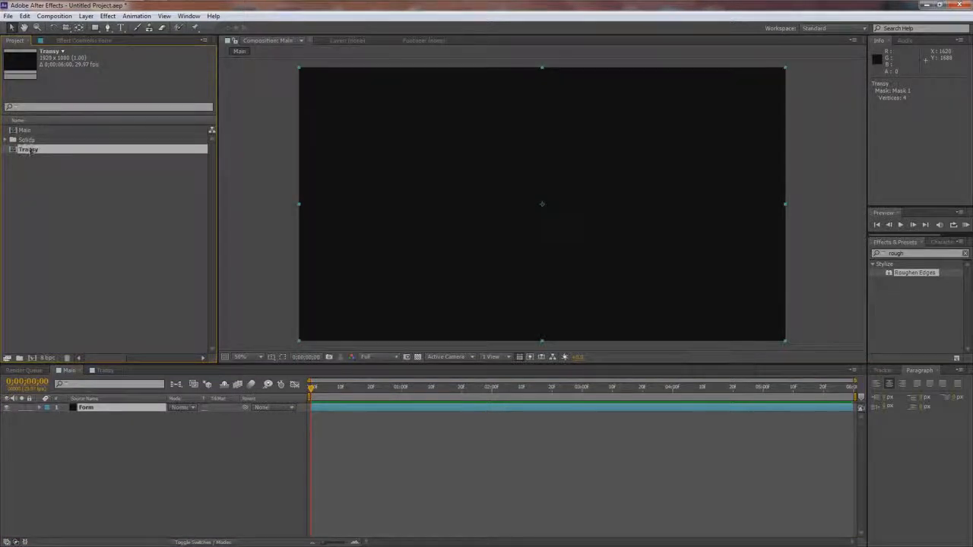
pyautogui.moveTo(27, 151); pyautogui.dragTo(87, 417)
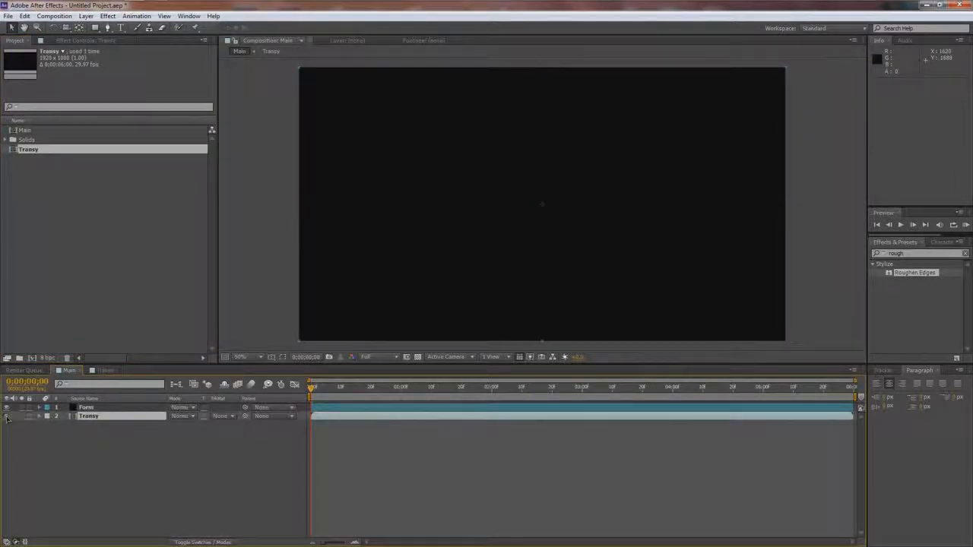
# Find the Trapcode Form effect by searching for "form" and apply it to the Form layer.
pyautogui.click(86, 408)
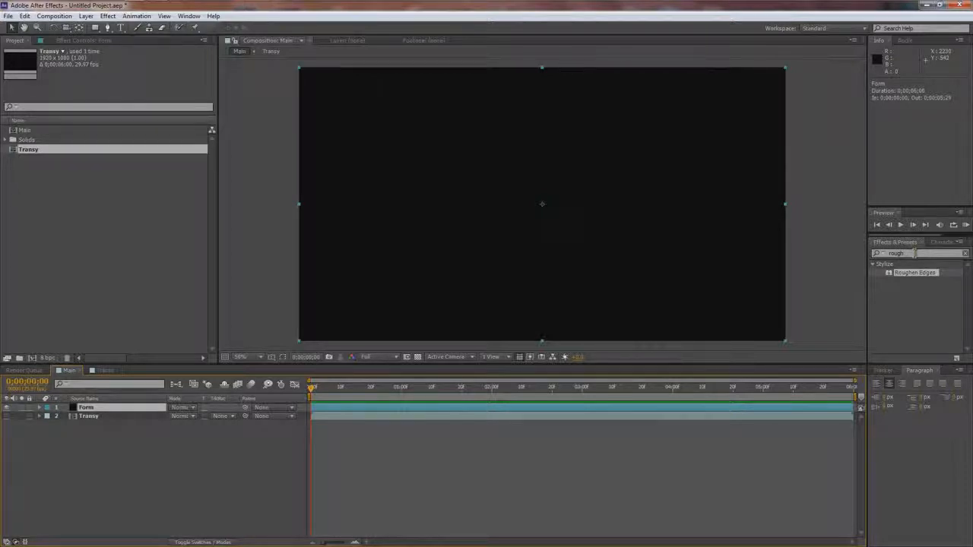
pyautogui.moveTo(915, 253); pyautogui.dragTo(873, 255)
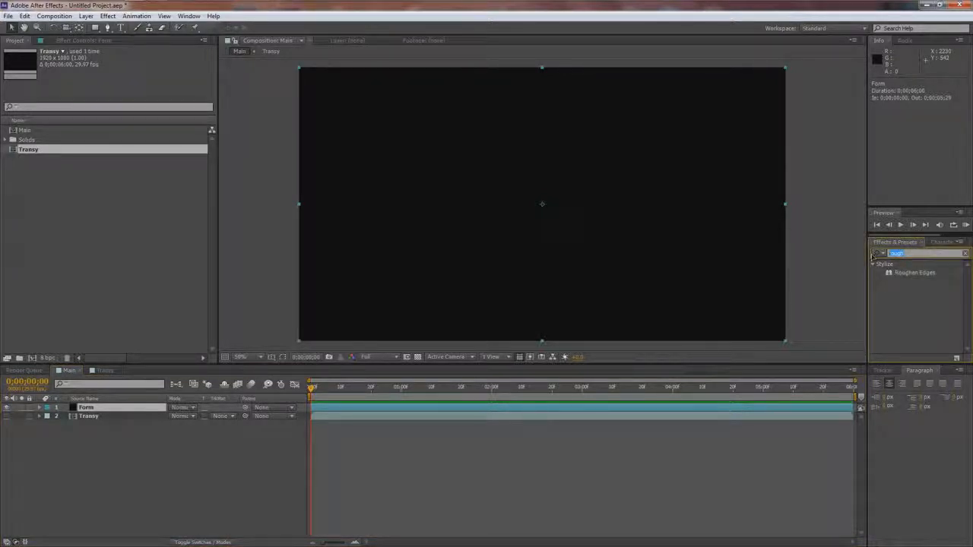
pyautogui.press('BackSpace')
pyautogui.write('form')
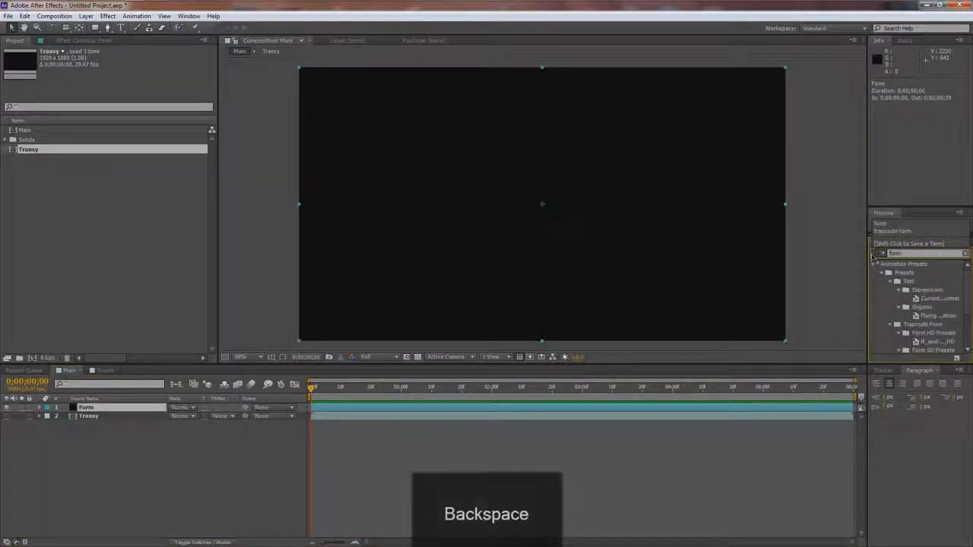
pyautogui.moveTo(967, 275); pyautogui.dragTo(967, 303)
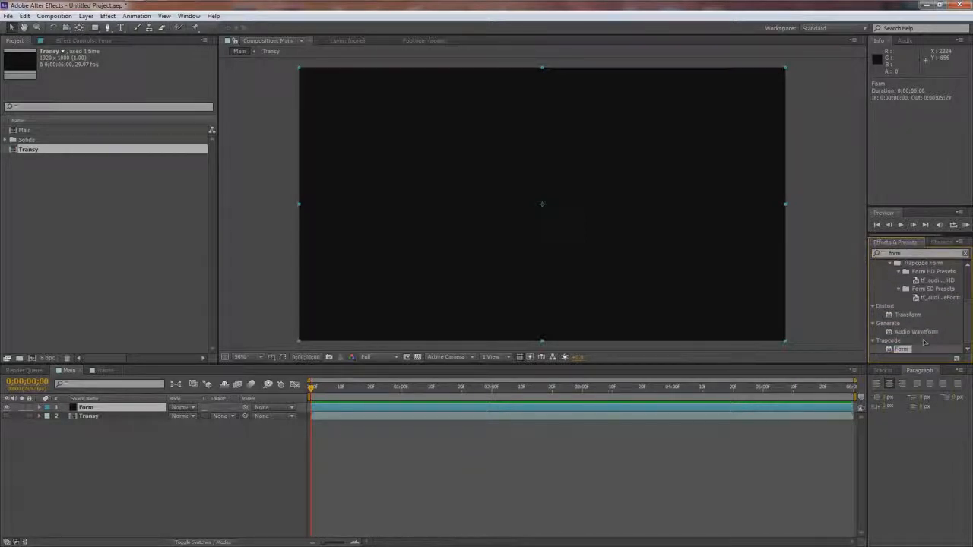
pyautogui.moveTo(904, 350); pyautogui.dragTo(93, 411)
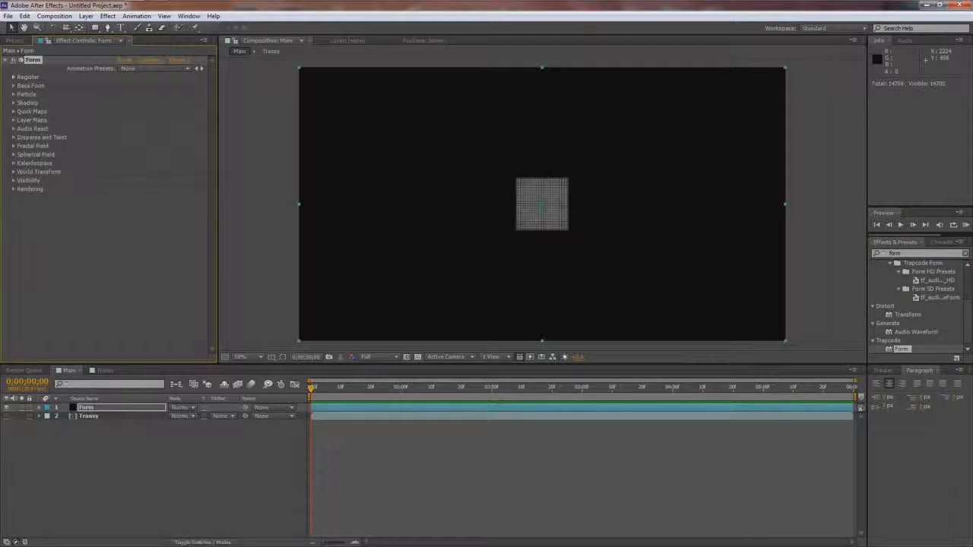
# Change Form's base form to Box - Strings and set its Size X to 2100 so the strings span the frame.
pyautogui.click(13, 95)
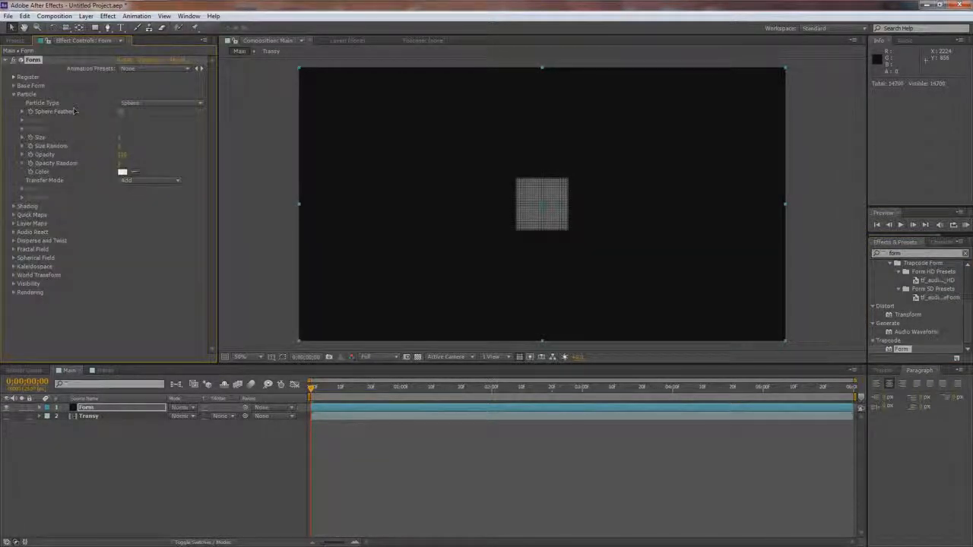
pyautogui.click(14, 94)
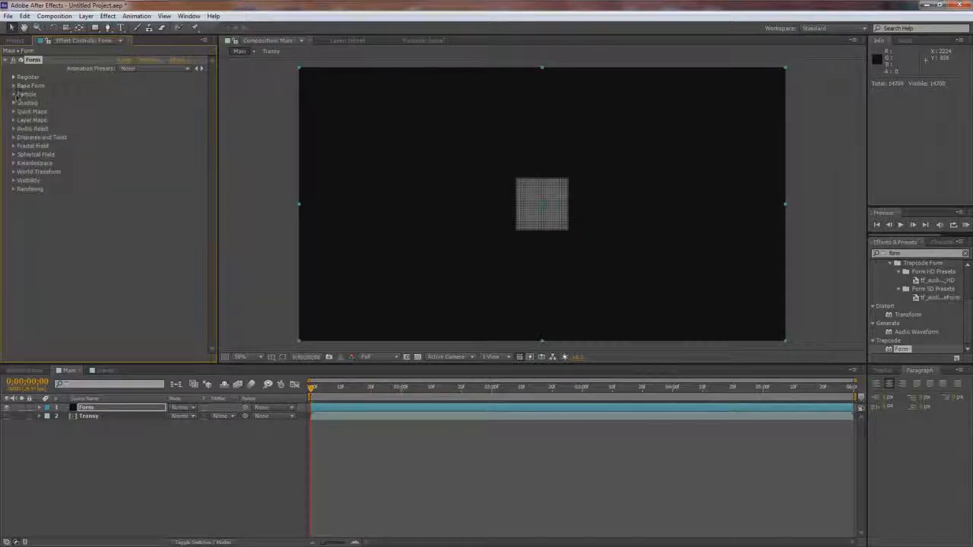
pyautogui.click(13, 86)
pyautogui.click(149, 94)
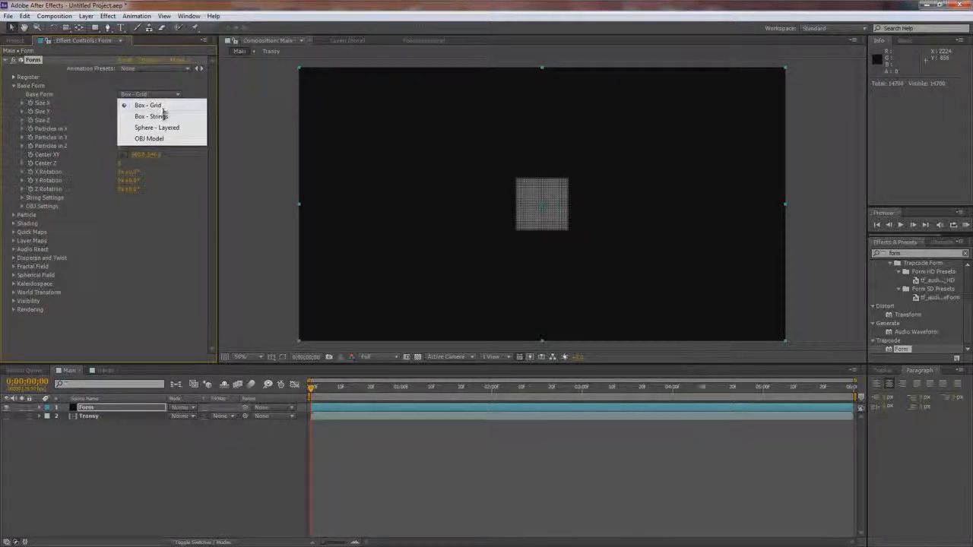
pyautogui.click(157, 117)
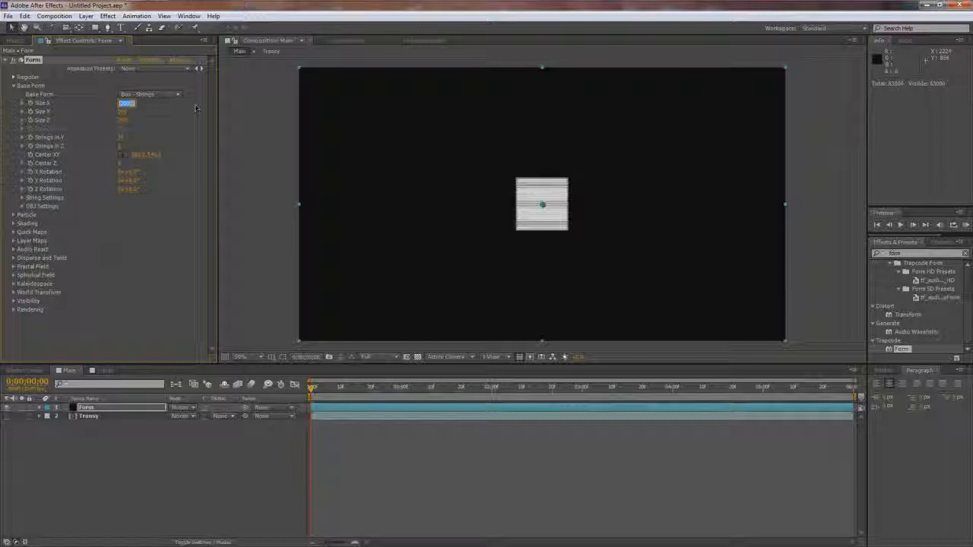
pyautogui.write('1000')
pyautogui.press('Return')
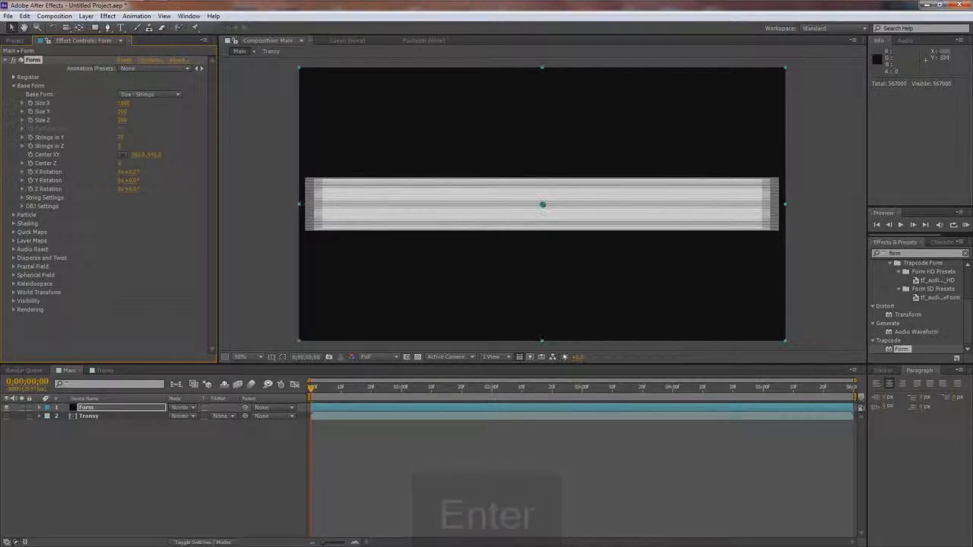
pyautogui.click(124, 103)
pyautogui.write('2100')
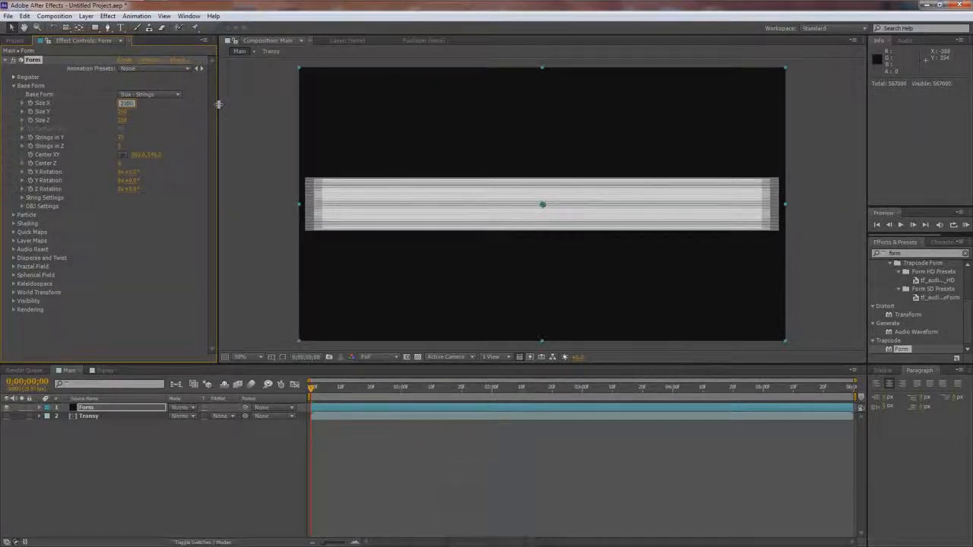
pyautogui.press('Return')
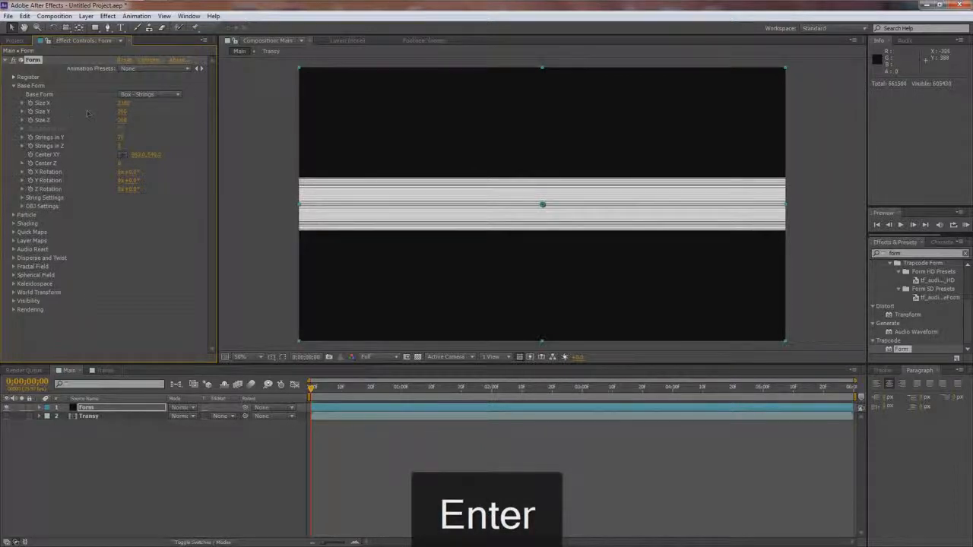
# Set the base form's Size Y to 100 and Strings in Y to 6.
pyautogui.write('300')
pyautogui.press('Return')
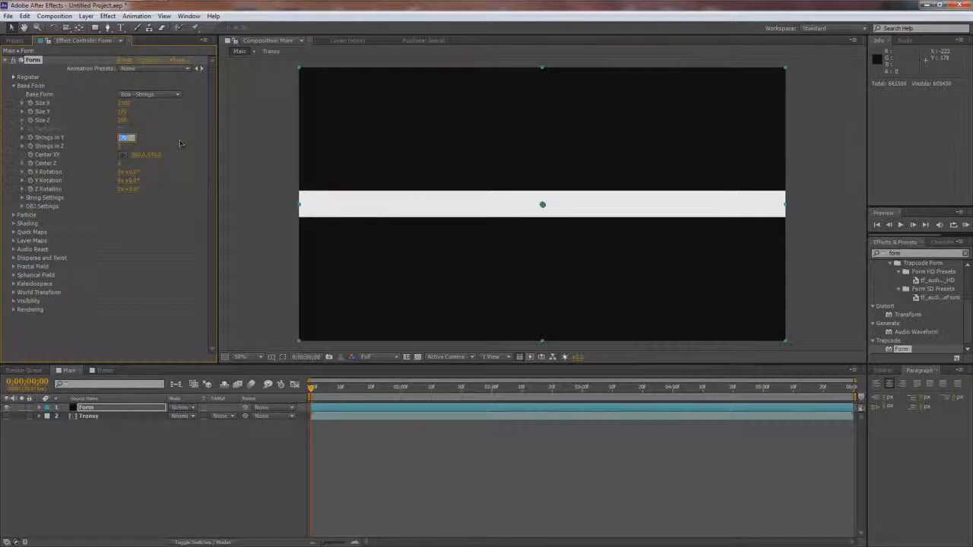
pyautogui.press('Return')
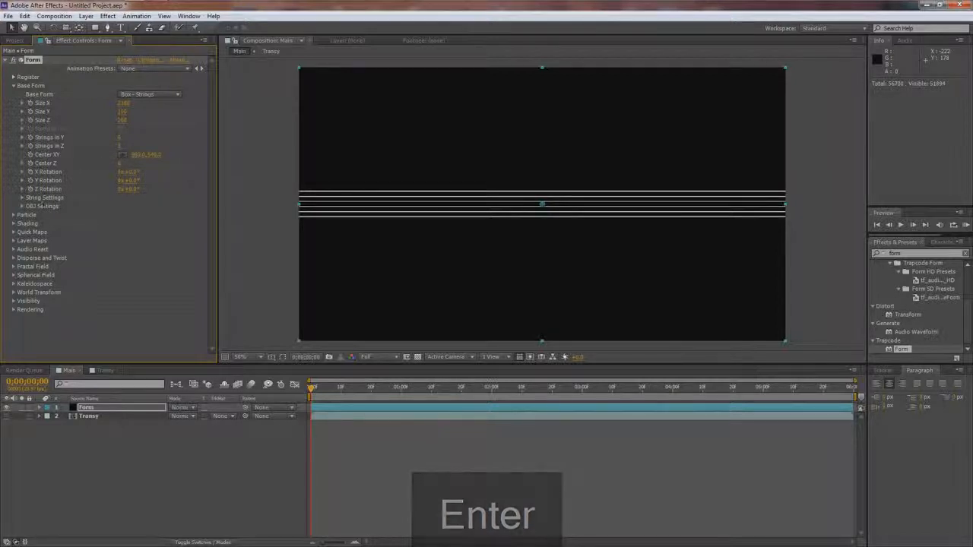
# Set the density in the base form's string settings to 100.
pyautogui.click(23, 198)
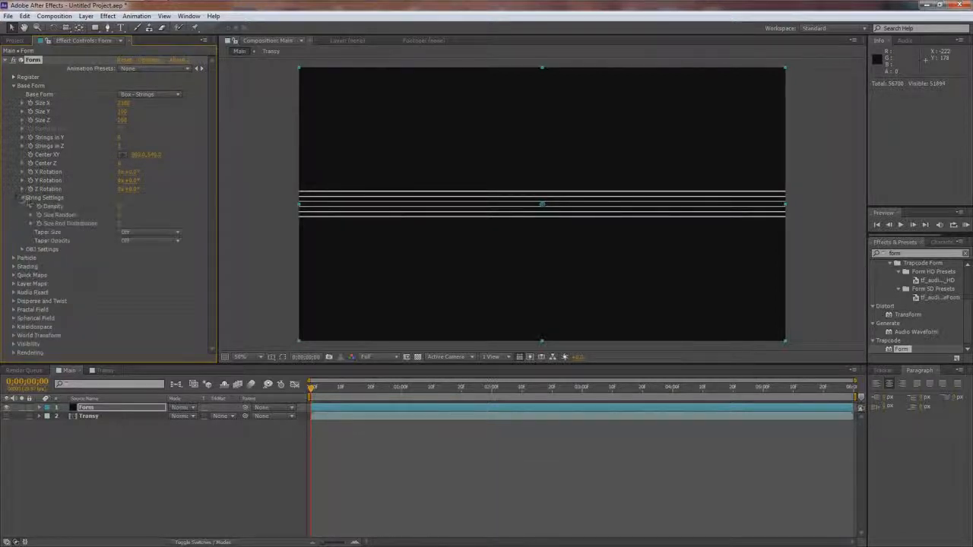
pyautogui.click(124, 206)
pyautogui.write('100')
pyautogui.press('Return')
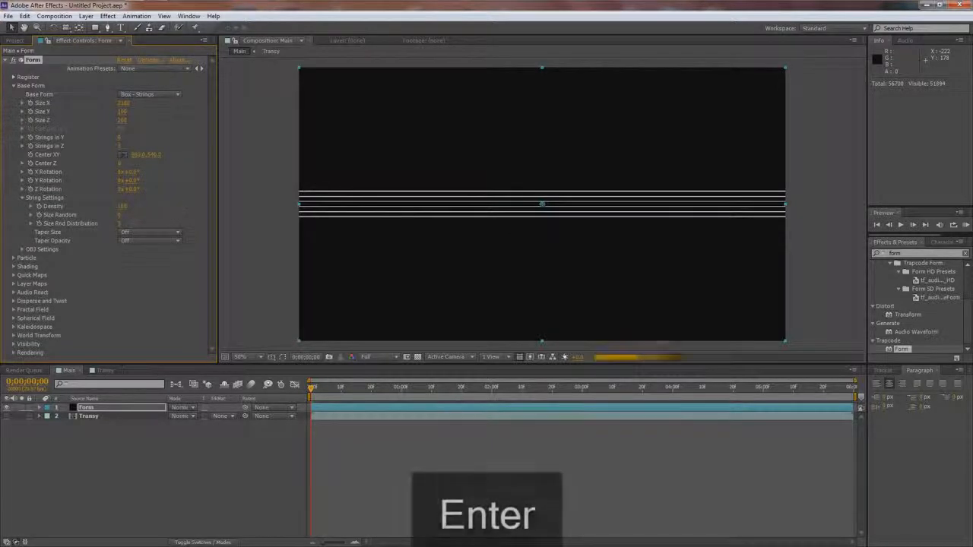
# Raise the strings' Size Random and set their Taper Opacity to Linear.
pyautogui.click(124, 216)
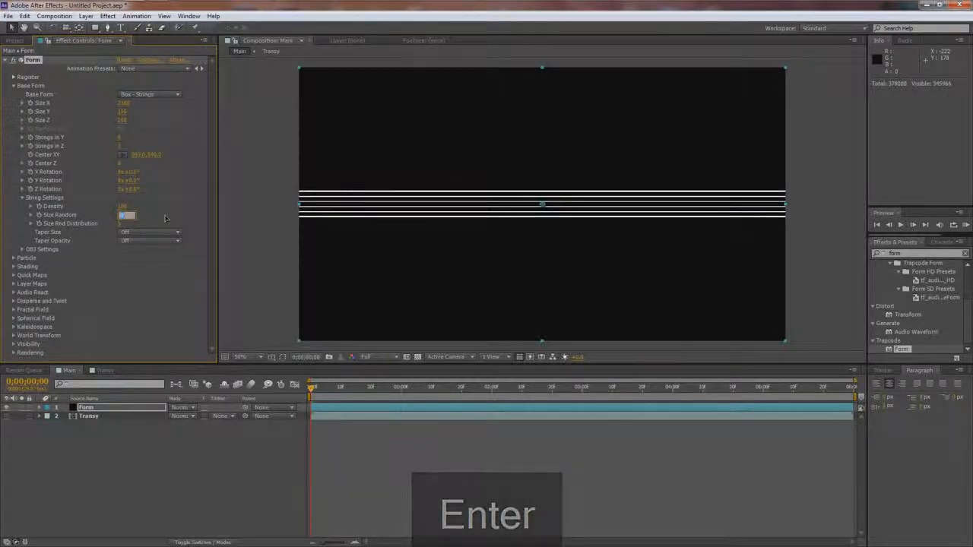
pyautogui.press('Return')
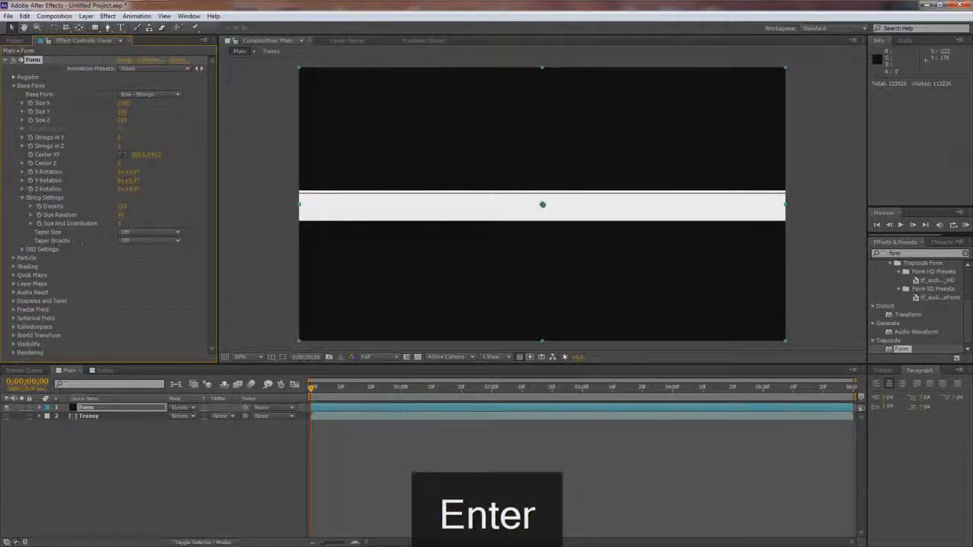
pyautogui.click(134, 242)
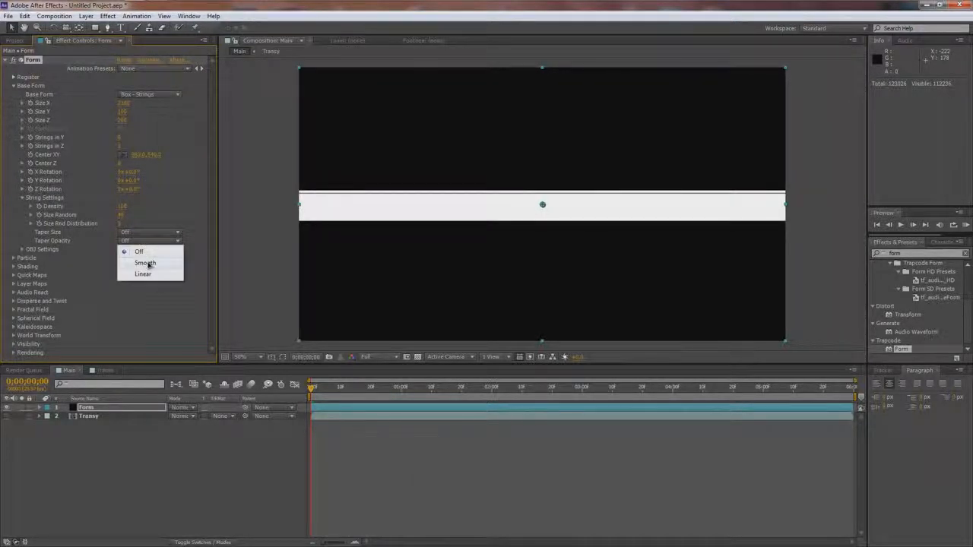
pyautogui.click(149, 273)
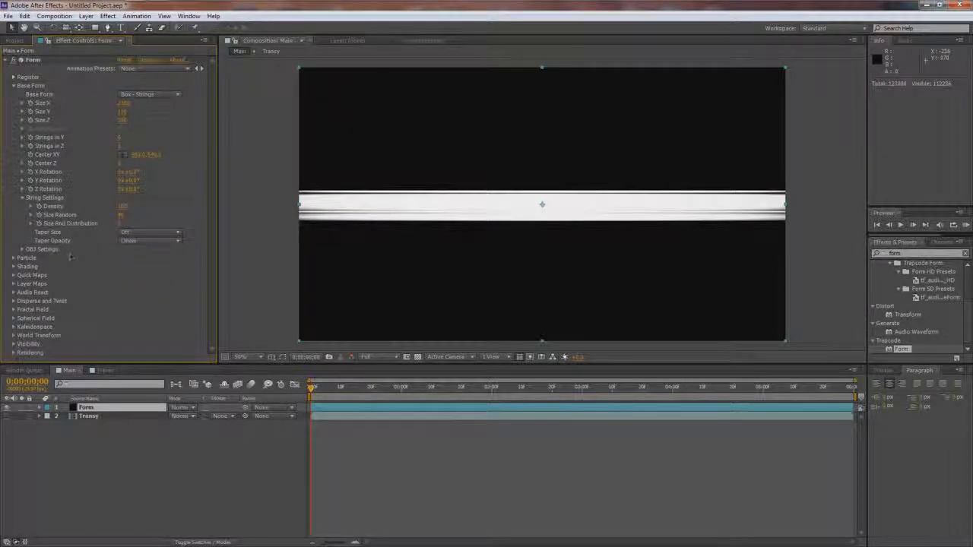
# Keep Form's particle type as Sphere and set Sphere Feather to 100.
pyautogui.click(13, 258)
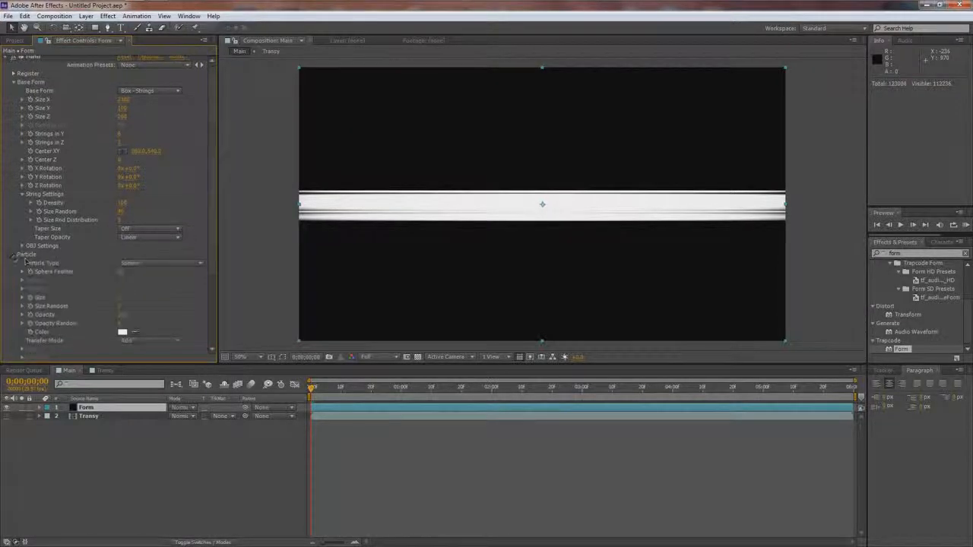
pyautogui.click(131, 263)
pyautogui.click(121, 274)
pyautogui.click(120, 271)
pyautogui.write('100')
pyautogui.press('Return')
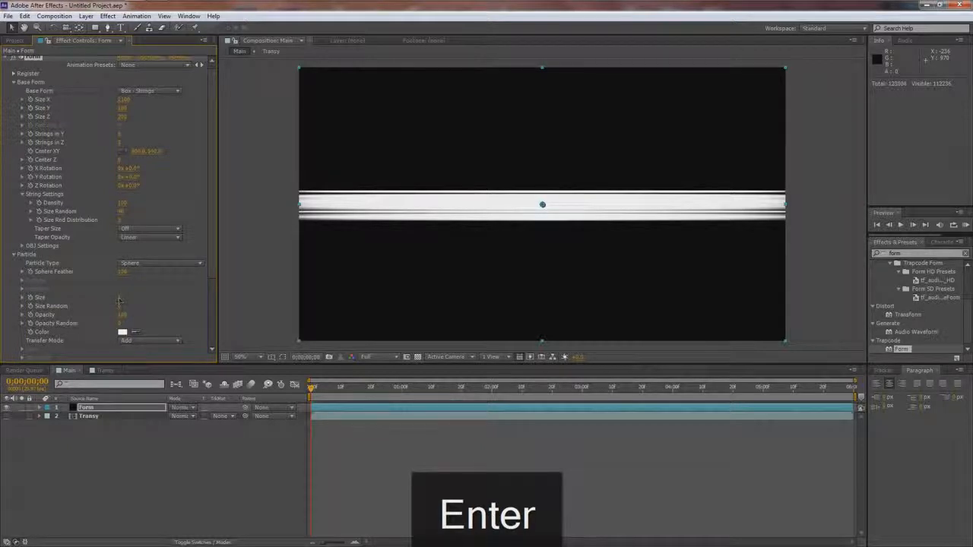
# Set the particles' Size Random to 40 and their Opacity to 5.
pyautogui.click(123, 306)
pyautogui.write('40')
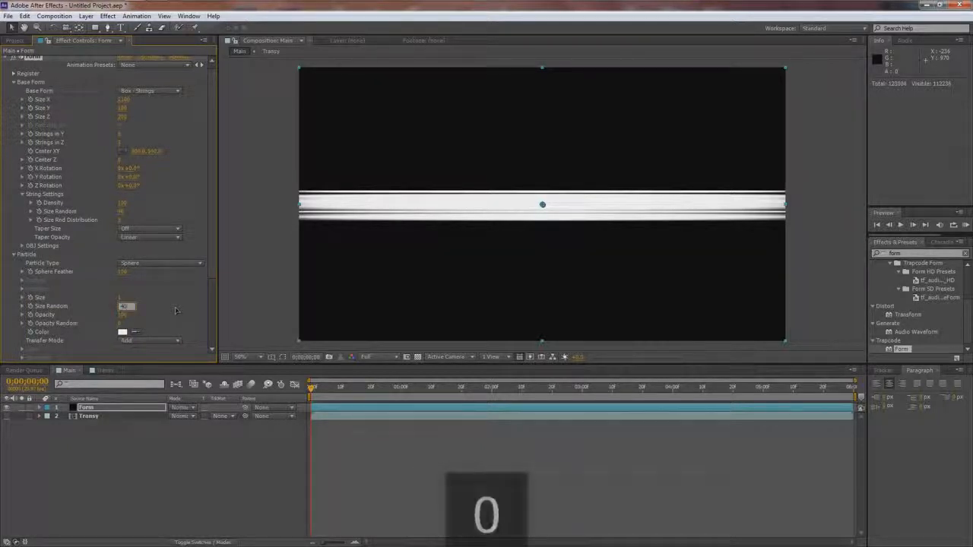
pyautogui.click(124, 316)
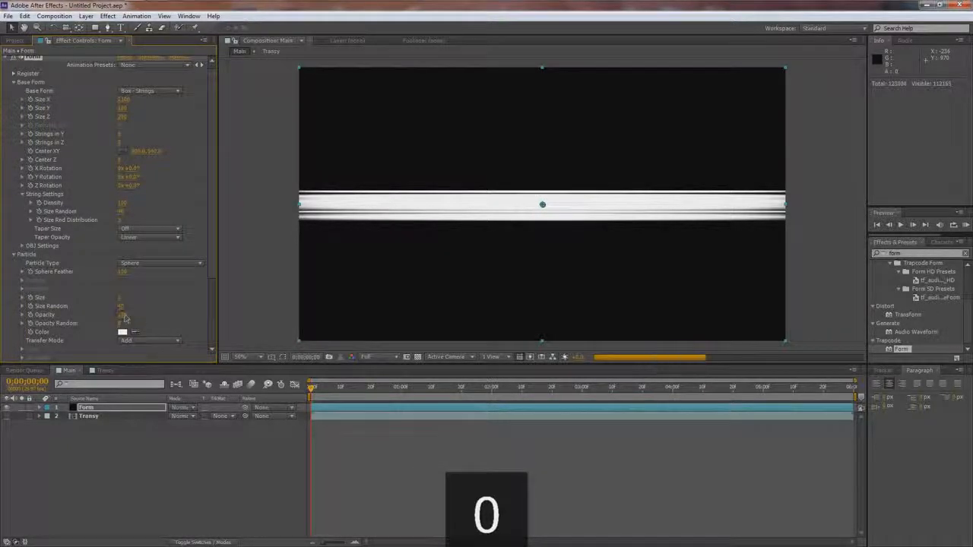
pyautogui.write('5')
pyautogui.press('Return')
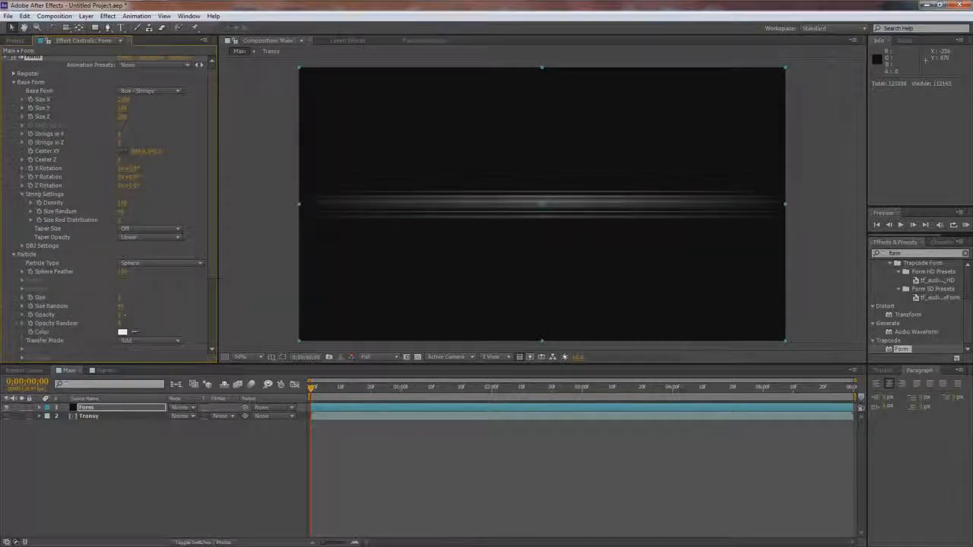
# Apply the red-to-blue rainbow gradient to the Quick Maps Color Map and map opacity and color over X.
pyautogui.scroll(-3, 13, 304)
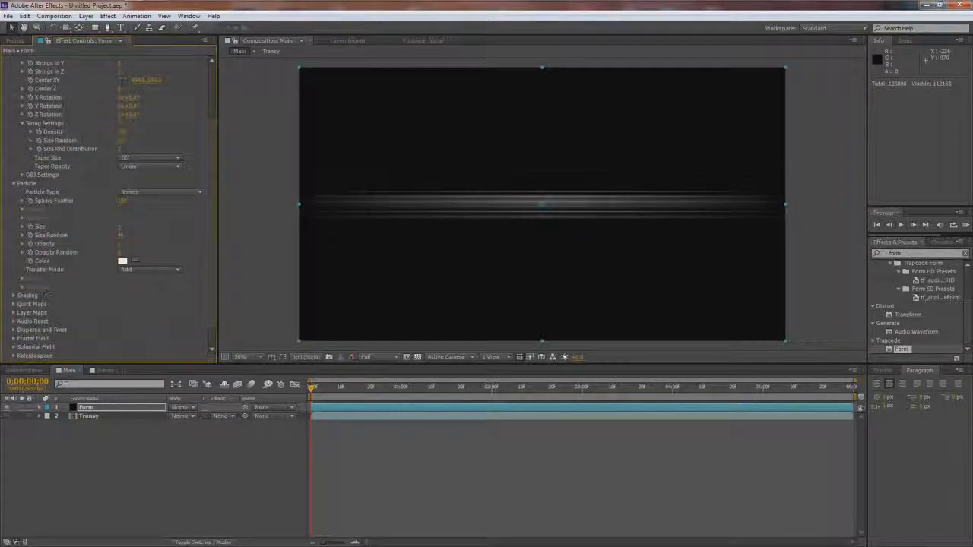
pyautogui.click(13, 304)
pyautogui.scroll(-4, 209, 223)
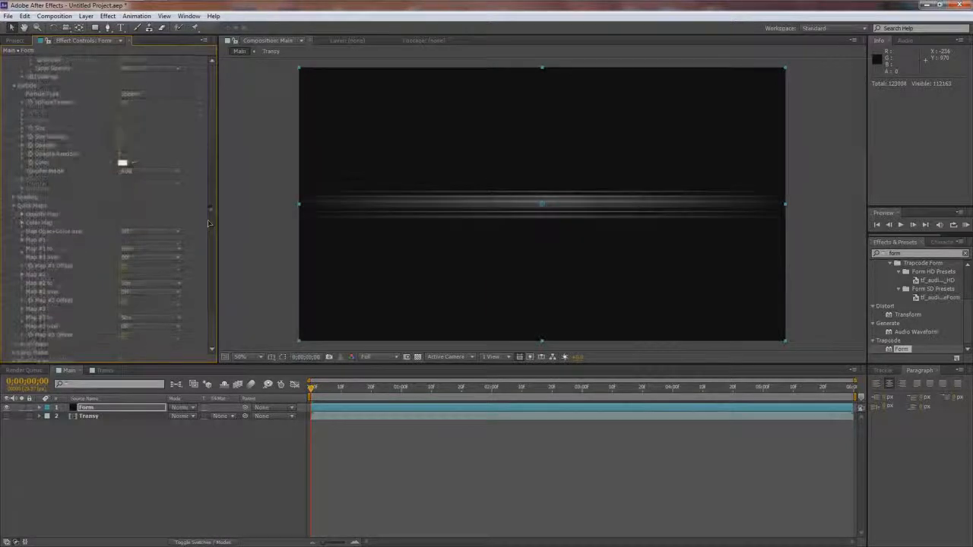
pyautogui.click(22, 219)
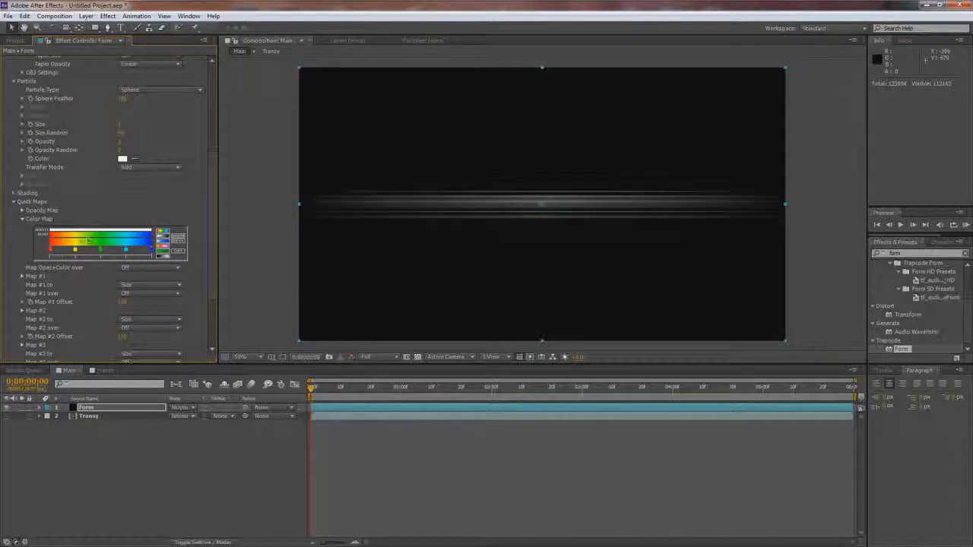
pyautogui.click(162, 250)
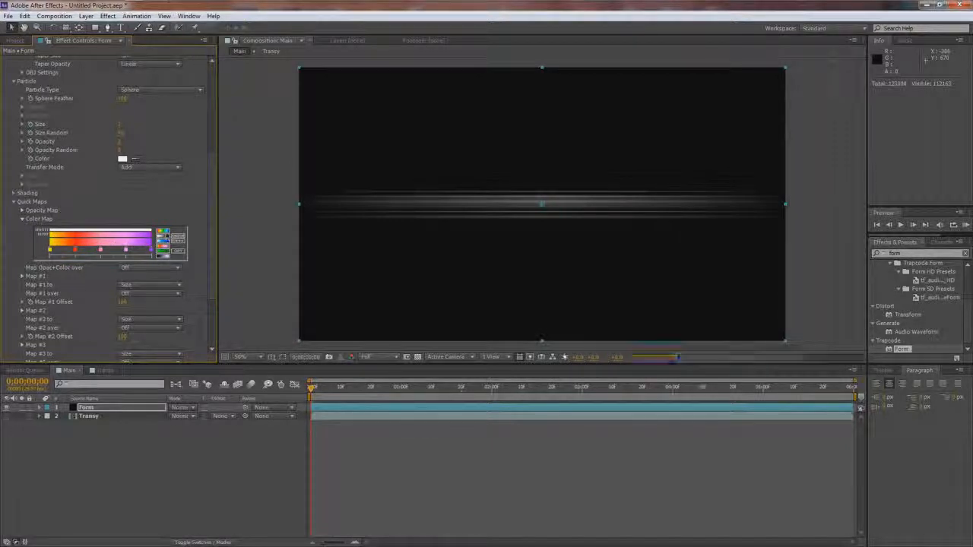
pyautogui.click(162, 236)
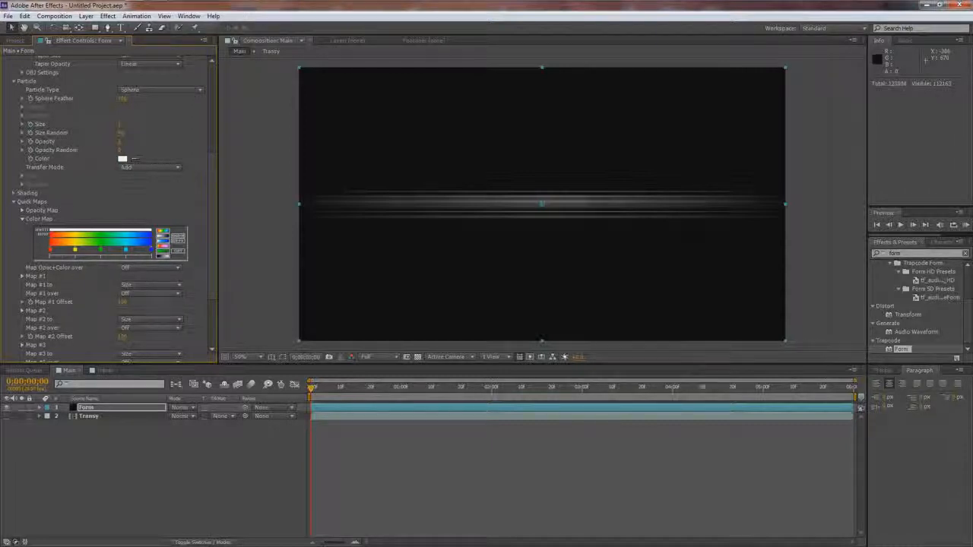
pyautogui.click(123, 269)
pyautogui.click(138, 289)
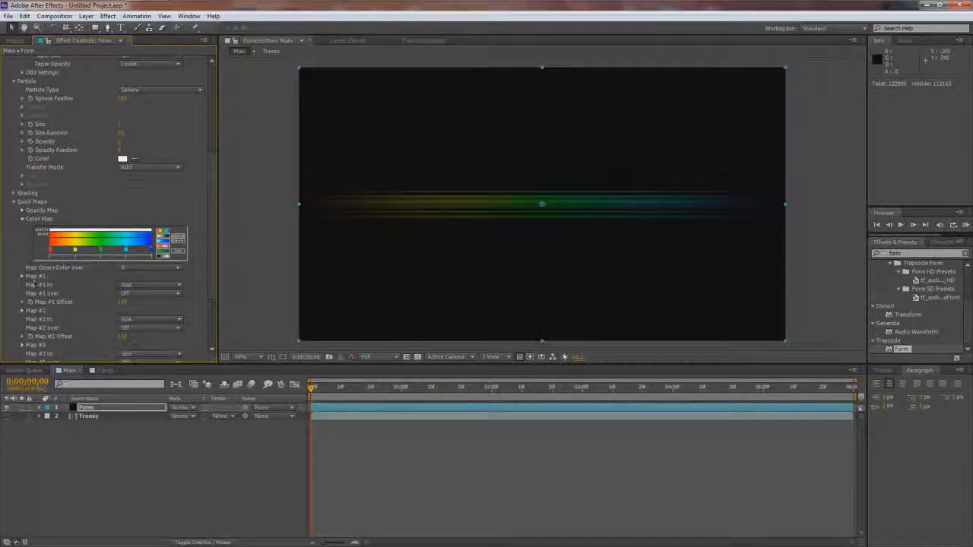
# In Form's Layer Maps, set the Color and Alpha map's Map Over to XY.
pyautogui.scroll(-3, 210, 288)
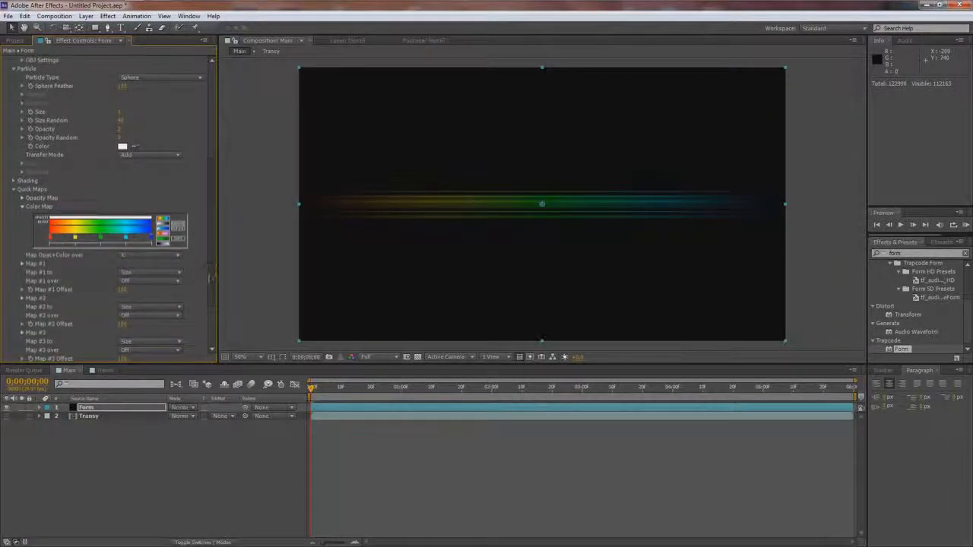
pyautogui.scroll(-1, 210, 289)
pyautogui.scroll(-3, 210, 290)
pyautogui.click(12, 288)
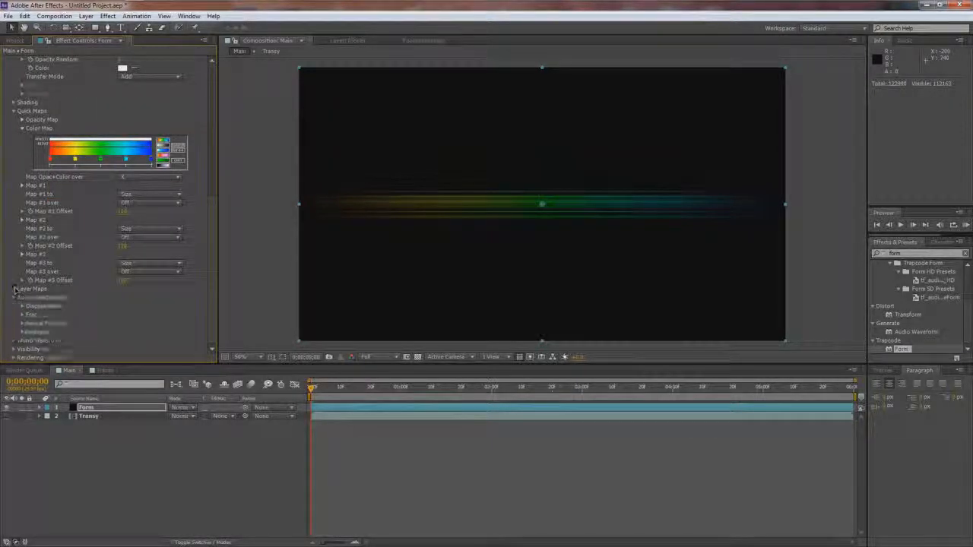
pyautogui.click(22, 298)
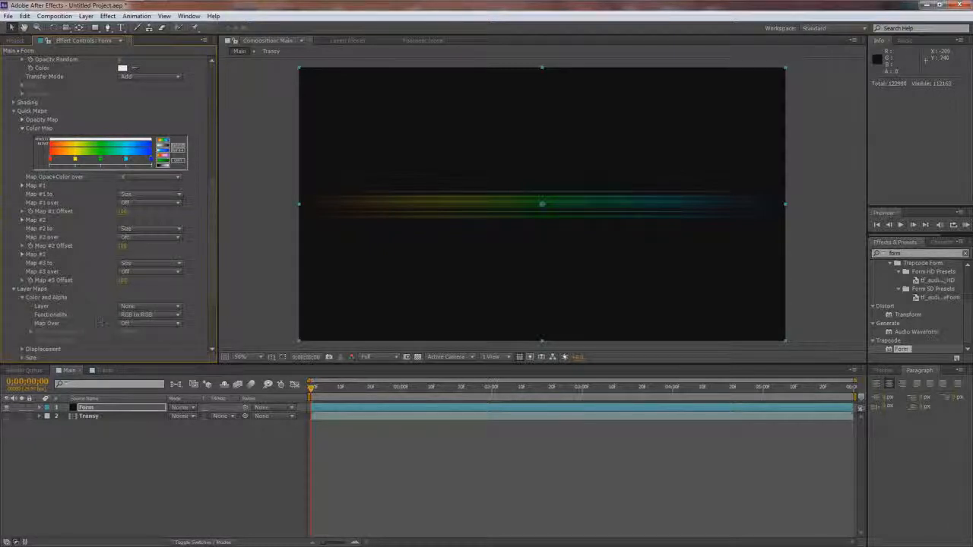
pyautogui.click(149, 323)
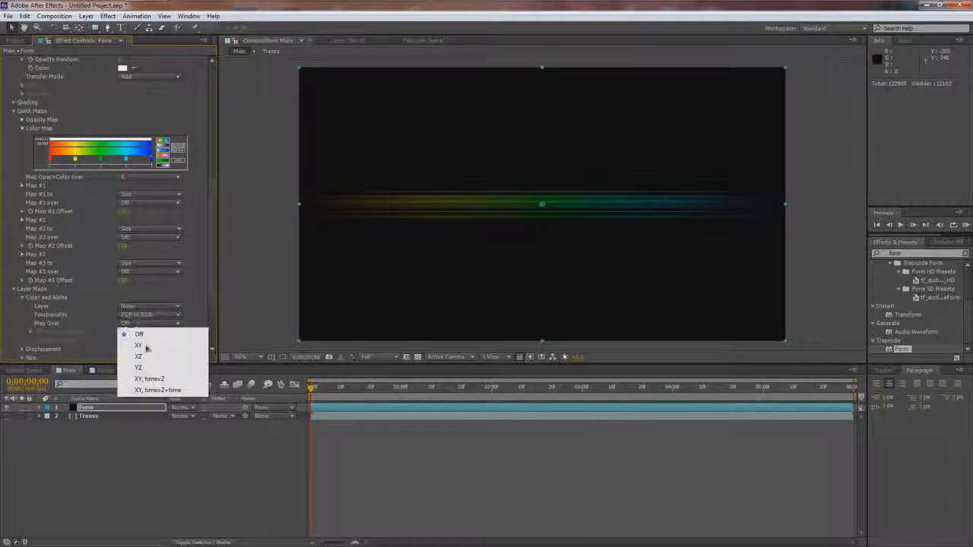
pyautogui.click(139, 345)
# Set the Displacement layer map's Map Over to XY.
pyautogui.click(23, 349)
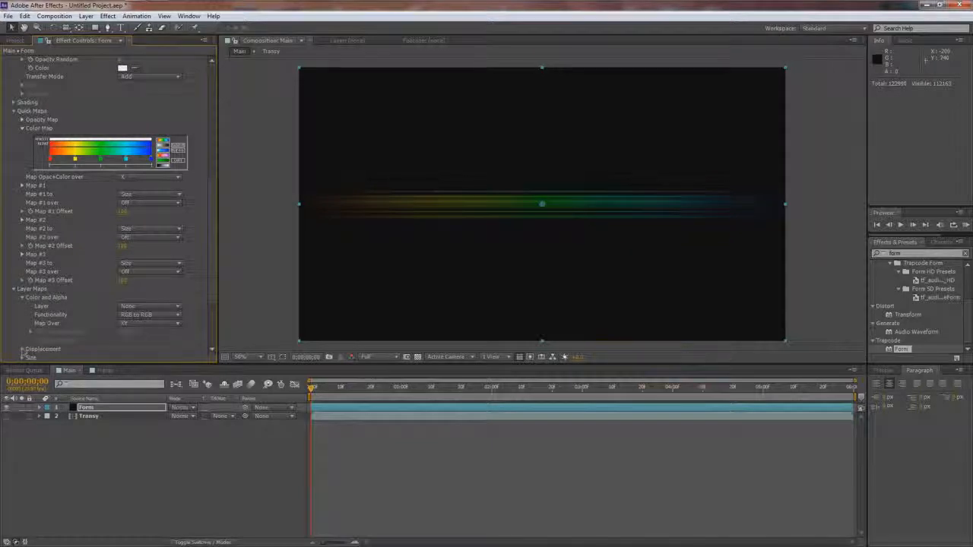
pyautogui.scroll(-2, 85, 330)
pyautogui.scroll(-1, 132, 287)
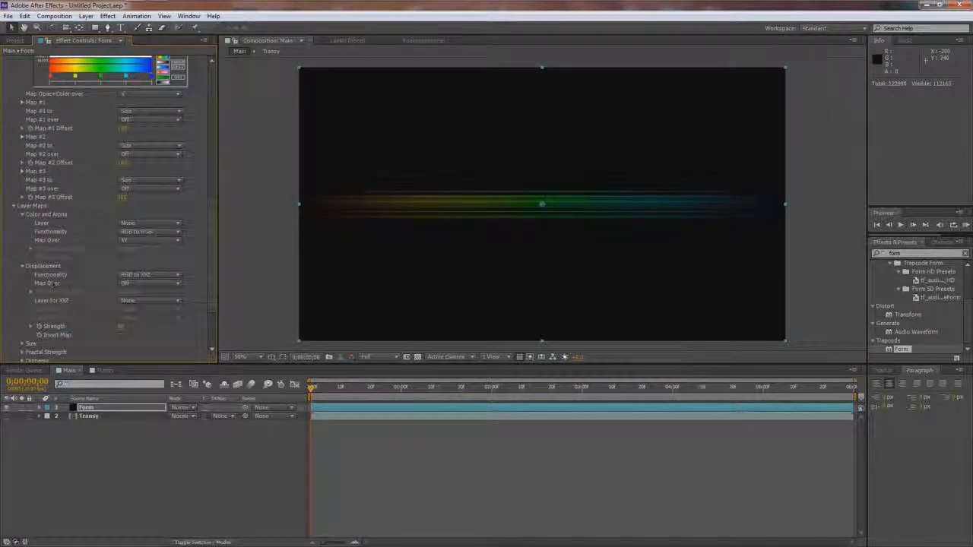
pyautogui.click(131, 287)
pyautogui.click(139, 307)
# Use the Transy layer as the Size layer map and map it over XY.
pyautogui.scroll(-1, 22, 323)
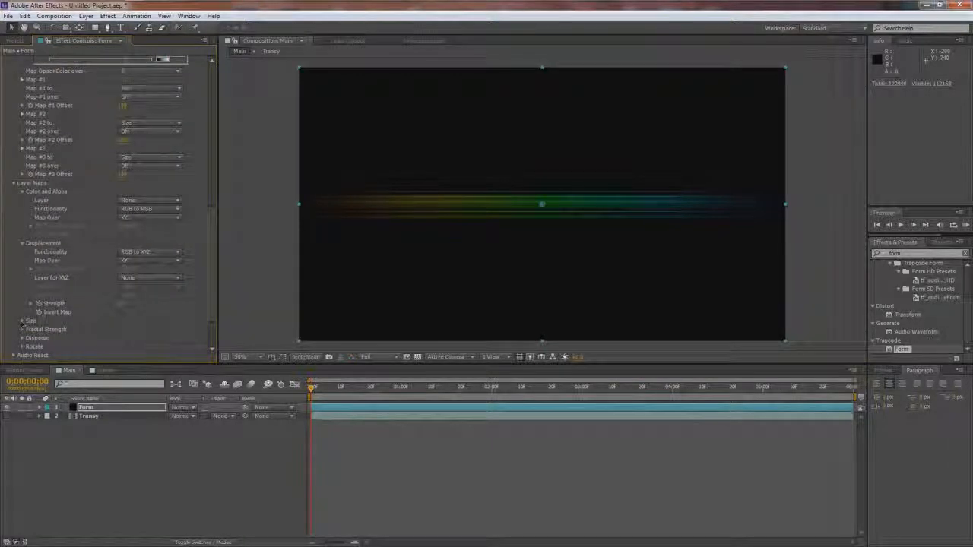
pyautogui.click(22, 321)
pyautogui.scroll(-1, 95, 313)
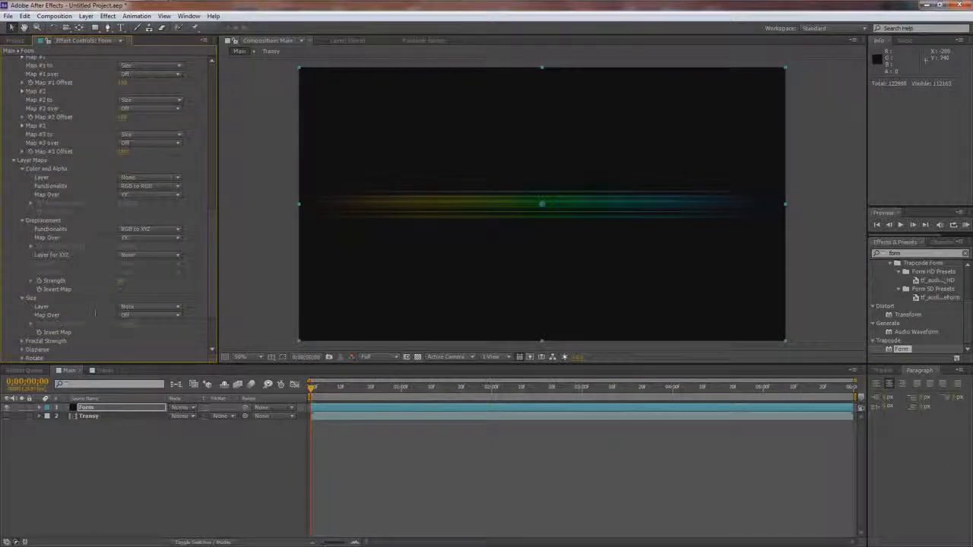
pyautogui.click(150, 306)
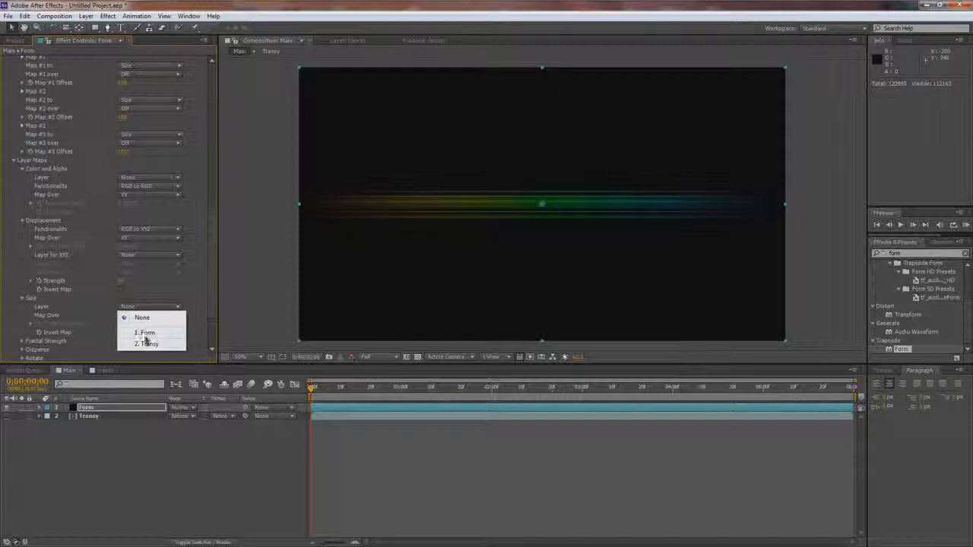
pyautogui.click(148, 345)
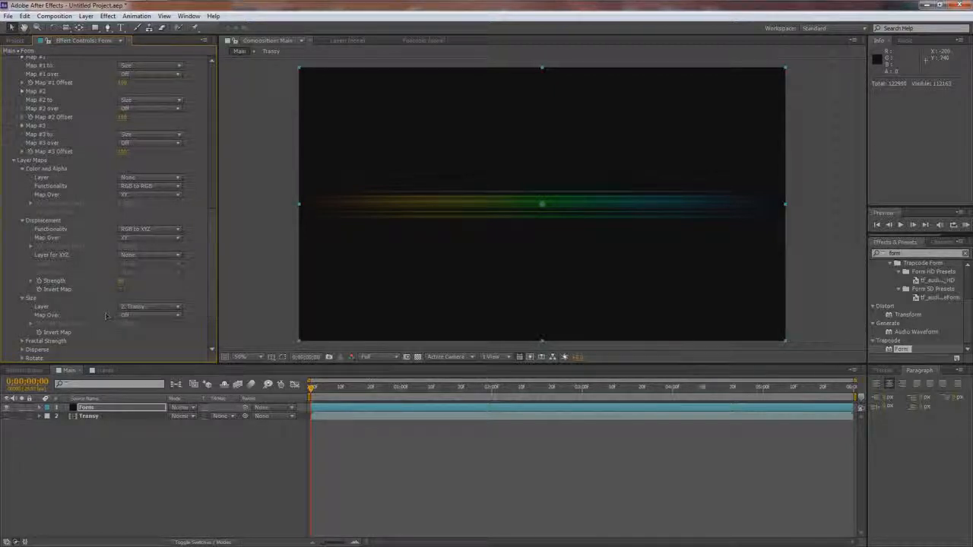
pyautogui.click(149, 315)
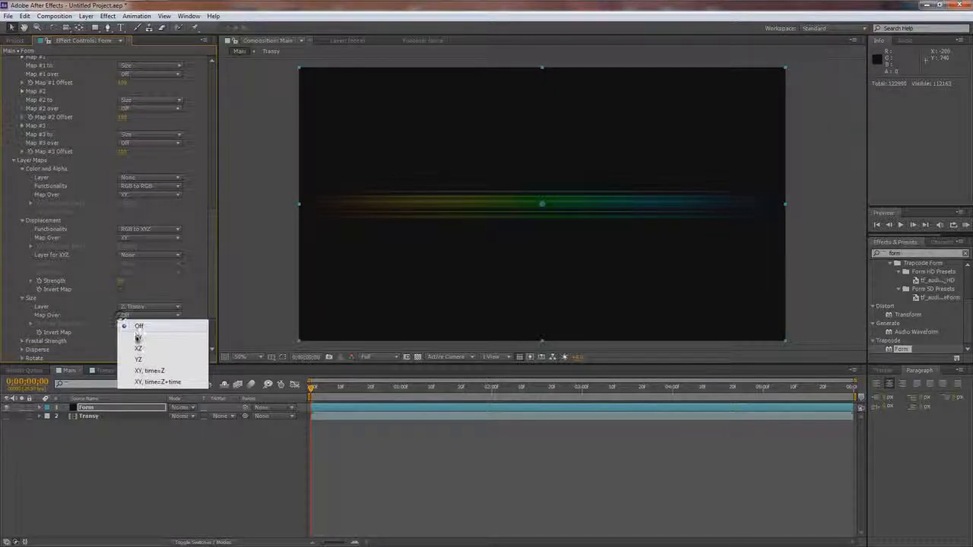
pyautogui.click(136, 341)
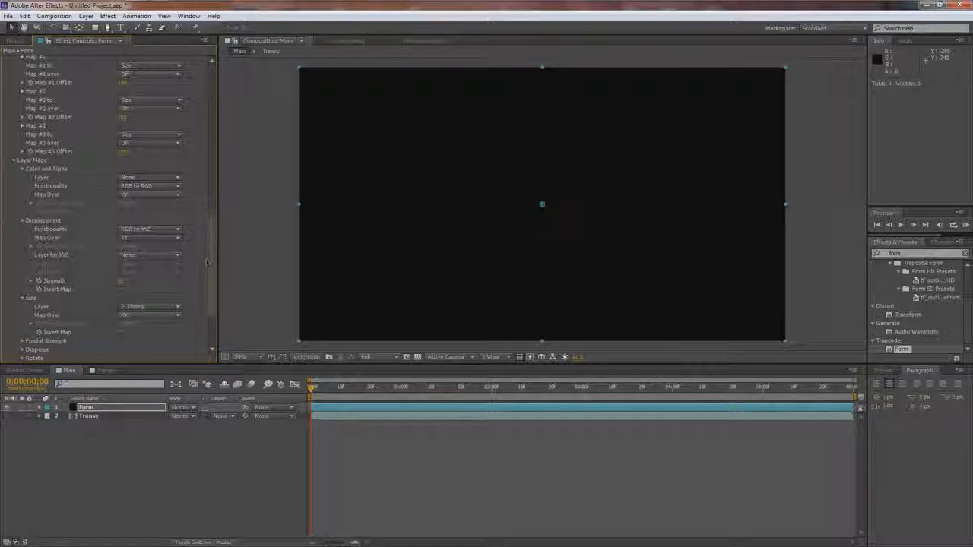
# Use the Transy layer as the Fractal Strength layer map and map it over XY.
pyautogui.scroll(-3, 137, 340)
pyautogui.click(23, 302)
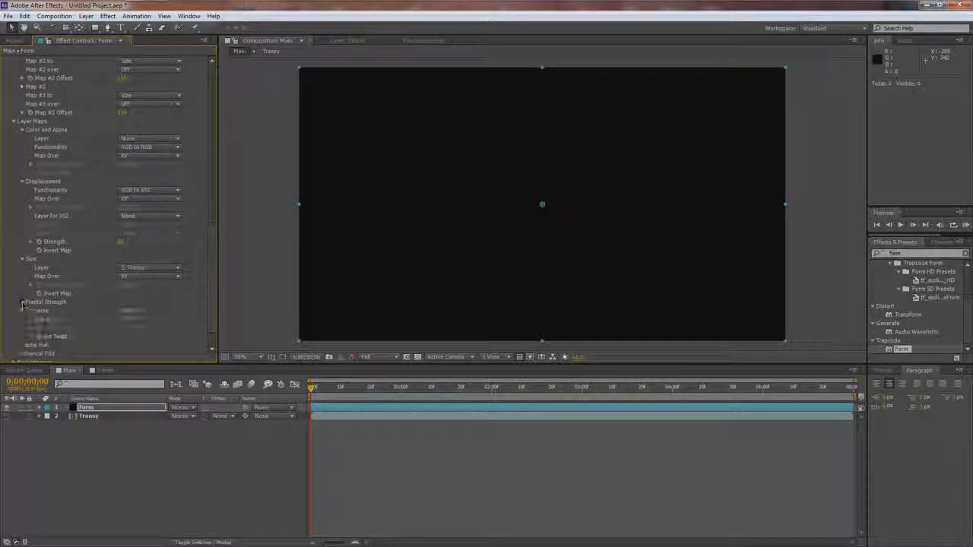
pyautogui.click(123, 311)
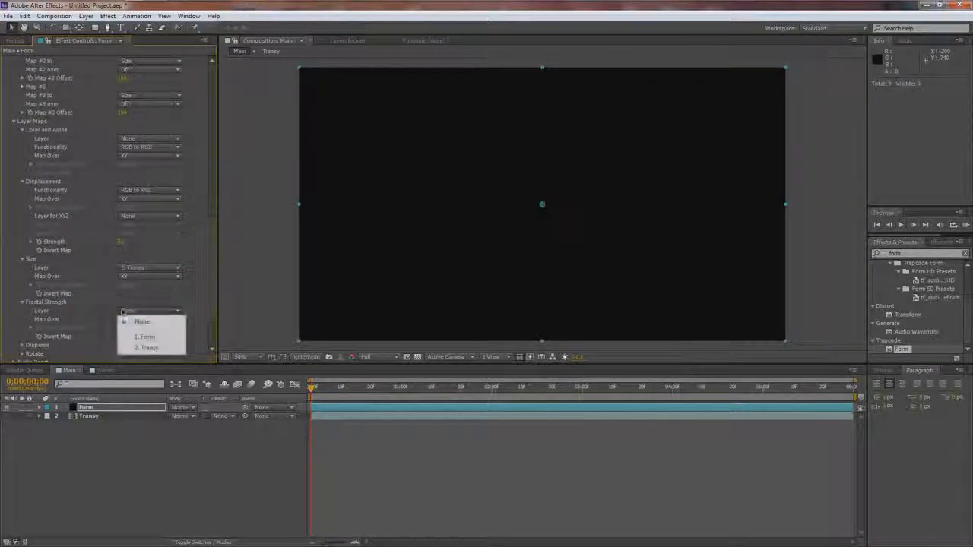
pyautogui.click(149, 347)
pyautogui.click(133, 319)
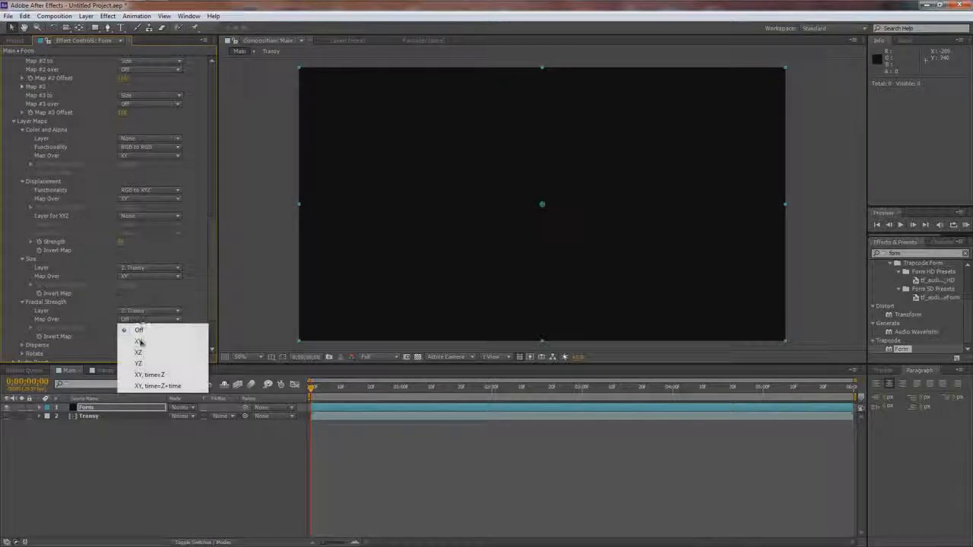
pyautogui.click(133, 337)
# Set the Disperse layer map's Map Over to XY.
pyautogui.scroll(-3, 139, 339)
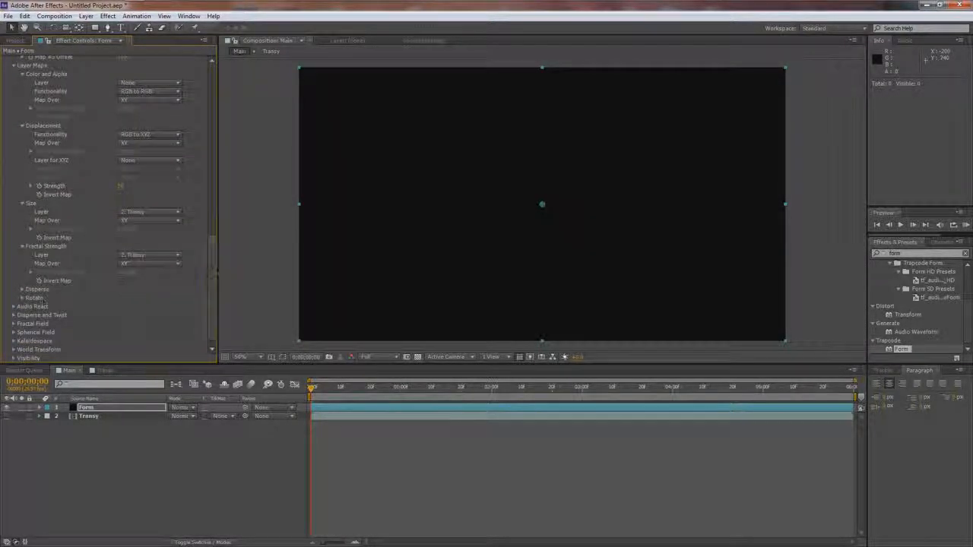
pyautogui.click(23, 289)
pyautogui.click(141, 306)
pyautogui.click(142, 328)
# Raise the Disperse amount in Form's Disperse and Twist settings.
pyautogui.scroll(-3, 61, 302)
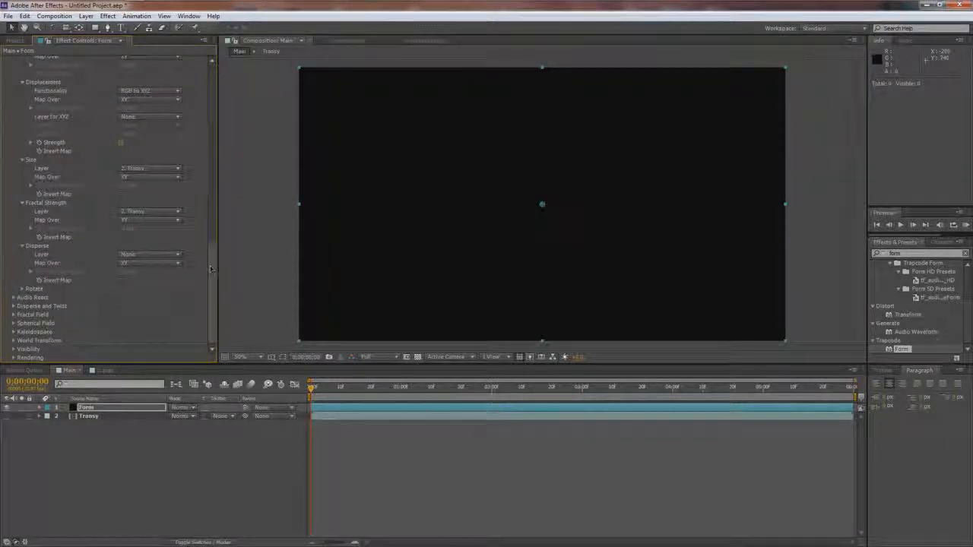
pyautogui.click(13, 306)
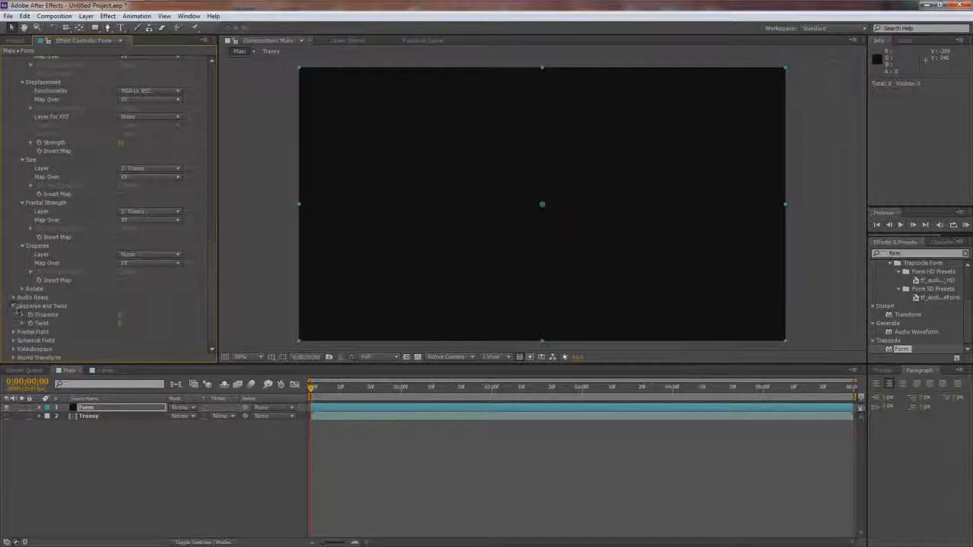
pyautogui.click(126, 314)
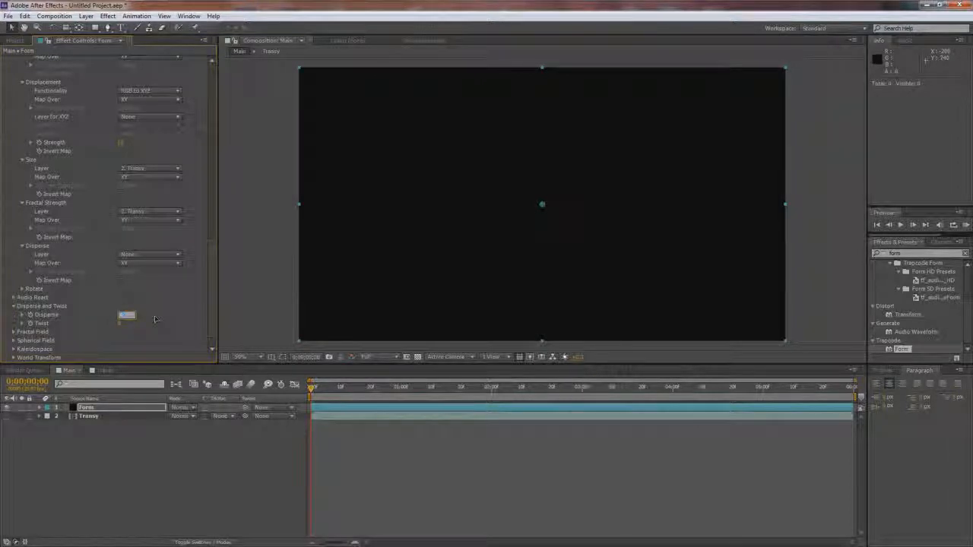
pyautogui.write('5')
pyautogui.press('Return')
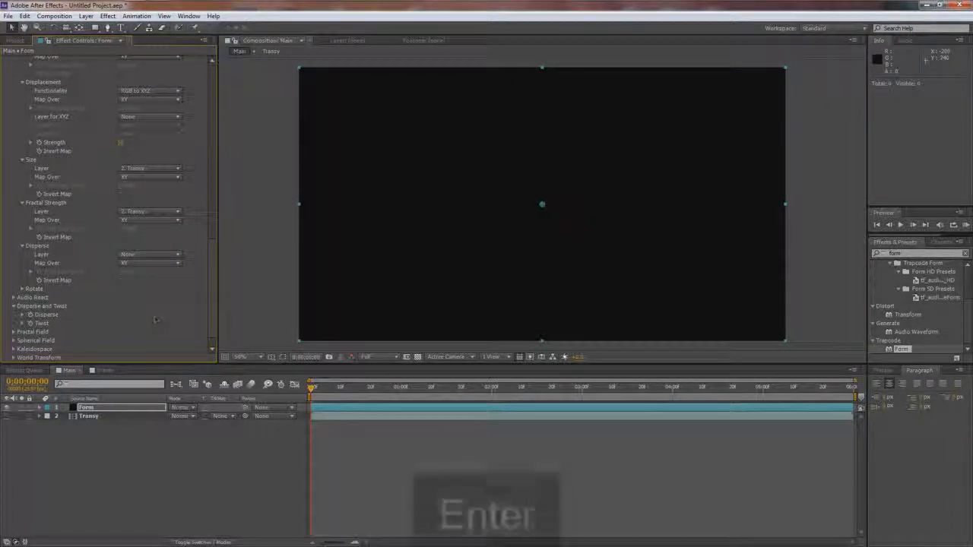
# In Form's Fractal Field settings, set Affect Size to 10 and Displace to 200.
pyautogui.click(13, 332)
pyautogui.scroll(-5, 13, 333)
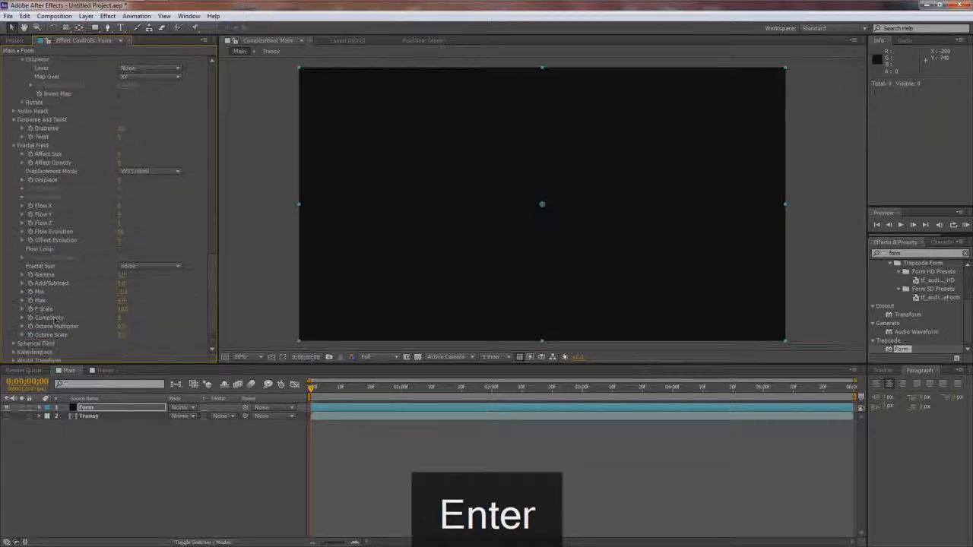
pyautogui.click(120, 155)
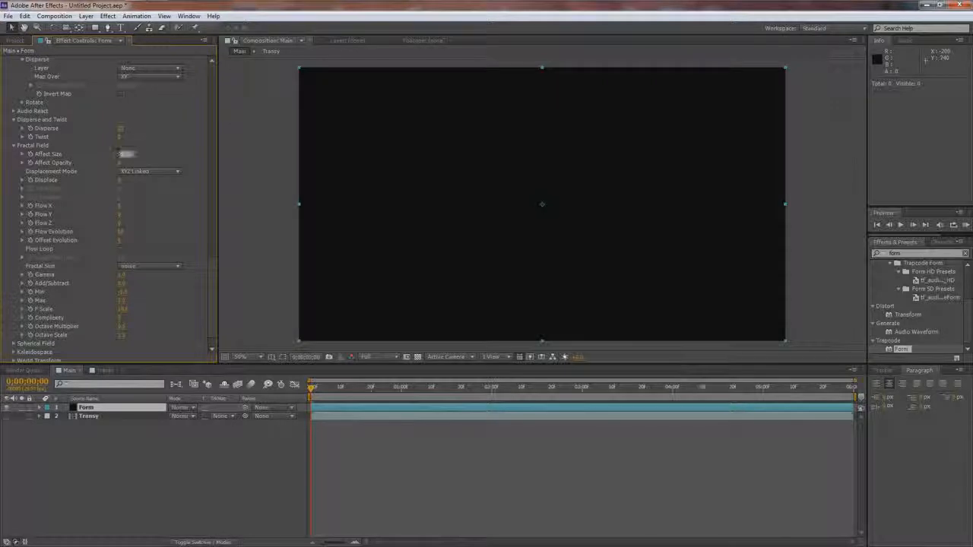
pyautogui.write('10')
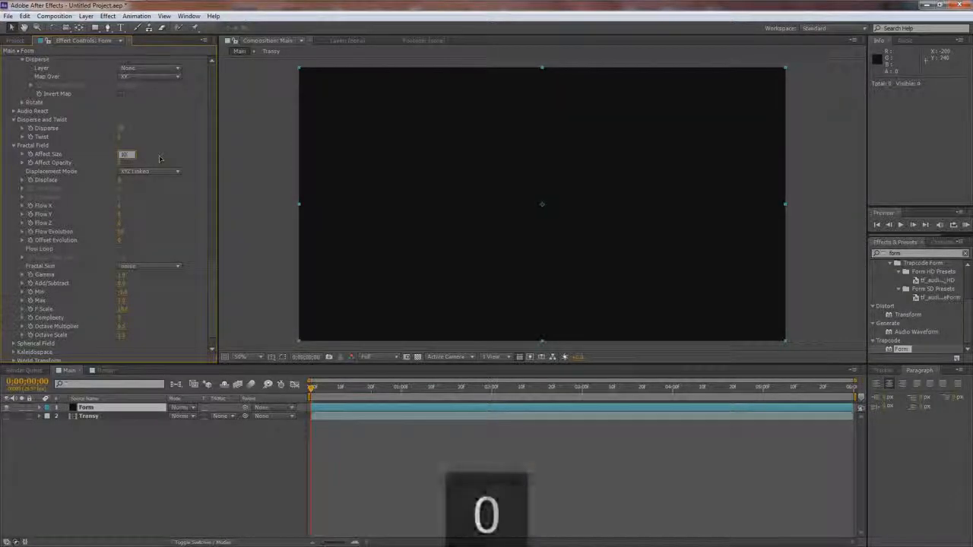
pyautogui.press('Tab')
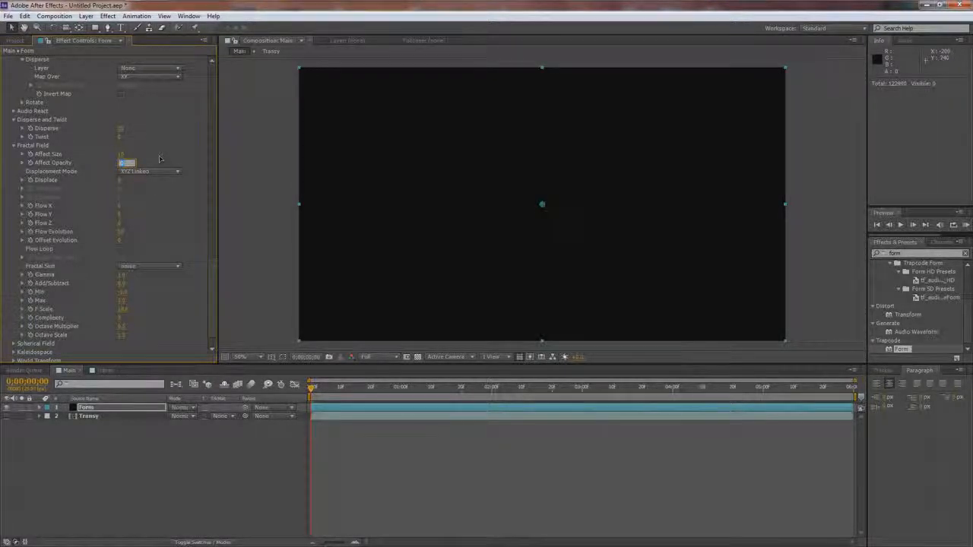
pyautogui.press('Tab')
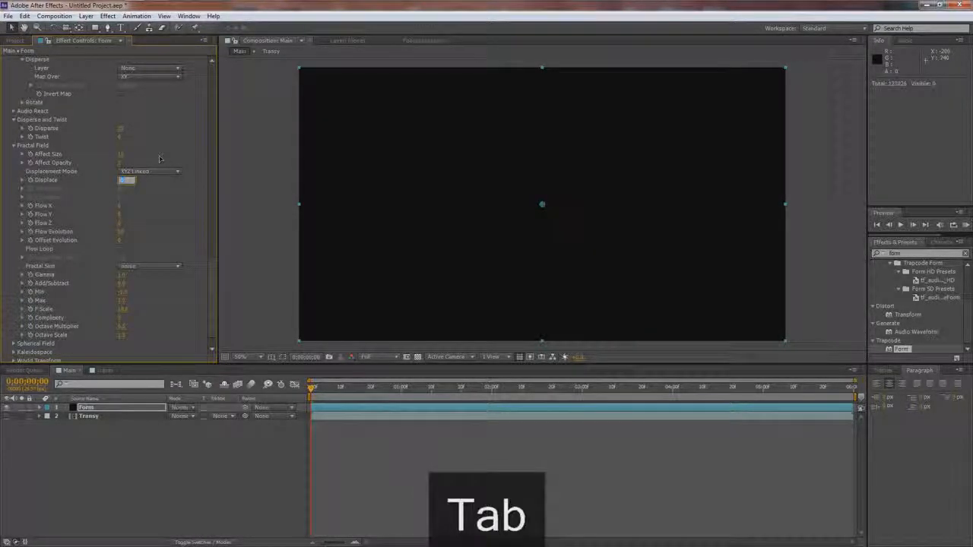
pyautogui.write('200')
pyautogui.press('Tab')
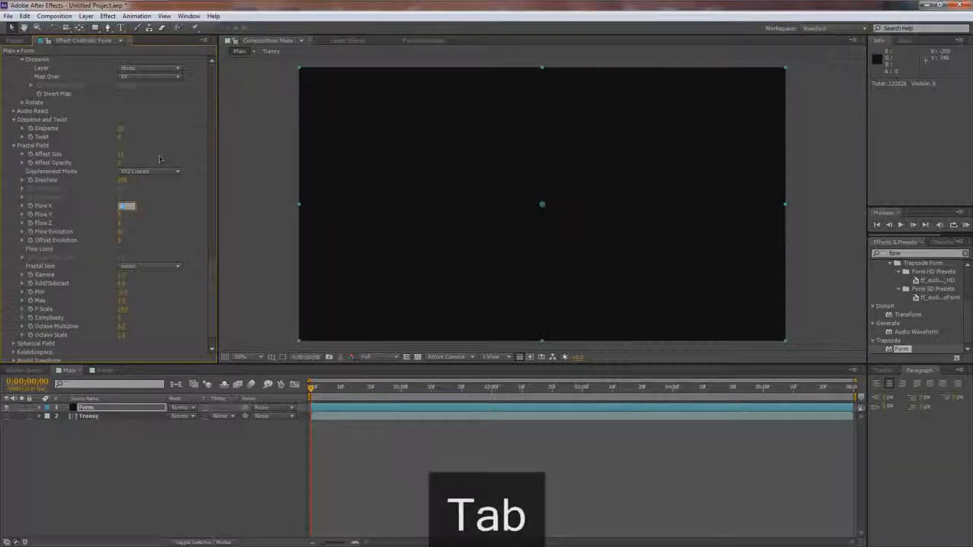
# Set the Fractal Field's Flow Y to 12 and Flow Z to 42.
pyautogui.press('Tab')
pyautogui.write('1')
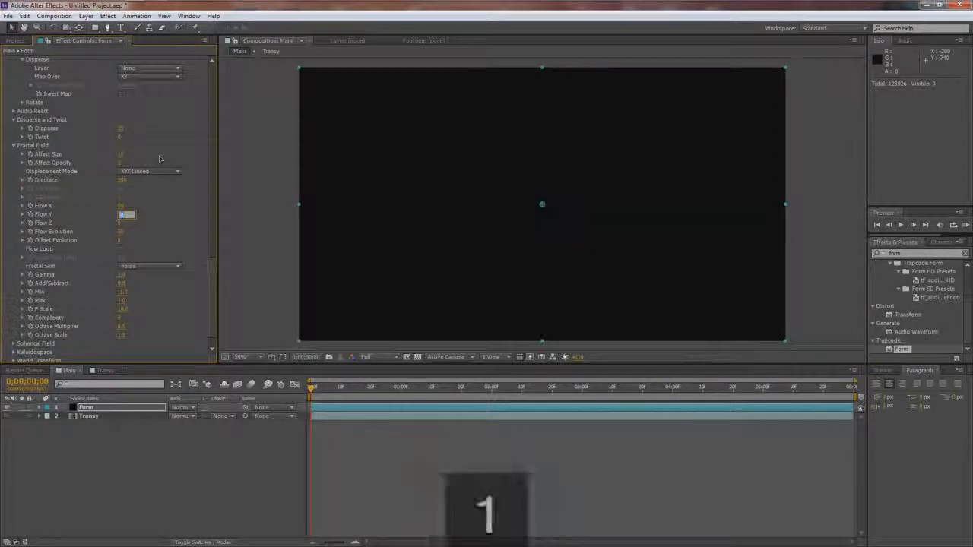
pyautogui.write('2')
pyautogui.press('Tab')
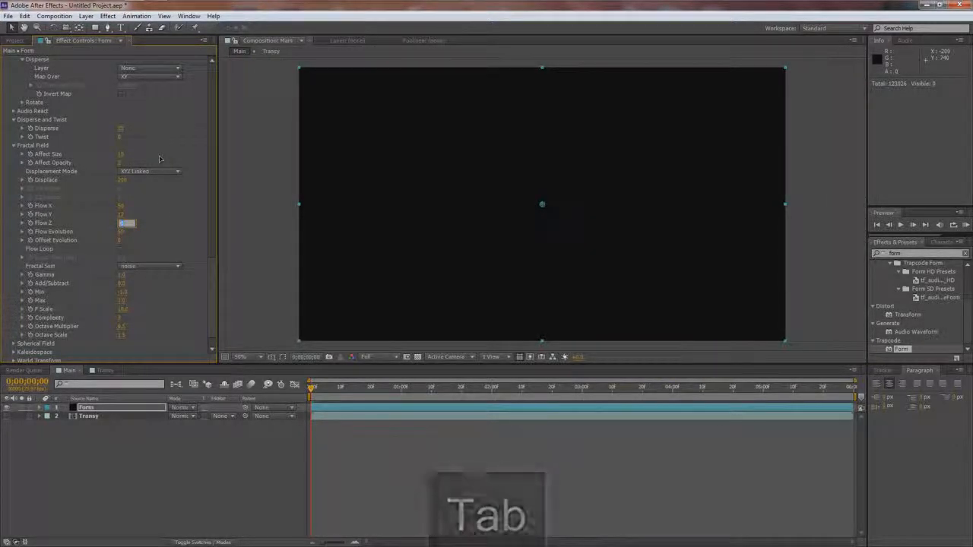
pyautogui.write('42')
pyautogui.press('Tab')
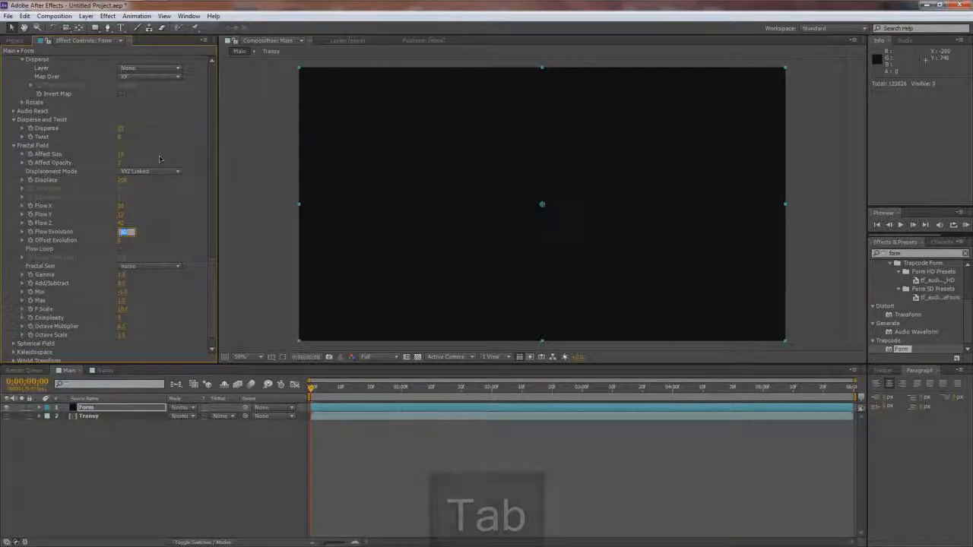
# Enable Flow Loop in Form's Fractal Field settings.
pyautogui.press('Tab')
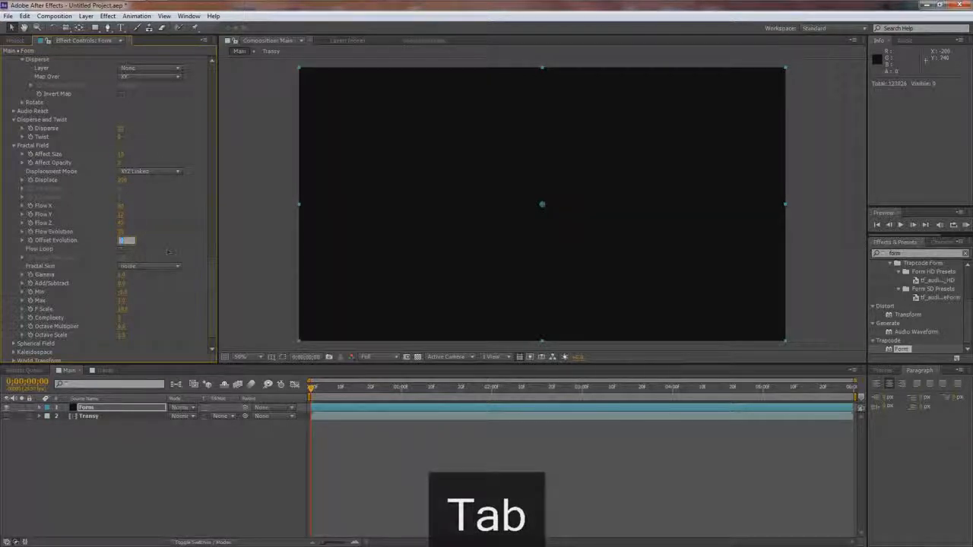
pyautogui.click(120, 249)
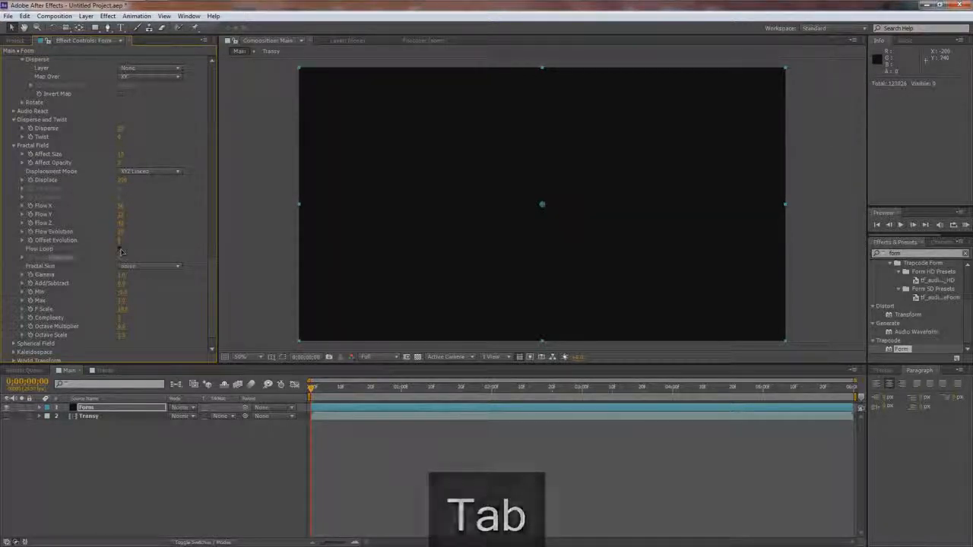
# In Form's Kaleidospace settings, set Mirror Mode to Vertical and Behaviour to Mirror Everything.
pyautogui.scroll(-2, 137, 283)
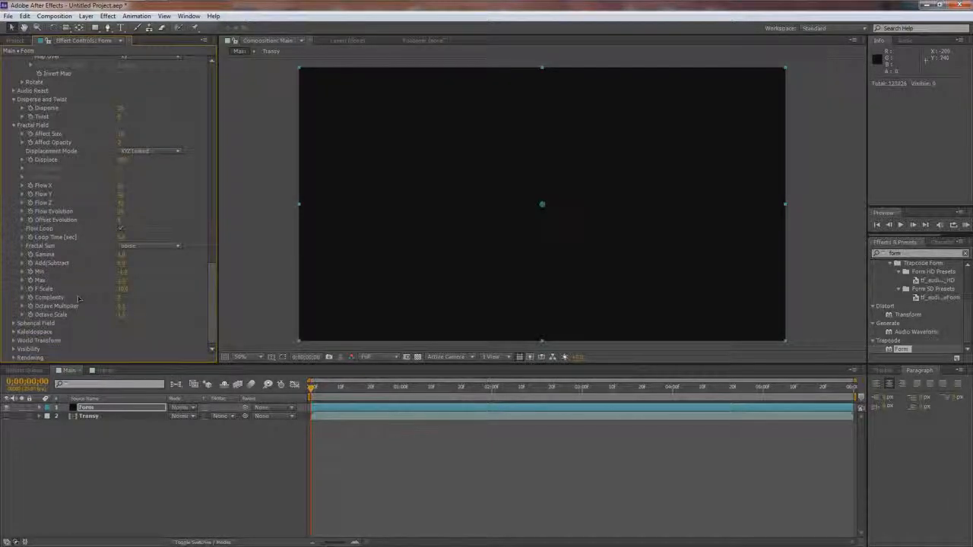
pyautogui.click(13, 332)
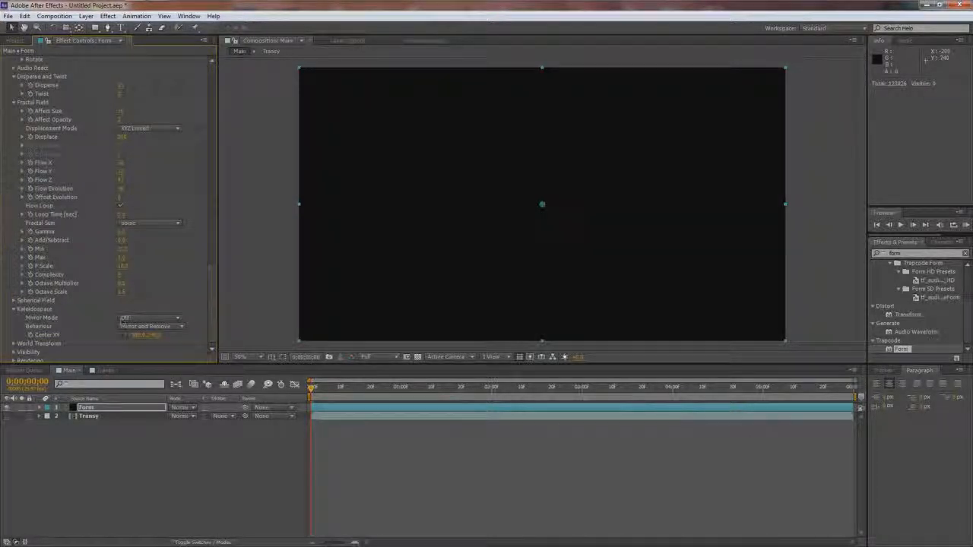
pyautogui.click(147, 317)
pyautogui.click(150, 351)
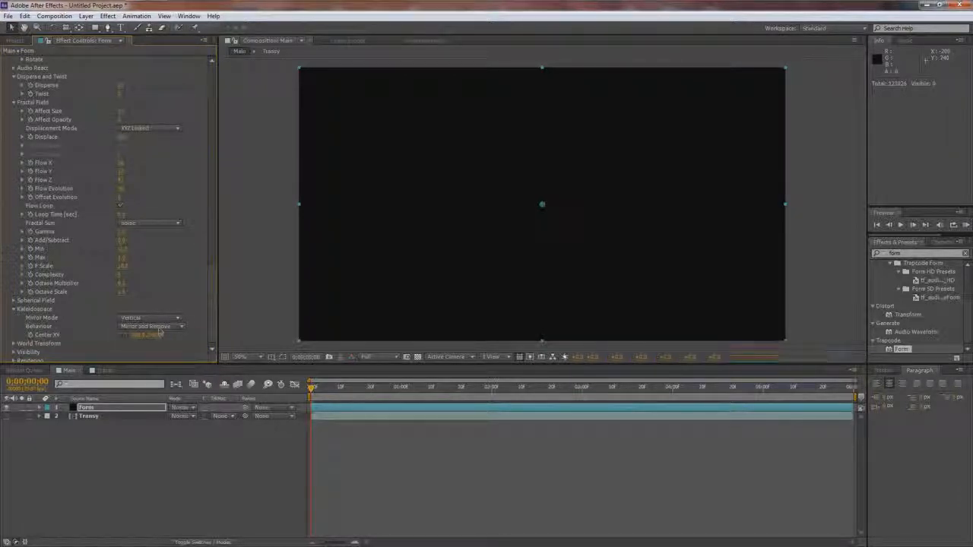
pyautogui.click(152, 326)
pyautogui.click(161, 349)
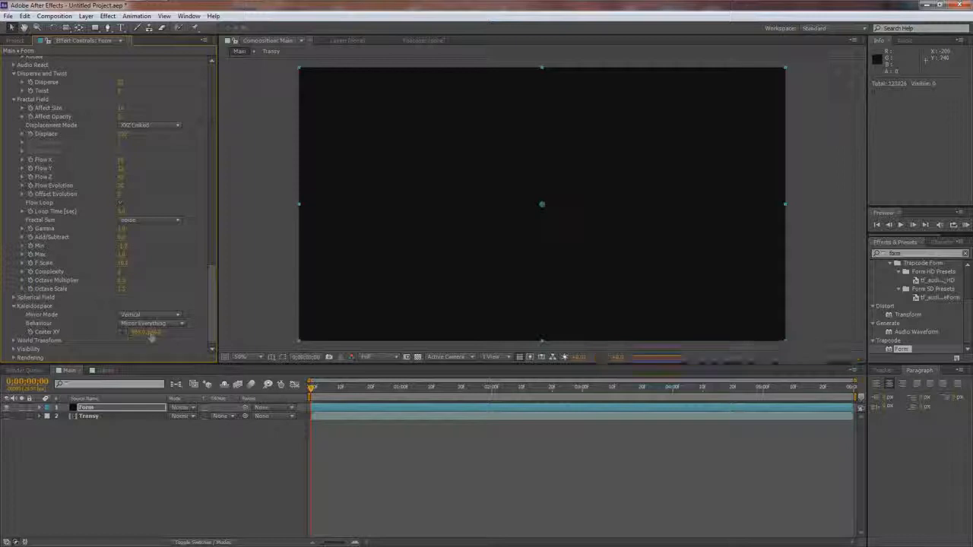
# Check the mirrored light strings in the composition at 0;00;02;06 and 0;00;02;22.
pyautogui.scroll(15, 107, 205)
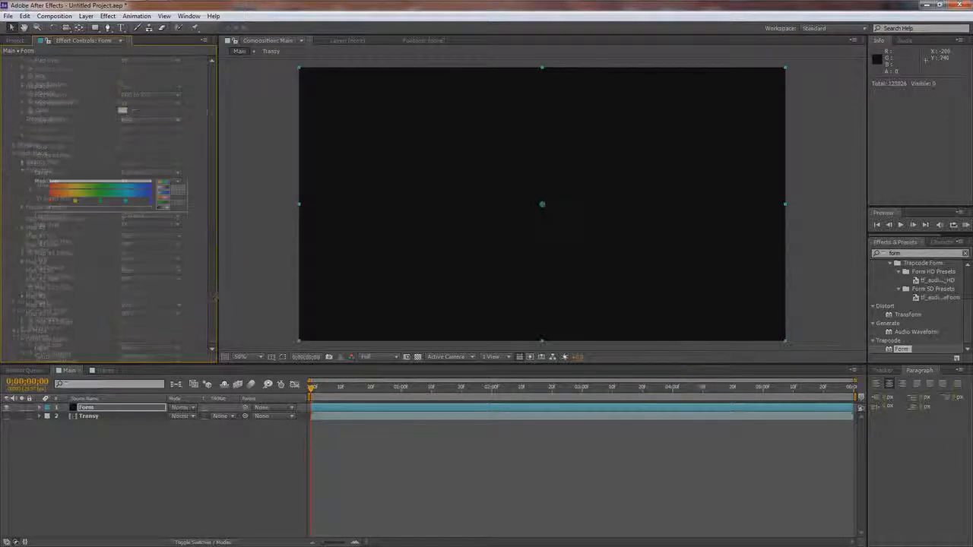
pyautogui.moveTo(531, 388); pyautogui.dragTo(510, 389)
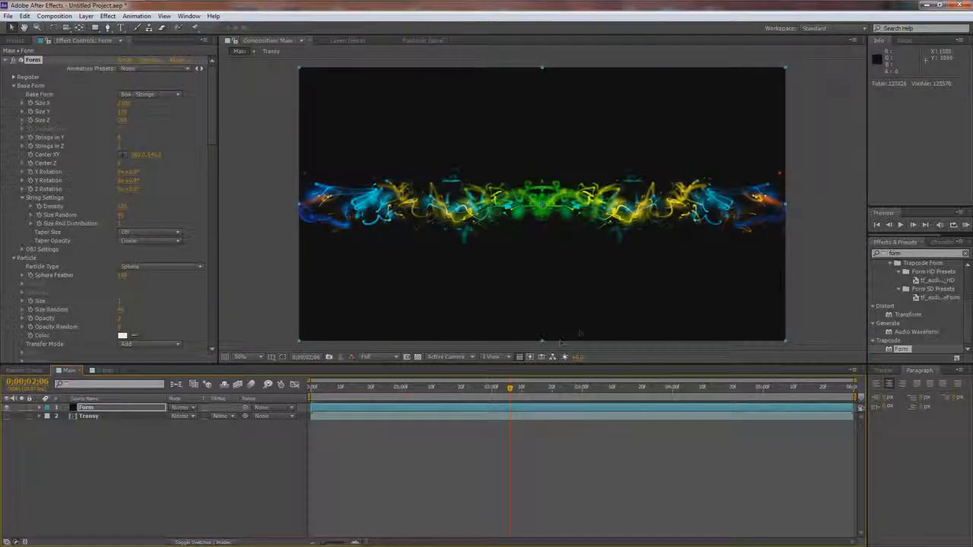
pyautogui.moveTo(511, 388); pyautogui.dragTo(560, 388)
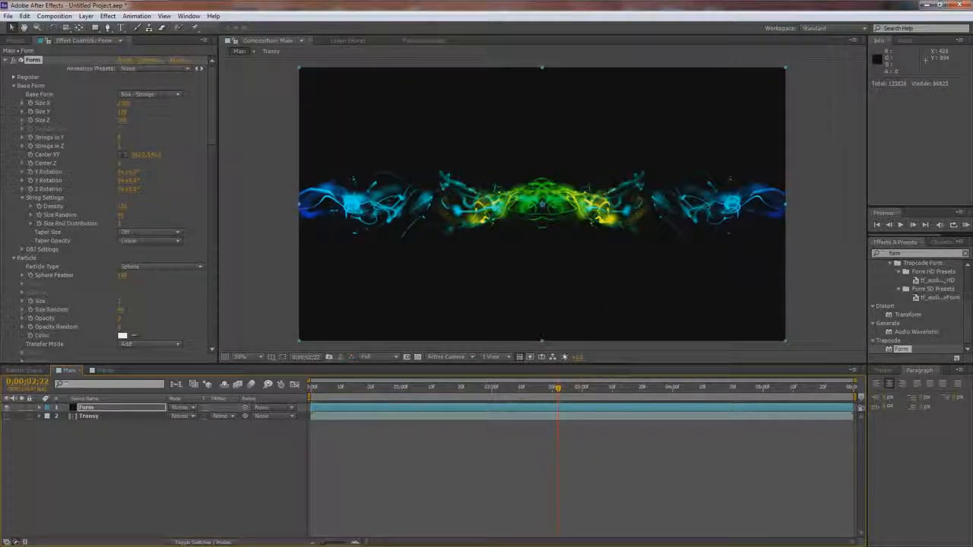
# Duplicate the Form layer and rename the copy Form BG.
pyautogui.click(108, 409)
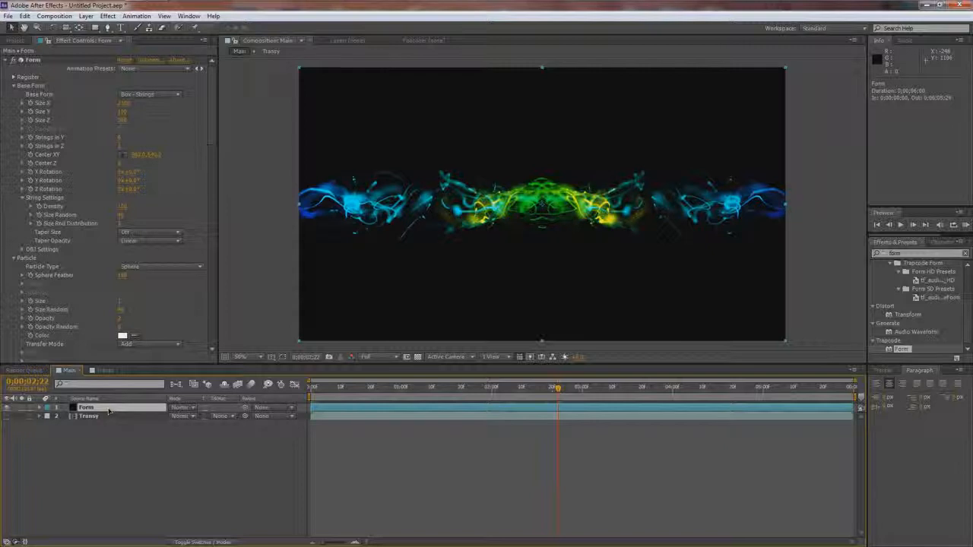
pyautogui.hotkey('ctrl', 'd')
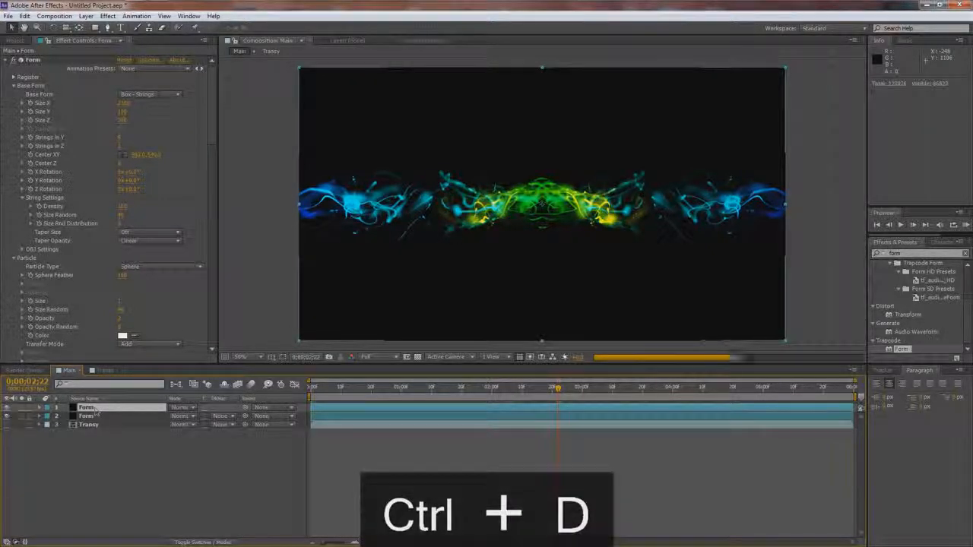
pyautogui.press('Return')
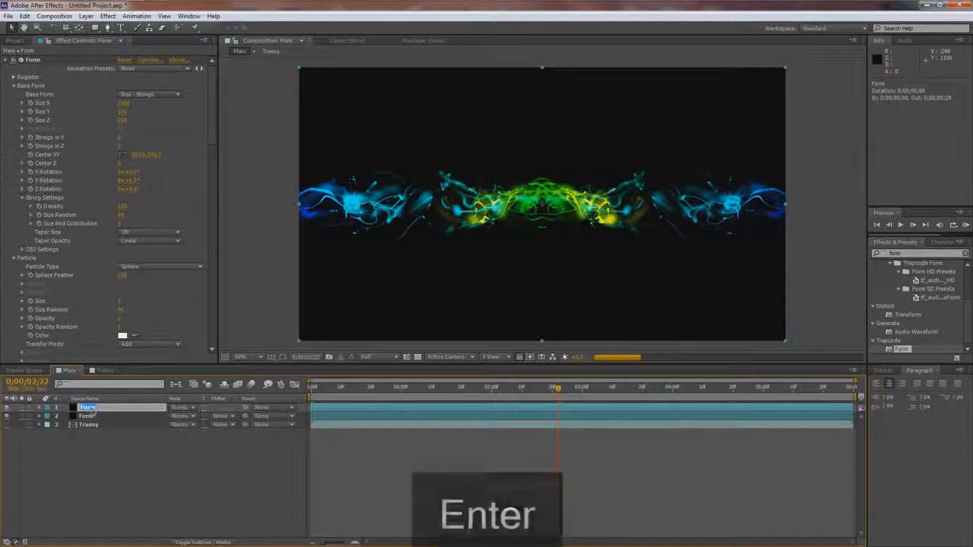
pyautogui.press('Right')
pyautogui.write('BG')
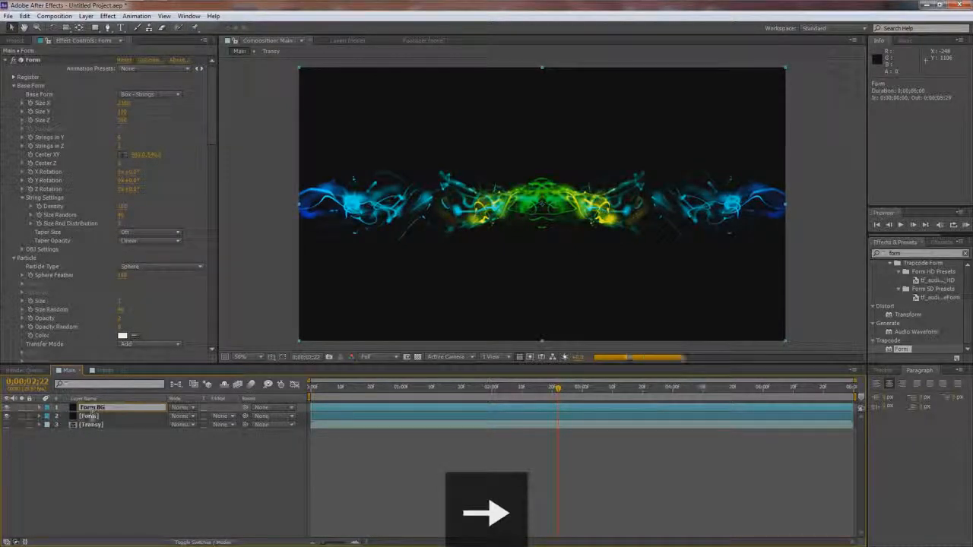
# Place Form BG beneath the Form layer and set its Opacity to 5%.
pyautogui.click(92, 416)
pyautogui.moveTo(94, 408); pyautogui.dragTo(92, 418)
pyautogui.press('t')
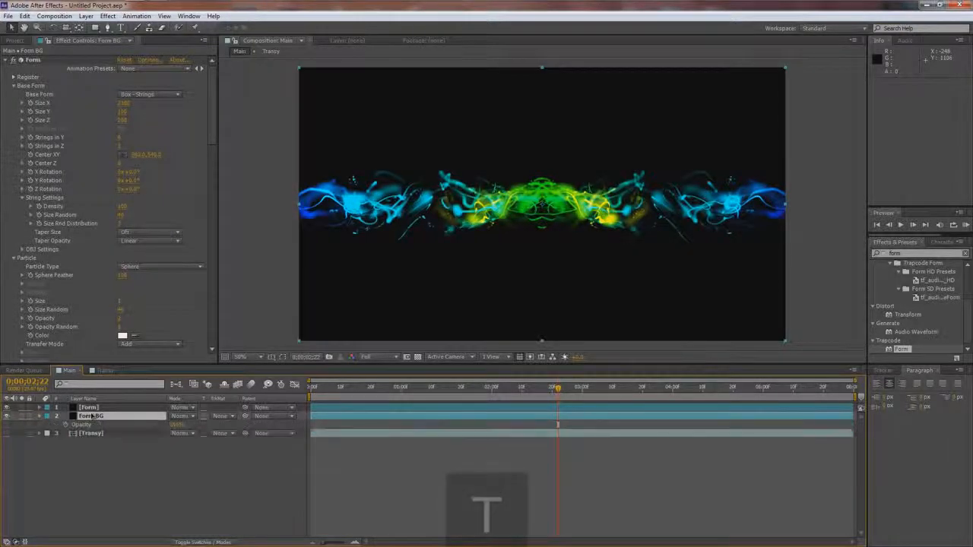
pyautogui.write('5')
pyautogui.press('Return')
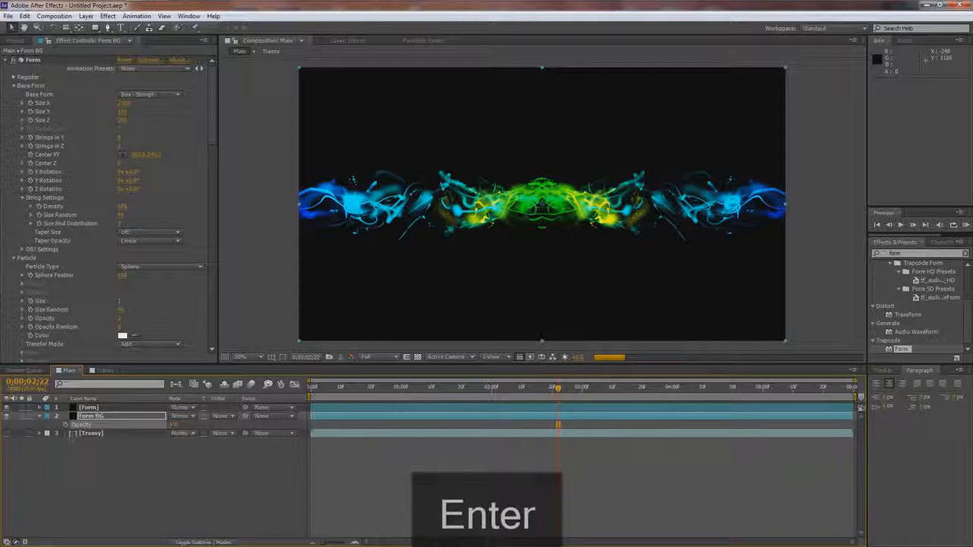
# Lower the composition preview resolution to Half and run a RAM preview.
pyautogui.click(373, 357)
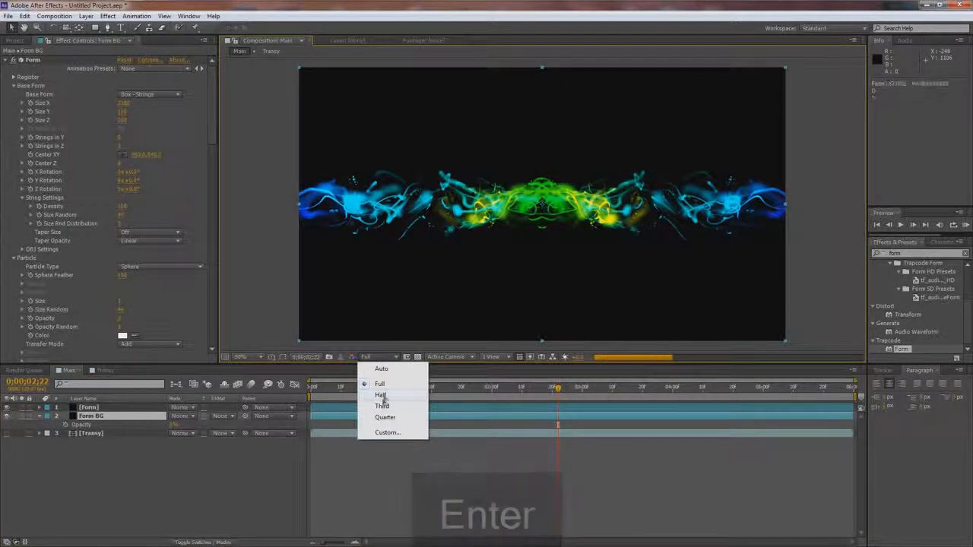
pyautogui.click(381, 396)
pyautogui.press('KP_0')
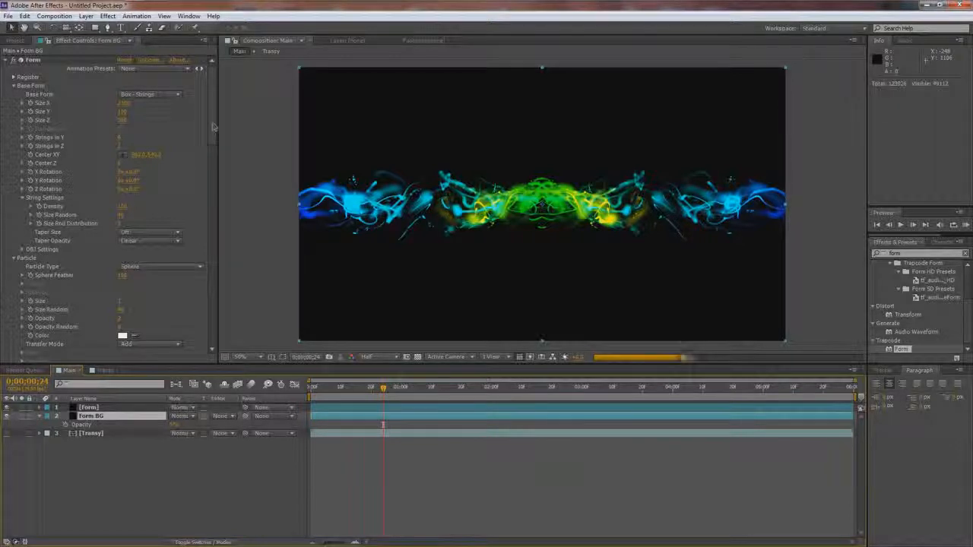
# Adjust Form BG's Size Random under String Settings and raise its particle Size Random to 100.
pyautogui.moveTo(214, 127)
pyautogui.mouseDown()
pyautogui.moveTo(213, 155)
pyautogui.moveTo(214, 122)
pyautogui.mouseUp()
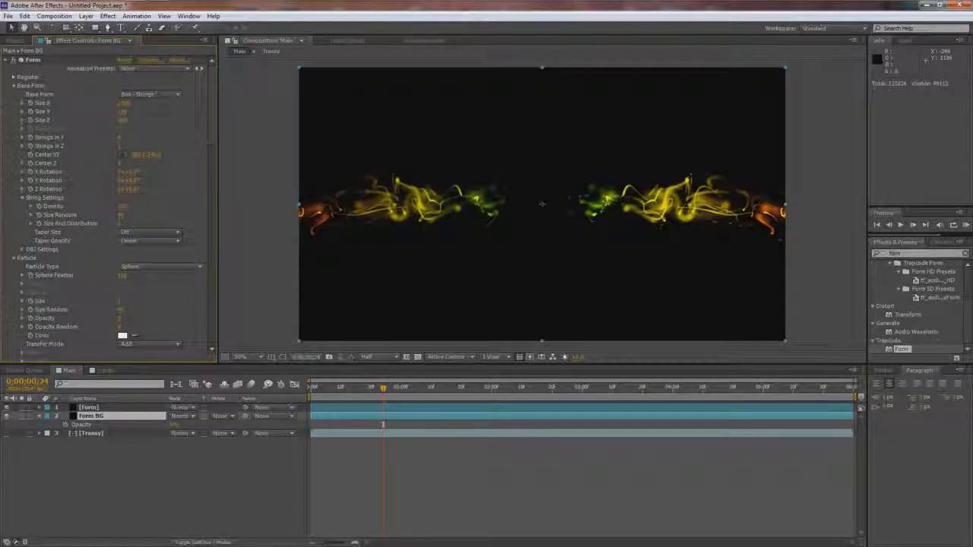
pyautogui.moveTo(121, 216); pyautogui.dragTo(137, 219)
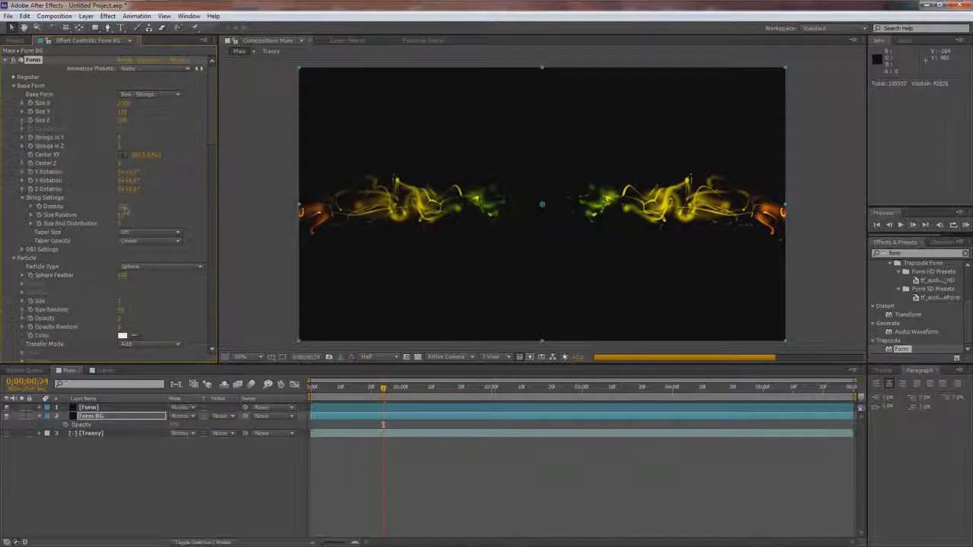
pyautogui.moveTo(215, 131); pyautogui.dragTo(207, 167)
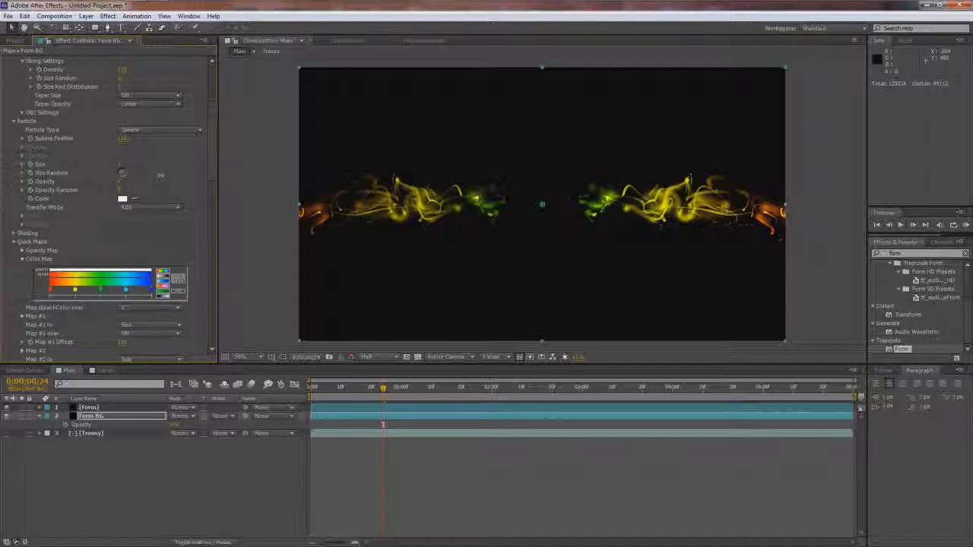
pyautogui.scroll(-1, 213, 166)
pyautogui.scroll(-6, 213, 166)
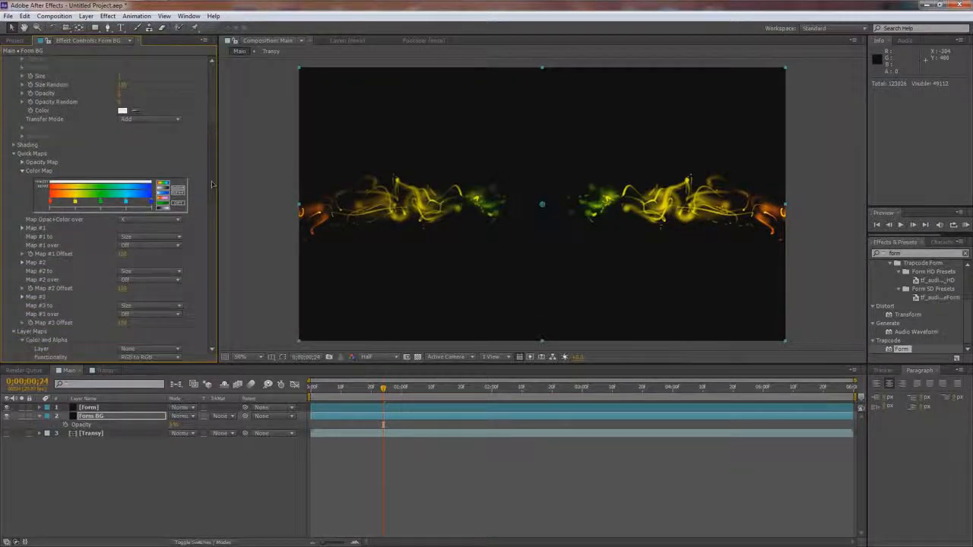
# Try other Color Map presets on Form BG, ending with the green gradient.
pyautogui.scroll(-1, 213, 165)
pyautogui.scroll(4, 213, 166)
pyautogui.click(162, 174)
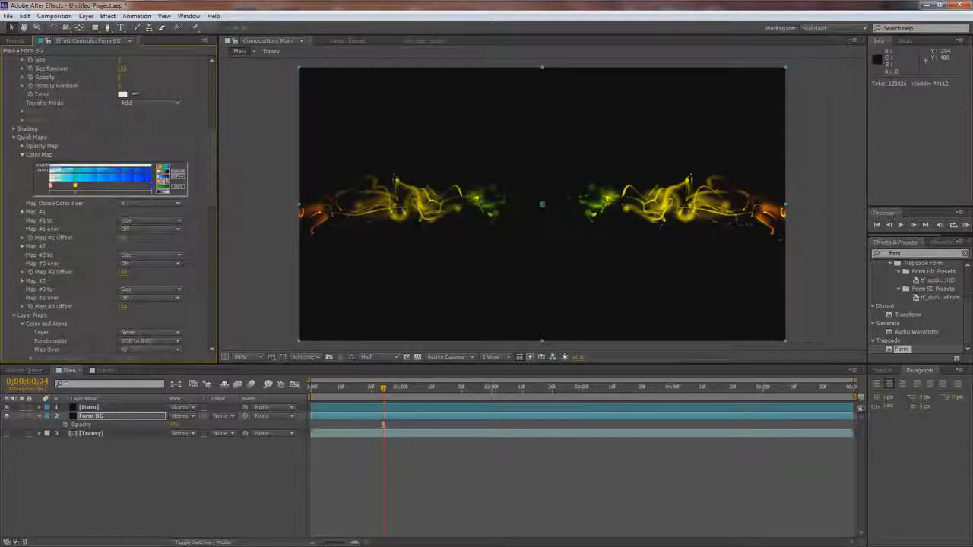
pyautogui.click(163, 182)
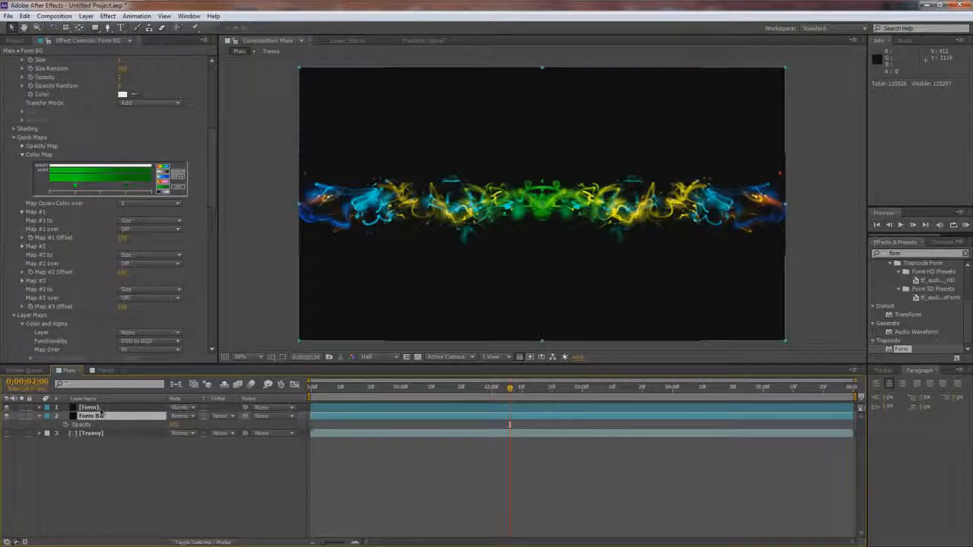
# Scale up the Form BG layer proportionally beyond its original size.
pyautogui.click(101, 416)
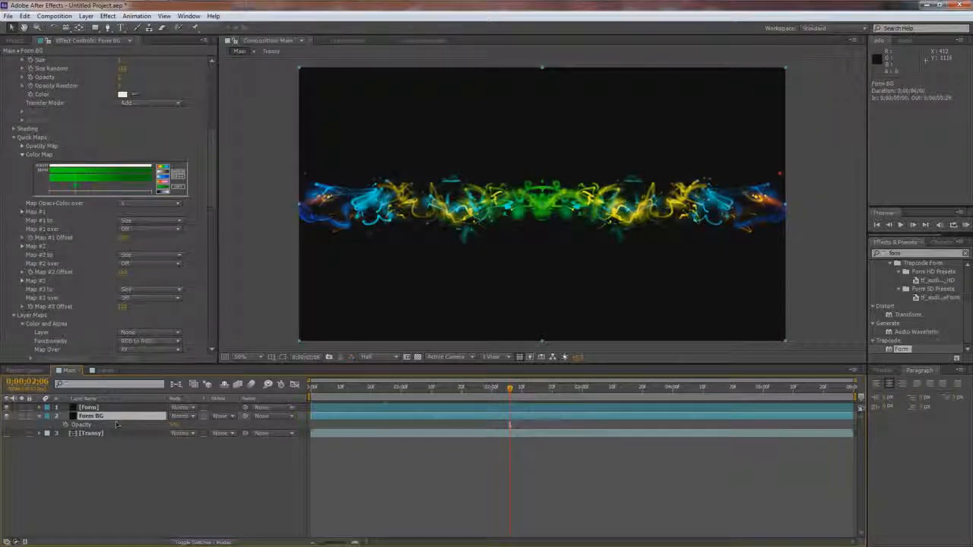
pyautogui.press('s')
pyautogui.moveTo(187, 426); pyautogui.dragTo(438, 270)
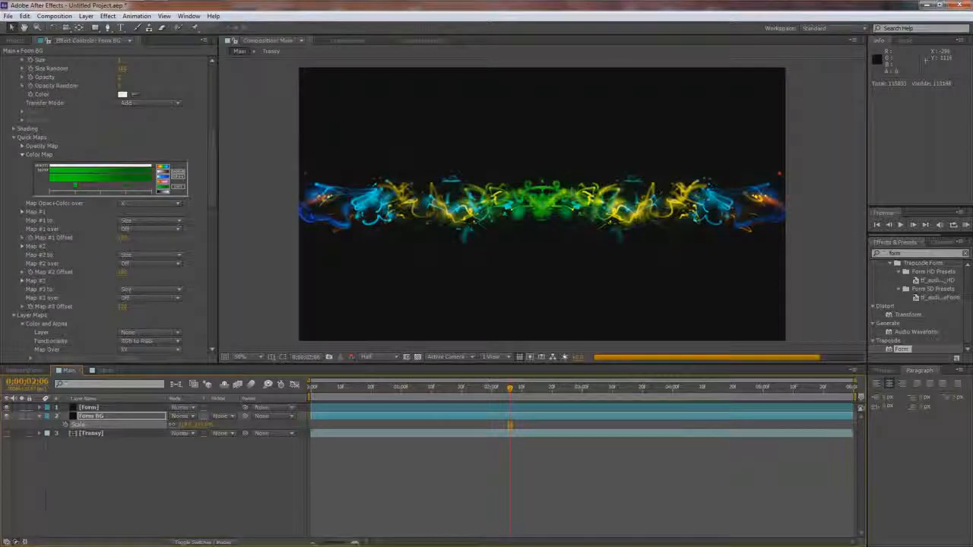
# Enlarge Form BG's base form and increase its Strings in Y.
pyautogui.scroll(8, 107, 197)
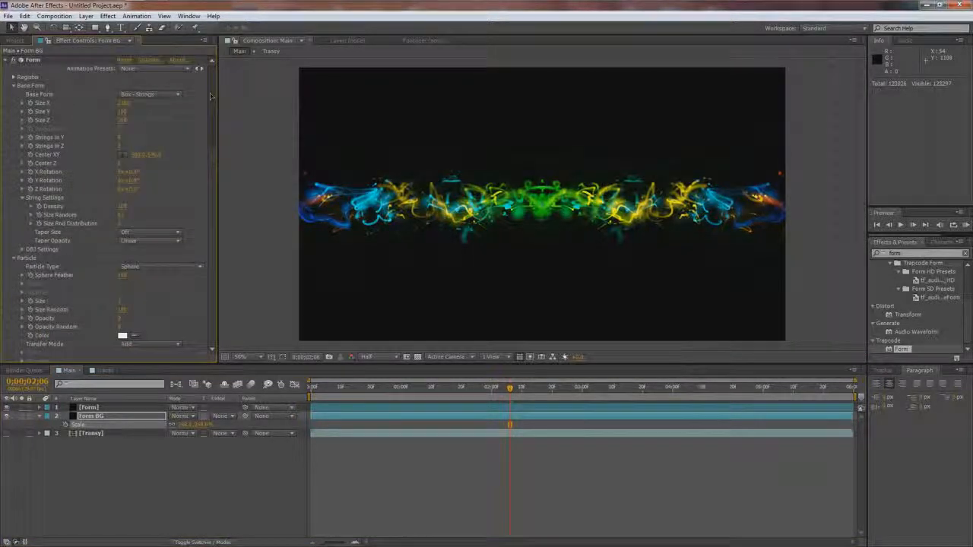
pyautogui.moveTo(126, 104); pyautogui.dragTo(217, 107)
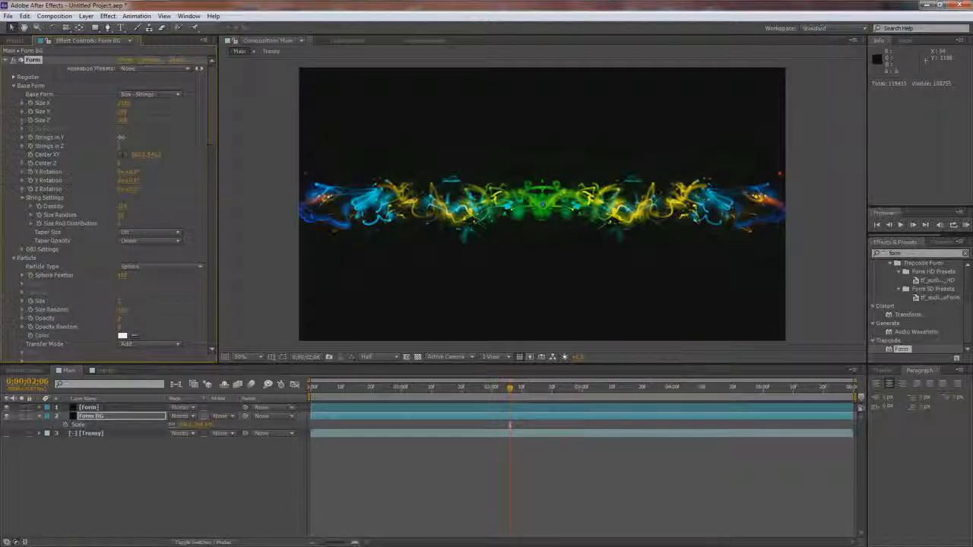
pyautogui.moveTo(123, 142); pyautogui.dragTo(140, 148)
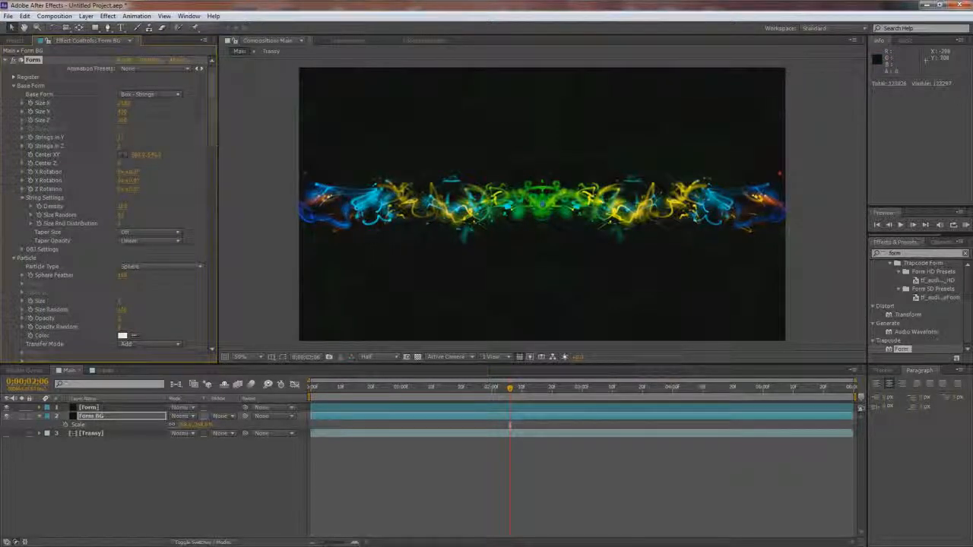
# Switch Form BG's Color Map to the white-to-blue gradient preset after trying the yellow-to-purple one.
pyautogui.scroll(-8, 111, 205)
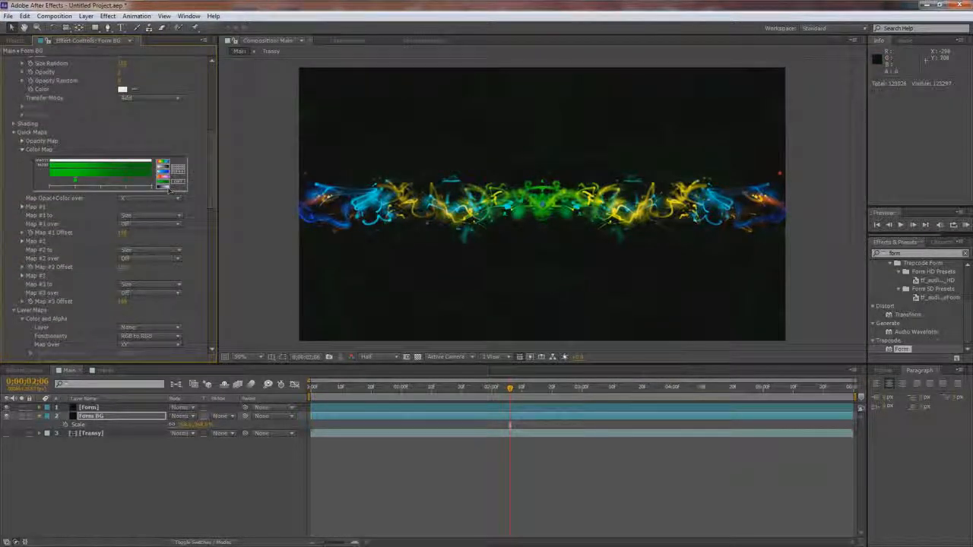
pyautogui.click(162, 180)
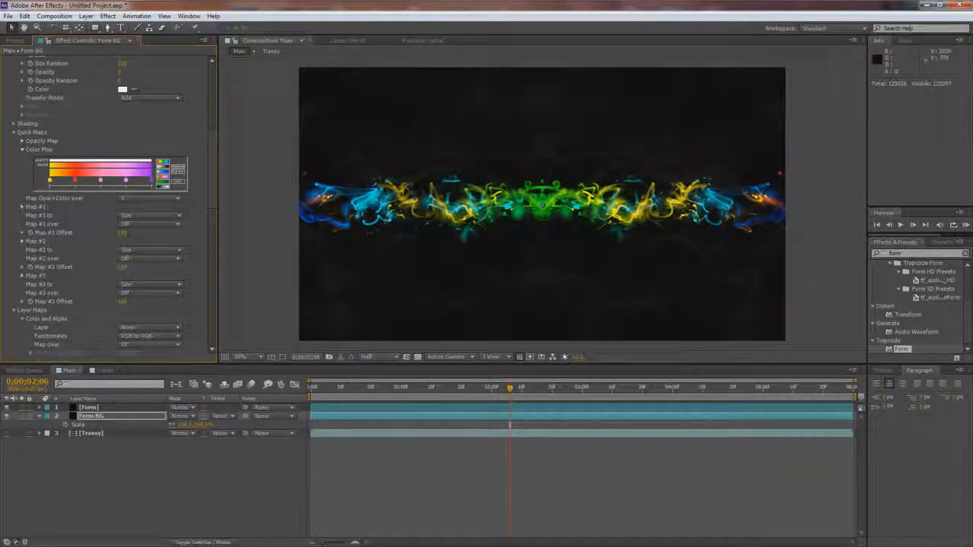
pyautogui.click(162, 173)
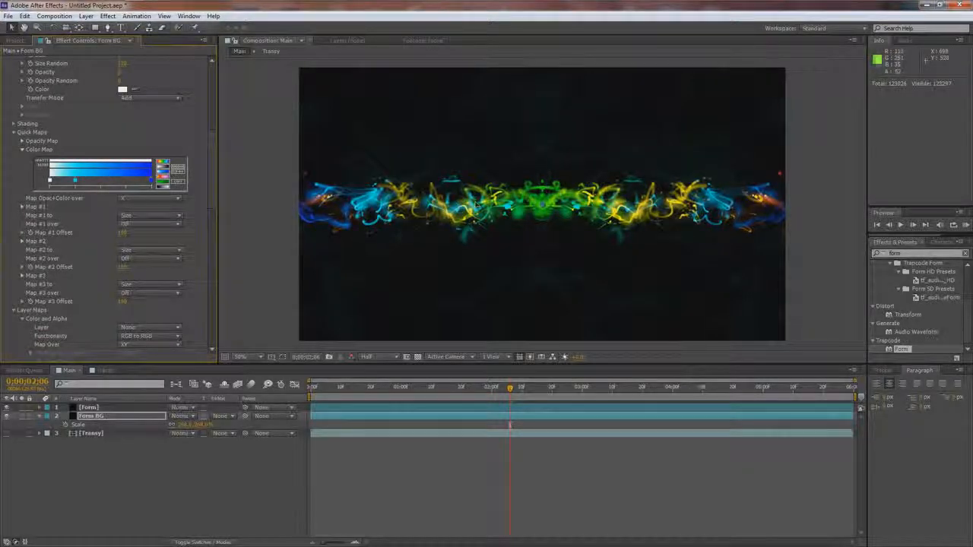
# Apply the Glow effect to the Form layer and set its Glow Radius to 100.
pyautogui.click(908, 254)
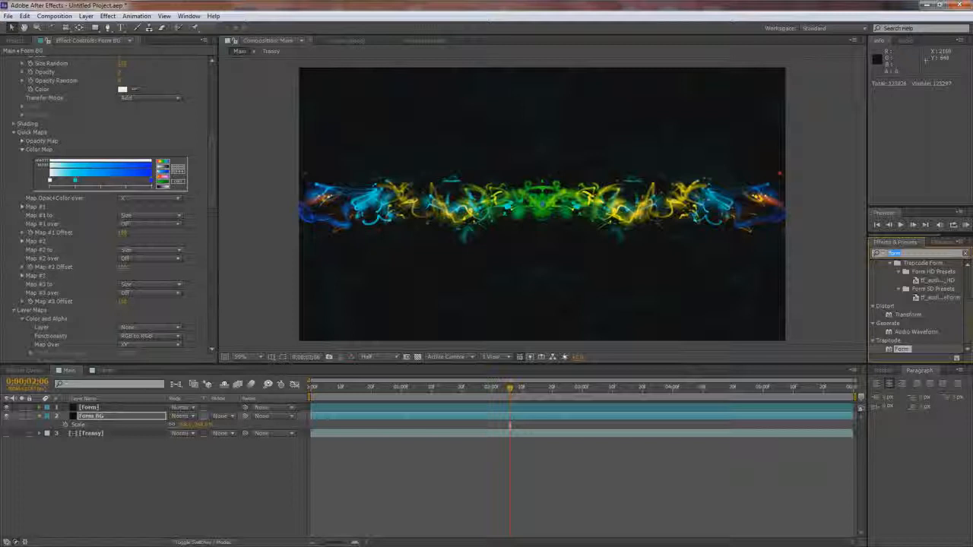
pyautogui.write('glow')
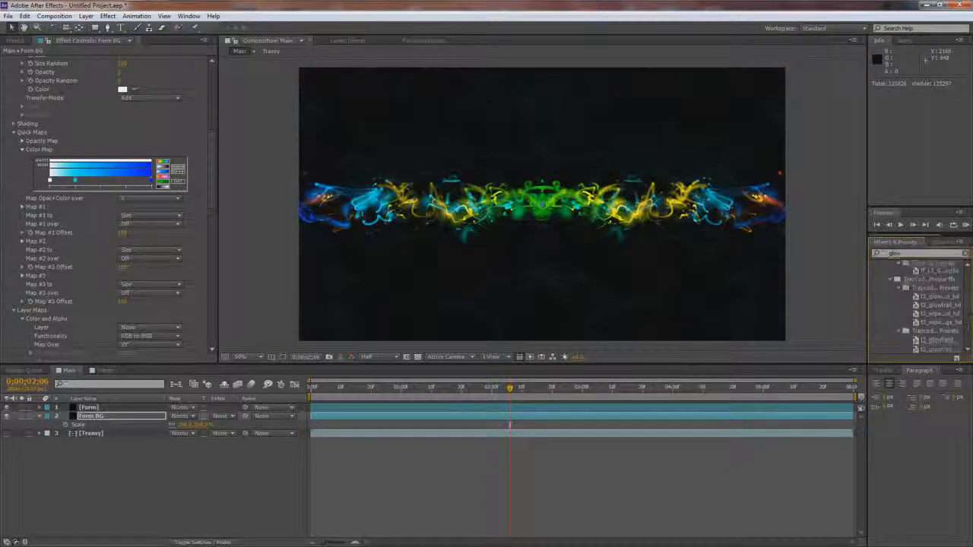
pyautogui.moveTo(902, 332); pyautogui.dragTo(101, 411)
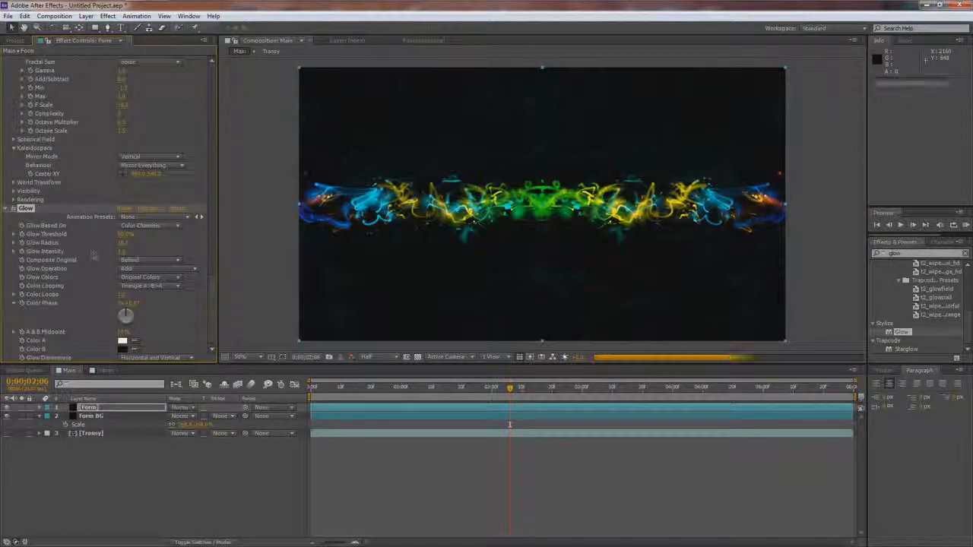
pyautogui.click(126, 243)
pyautogui.write('100')
pyautogui.press('Return')
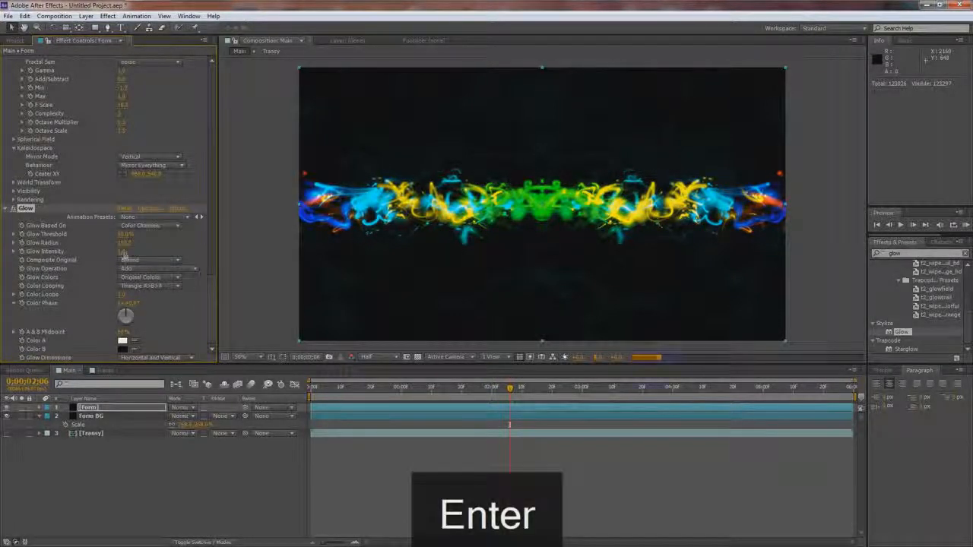
# Set the Glow Intensity of the Form layer's Glow effect to 0.3.
pyautogui.click(126, 251)
pyautogui.write('3')
pyautogui.press('Return')
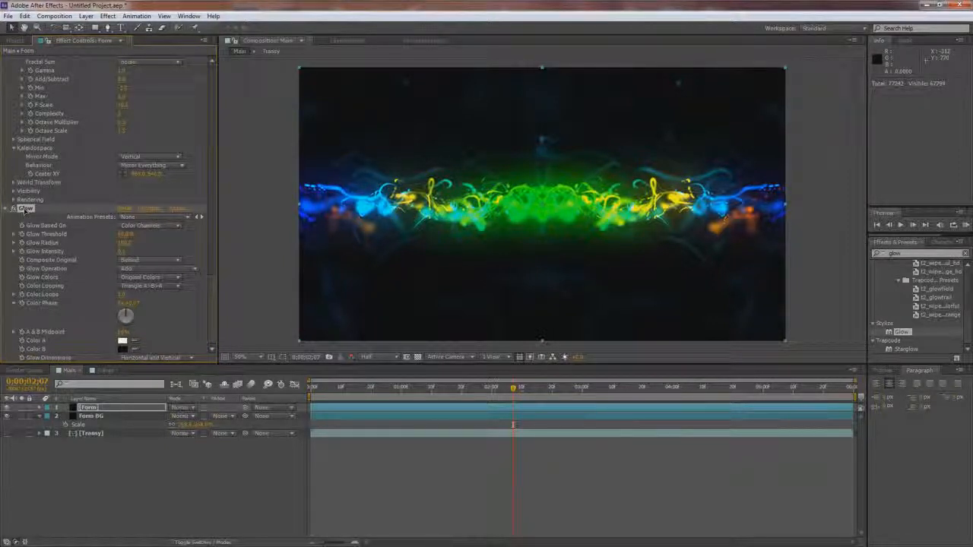
# Copy the Glow effect from the Form layer onto the Form BG layer.
pyautogui.hotkey('ctrl', 'c')
pyautogui.click(98, 416)
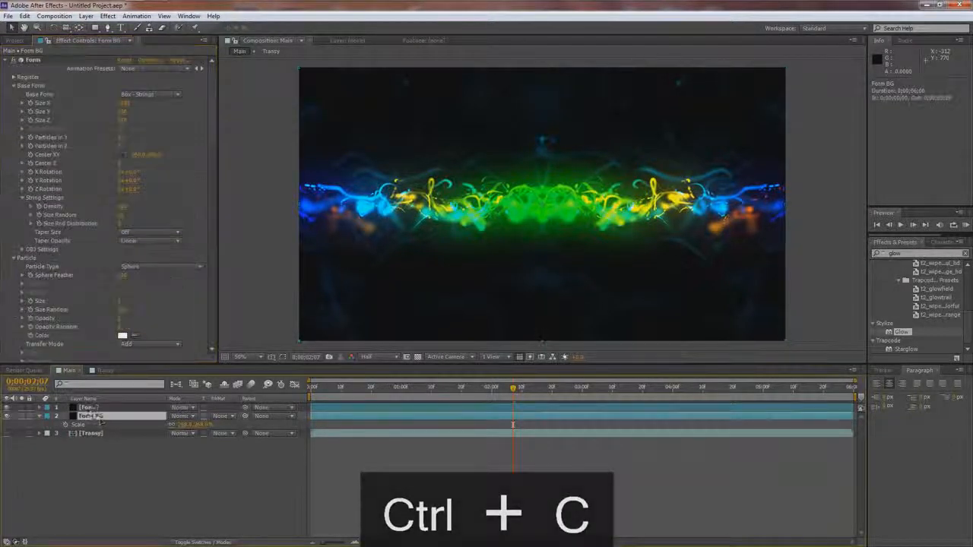
pyautogui.hotkey('ctrl', 'v')
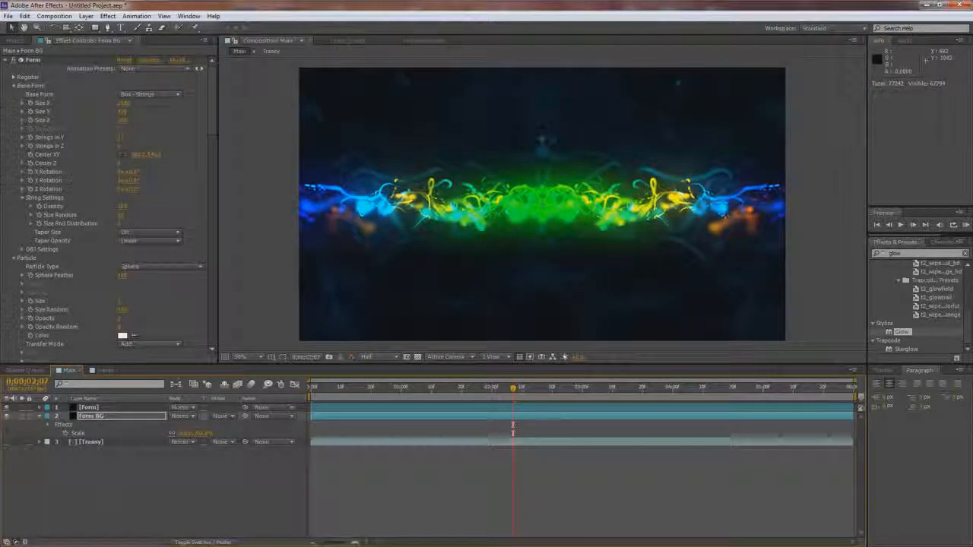
# Search the effects and presets for "part" and pick the Awesome Particles user preset.
pyautogui.moveTo(911, 254); pyautogui.dragTo(862, 257)
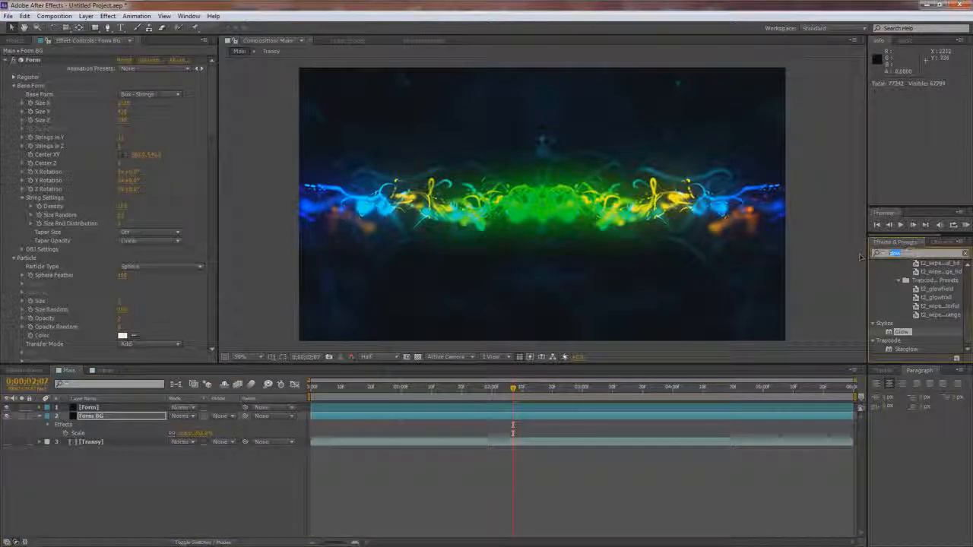
pyautogui.write('parti')
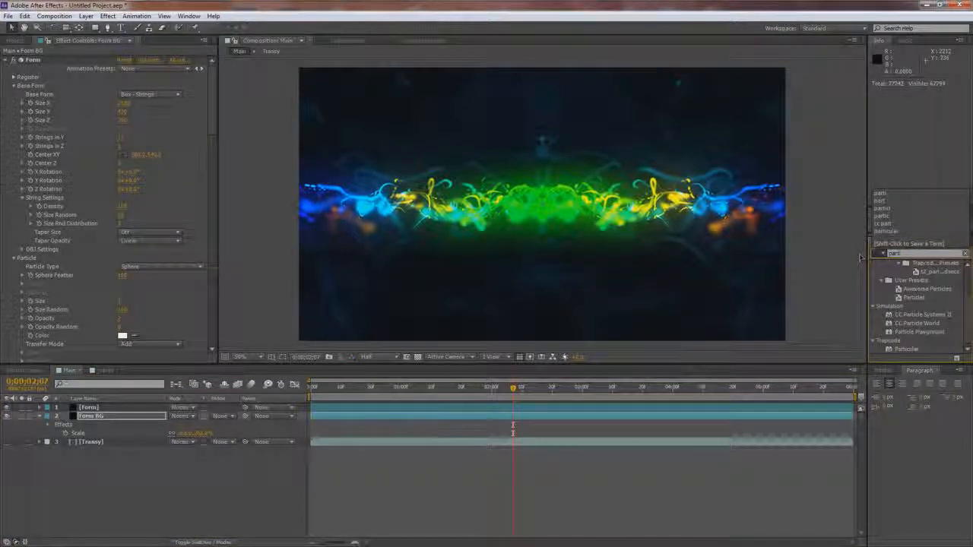
pyautogui.click(906, 349)
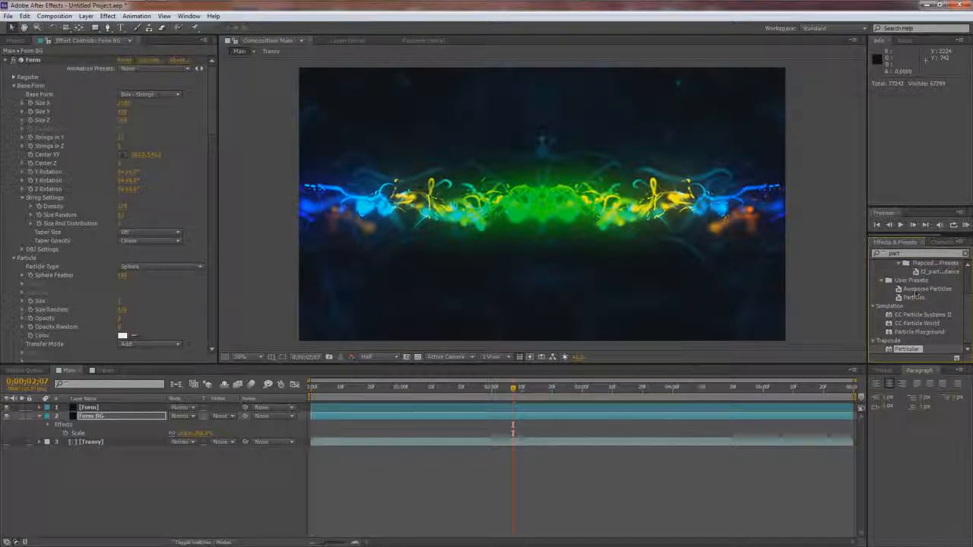
pyautogui.click(917, 290)
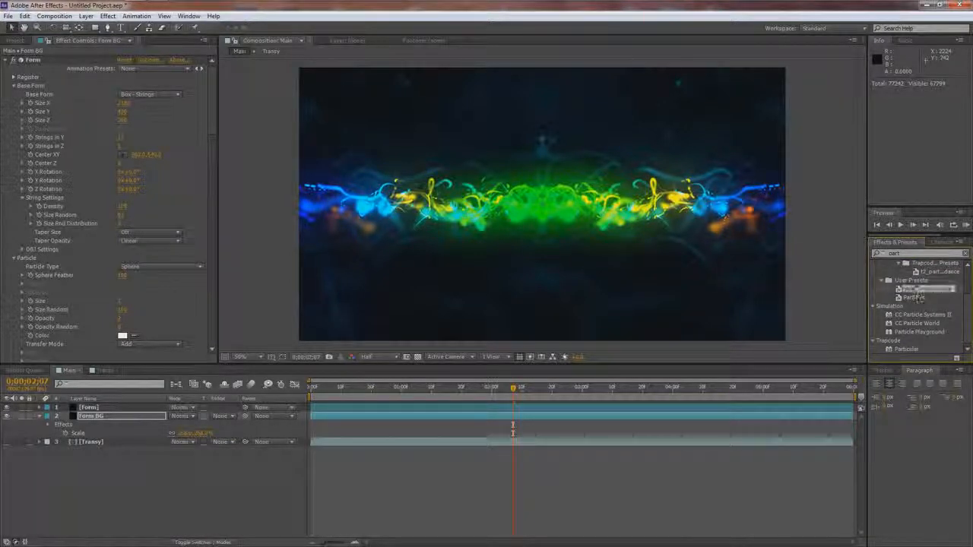
# Create a new solid named Particles in the Main composition with its color set to black (000000).
pyautogui.click(78, 489)
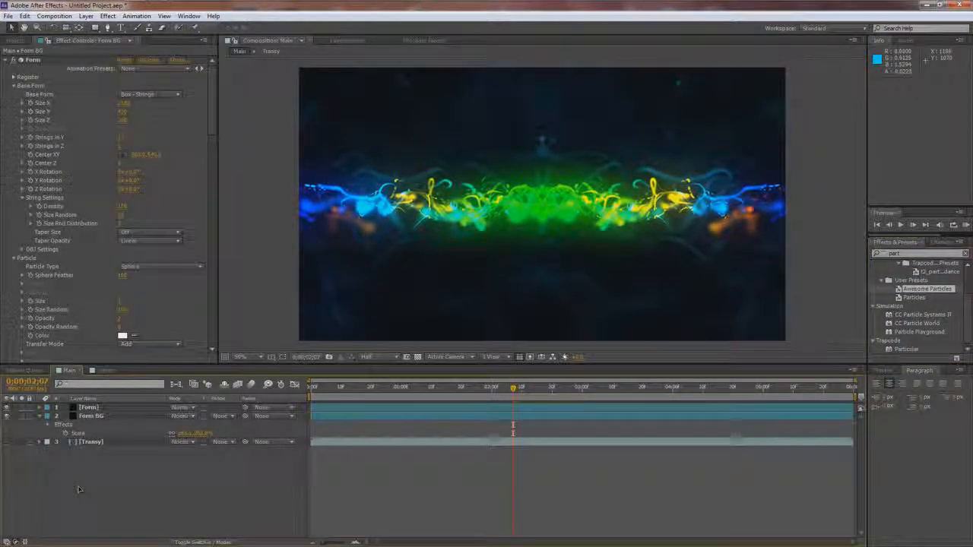
pyautogui.hotkey('ctrl', 'y')
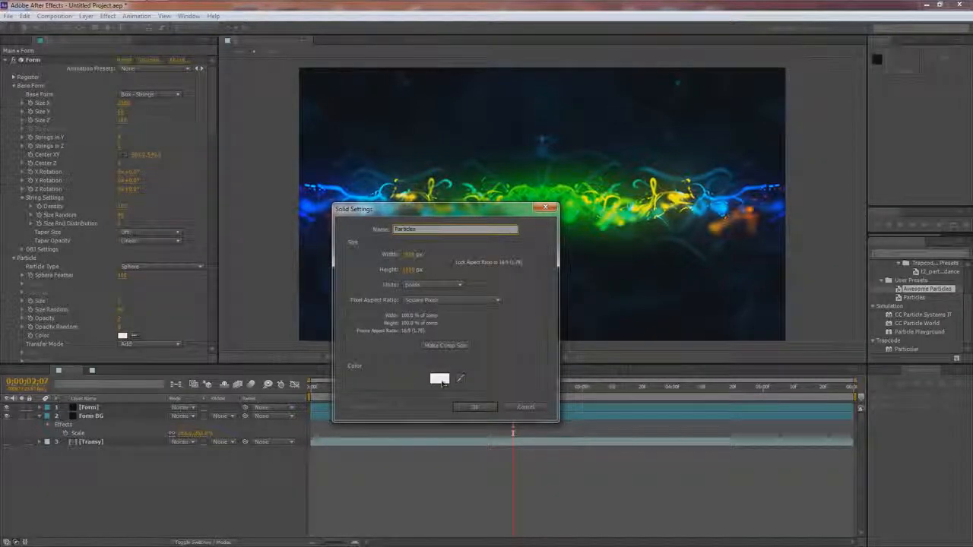
pyautogui.click(440, 380)
pyautogui.moveTo(545, 435); pyautogui.dragTo(517, 454)
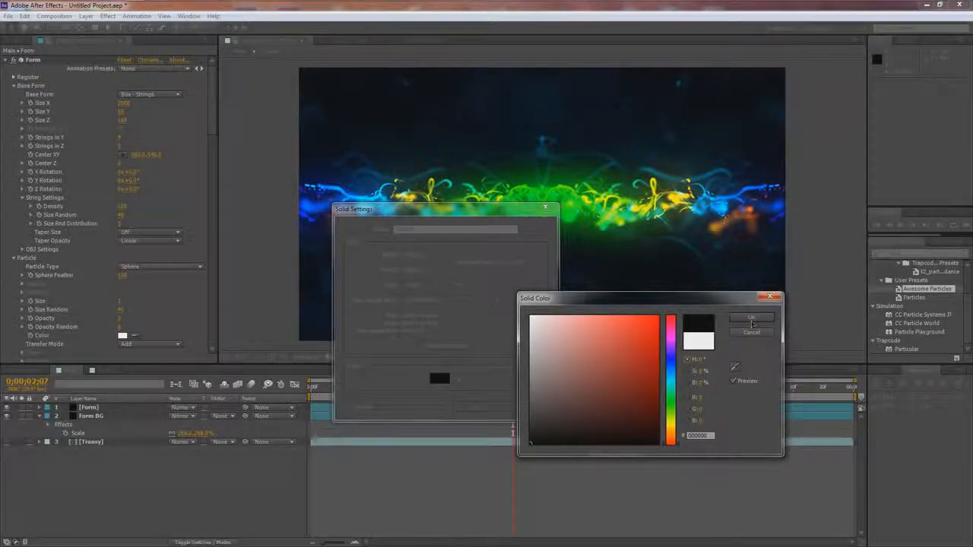
pyautogui.click(751, 319)
pyautogui.click(475, 407)
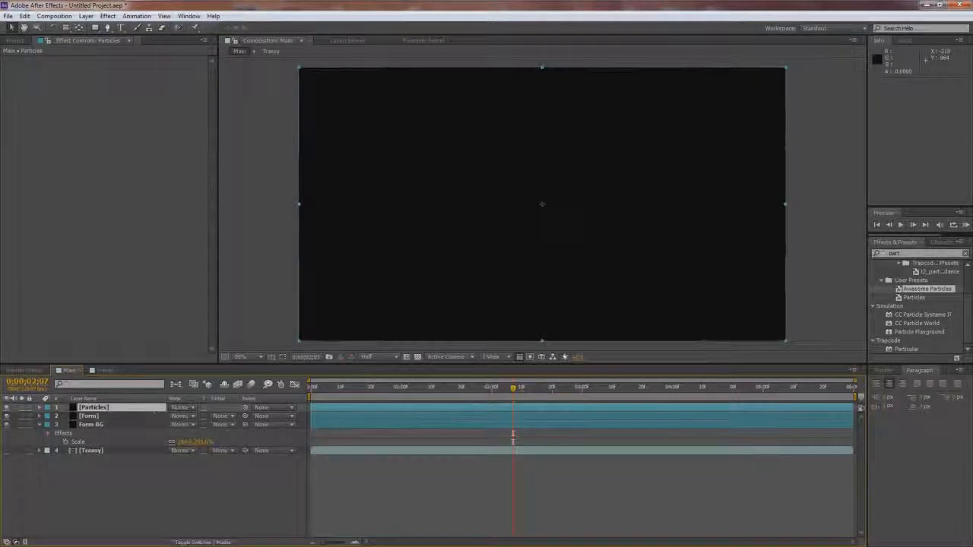
# Apply the Awesome Particles preset to the Particles layer and paste the copied Glow effect onto it.
pyautogui.moveTo(927, 290); pyautogui.dragTo(119, 409)
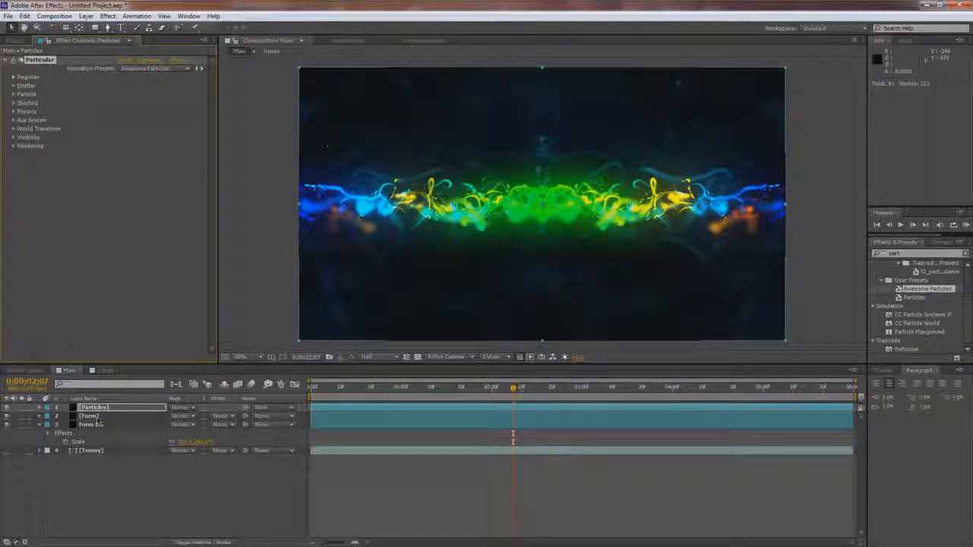
pyautogui.hotkey('ctrl', 'v')
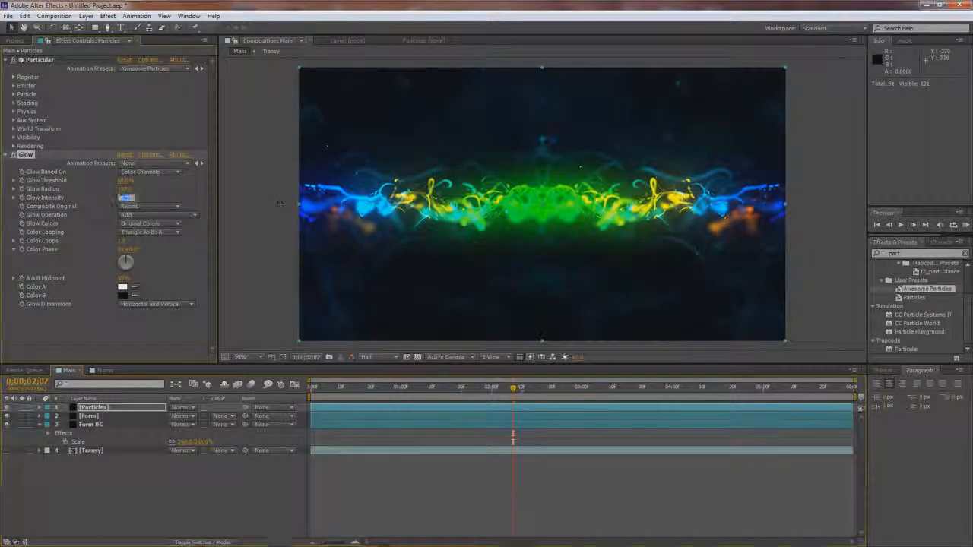
pyautogui.press('Return')
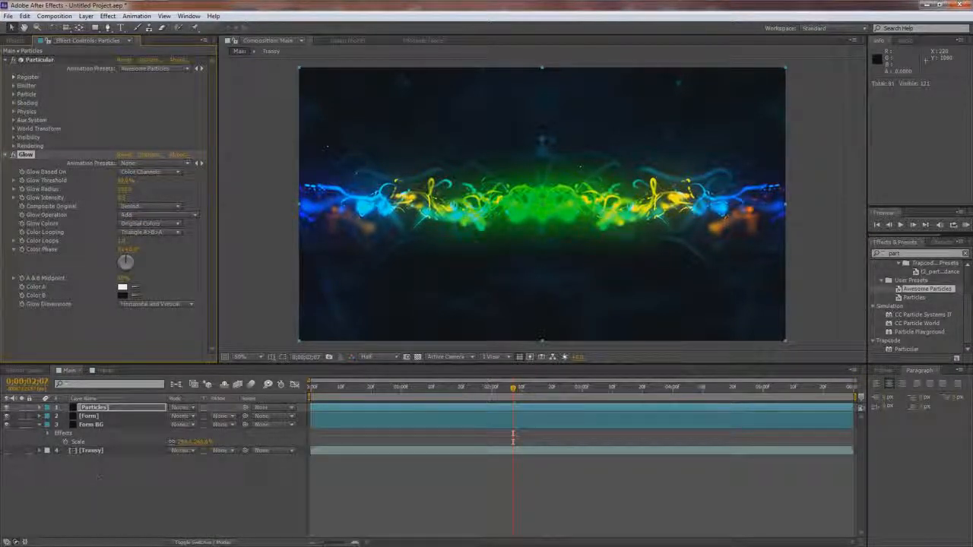
# Hide the Particles and Form BG layers and move the current time to 0;00;03;04, where the light strings part in the centre.
pyautogui.click(7, 408)
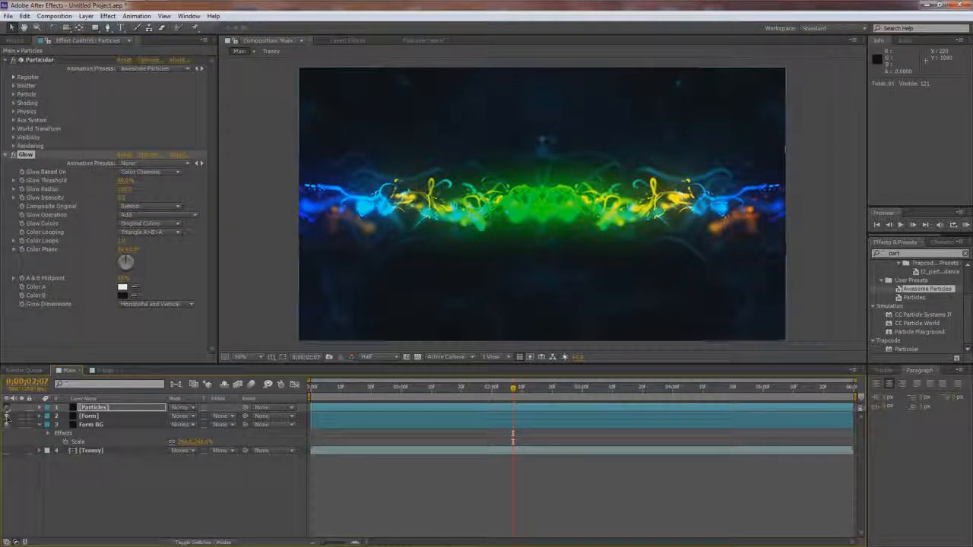
pyautogui.click(7, 424)
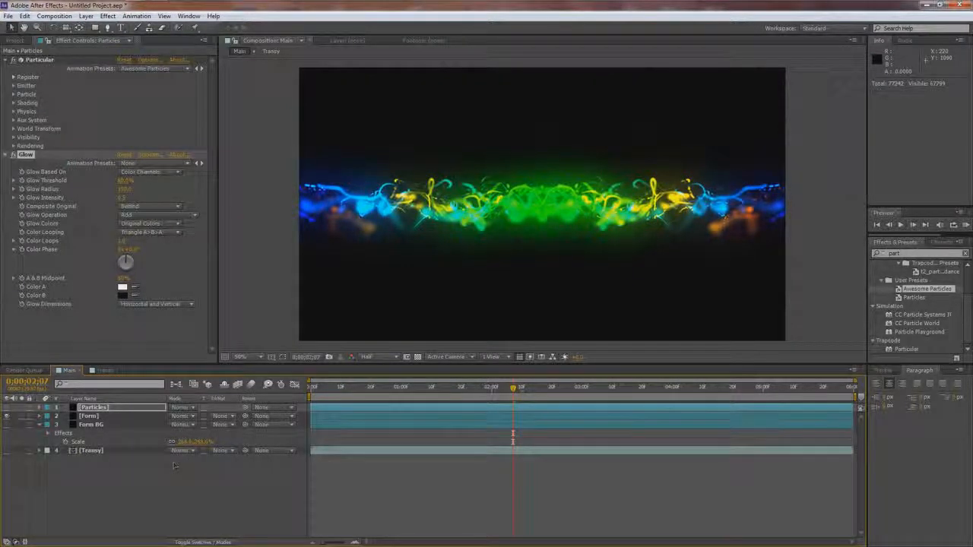
pyautogui.moveTo(513, 388); pyautogui.dragTo(542, 391)
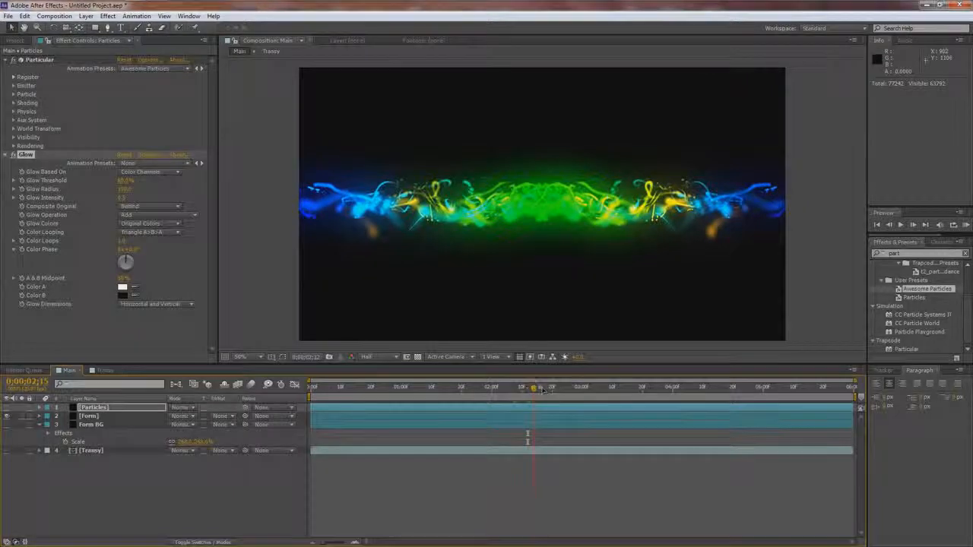
pyautogui.moveTo(546, 389); pyautogui.dragTo(551, 387)
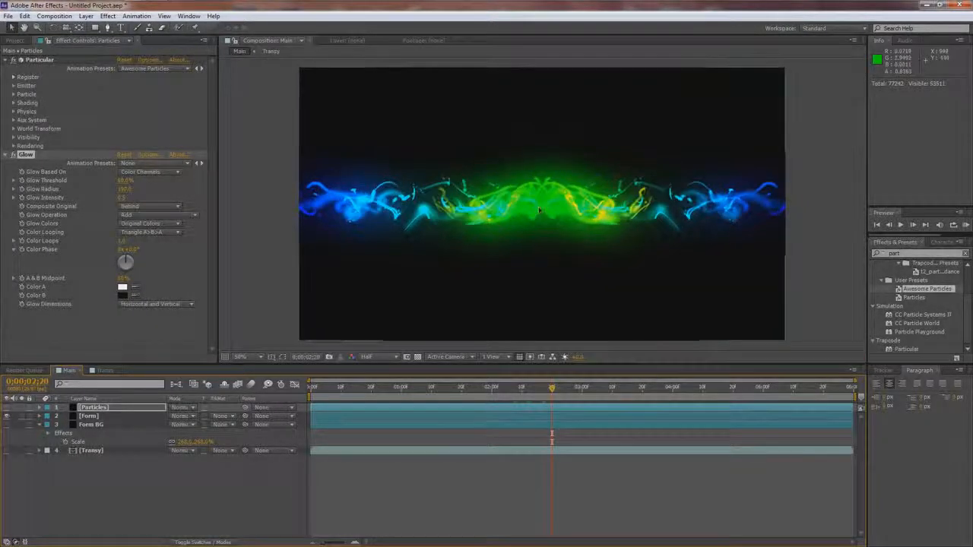
pyautogui.moveTo(552, 388); pyautogui.dragTo(603, 389)
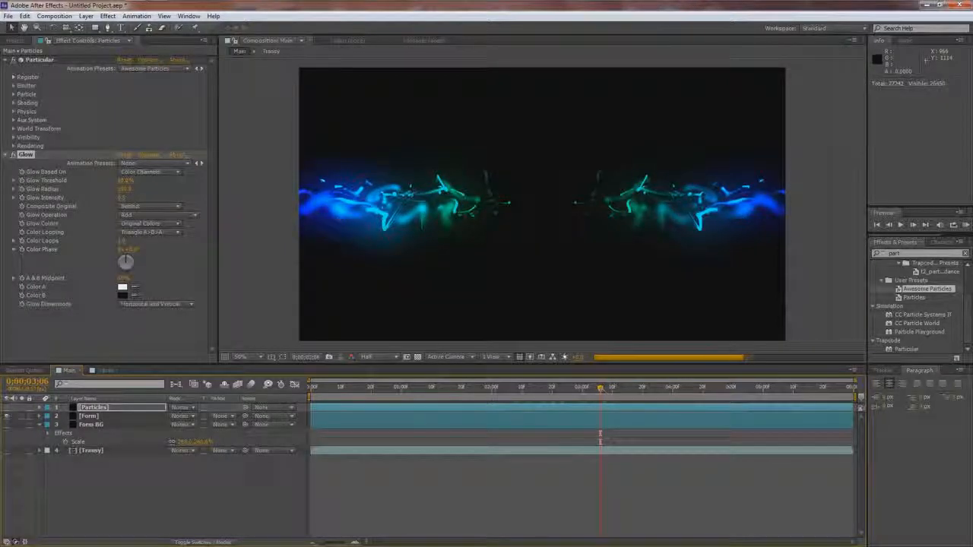
pyautogui.moveTo(604, 389); pyautogui.dragTo(596, 389)
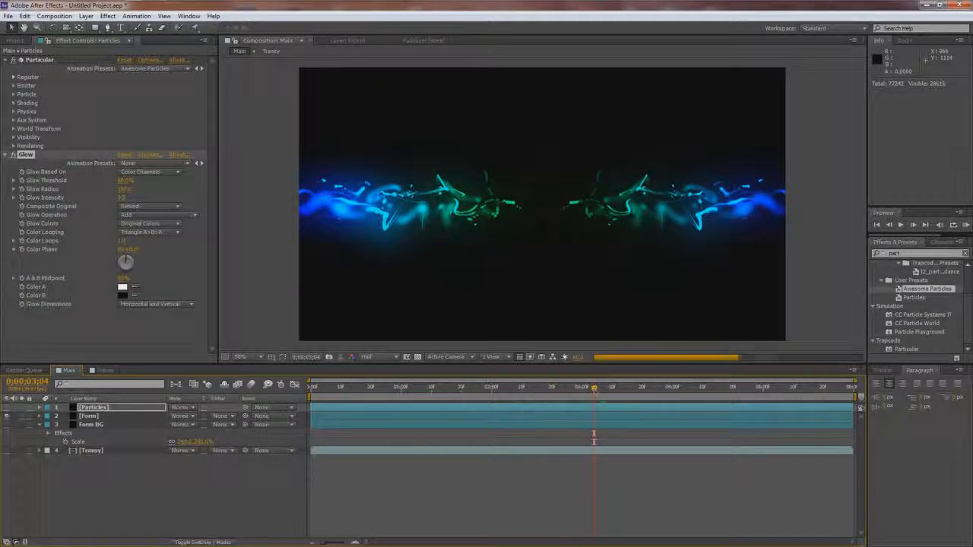
# Import the AE Logo Photoshop file from the Desktop as a composition with editable layer styles.
pyautogui.click(14, 40)
pyautogui.doubleClick(105, 226)
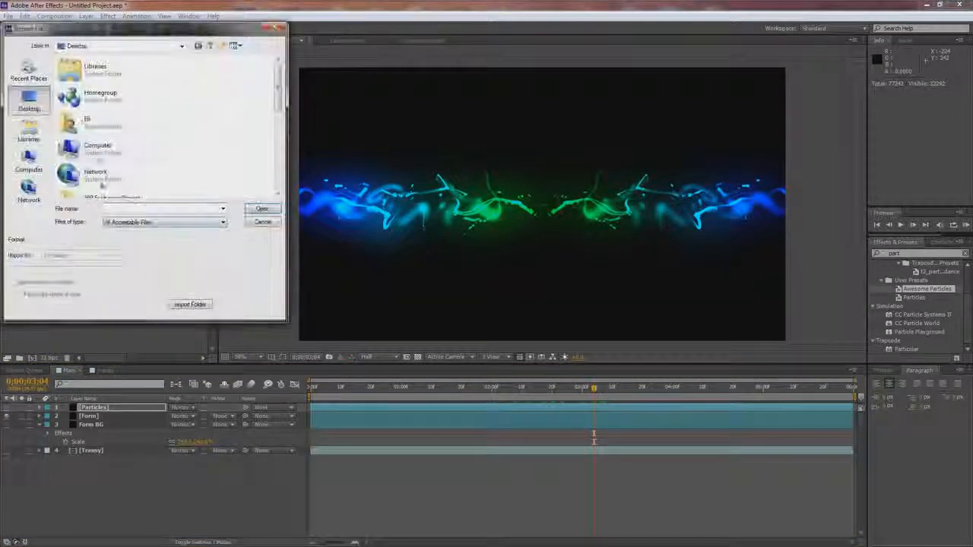
pyautogui.scroll(-3, 163, 125)
pyautogui.scroll(-5, 120, 126)
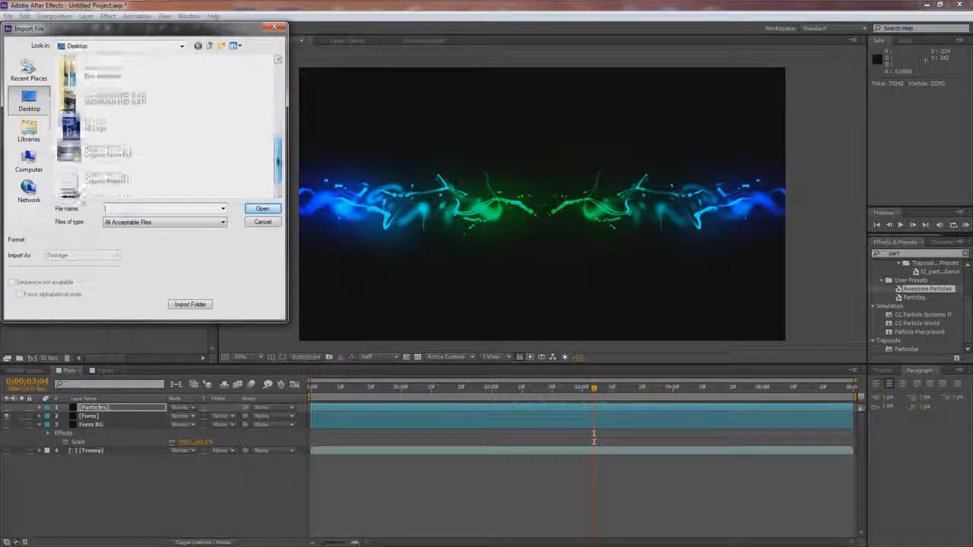
pyautogui.click(120, 113)
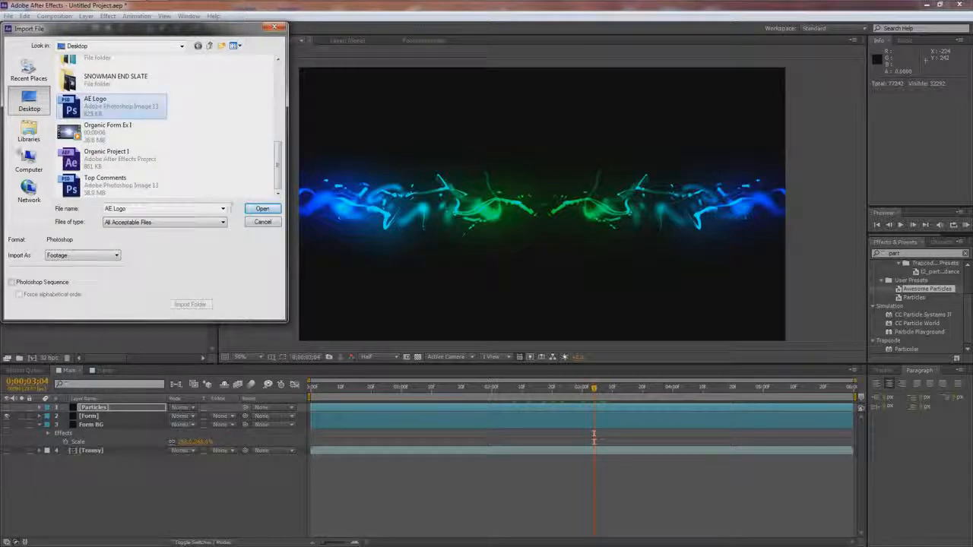
pyautogui.click(262, 209)
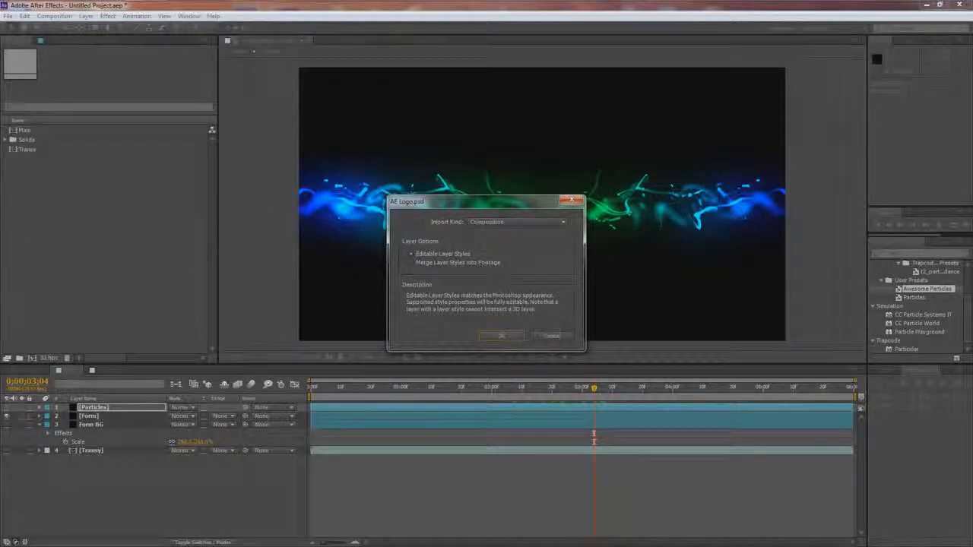
pyautogui.click(502, 335)
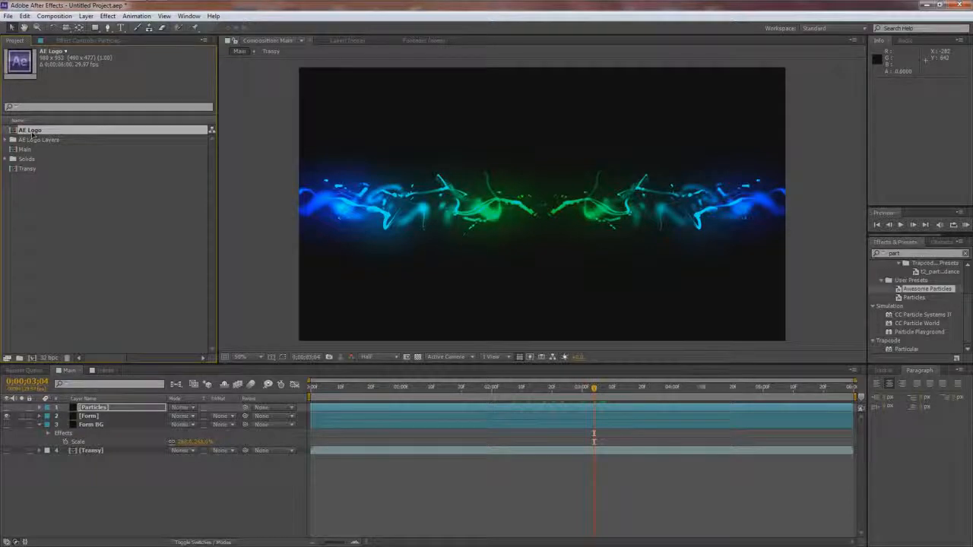
# Place the AE Logo composition between the Form and Form BG layers and scale it down to 60%.
pyautogui.moveTo(35, 131); pyautogui.dragTo(95, 428)
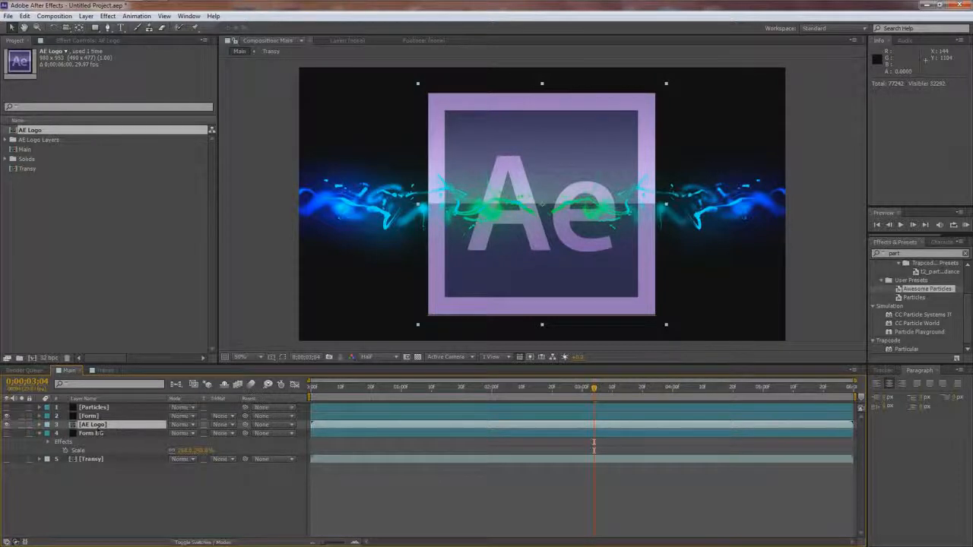
pyautogui.press('s')
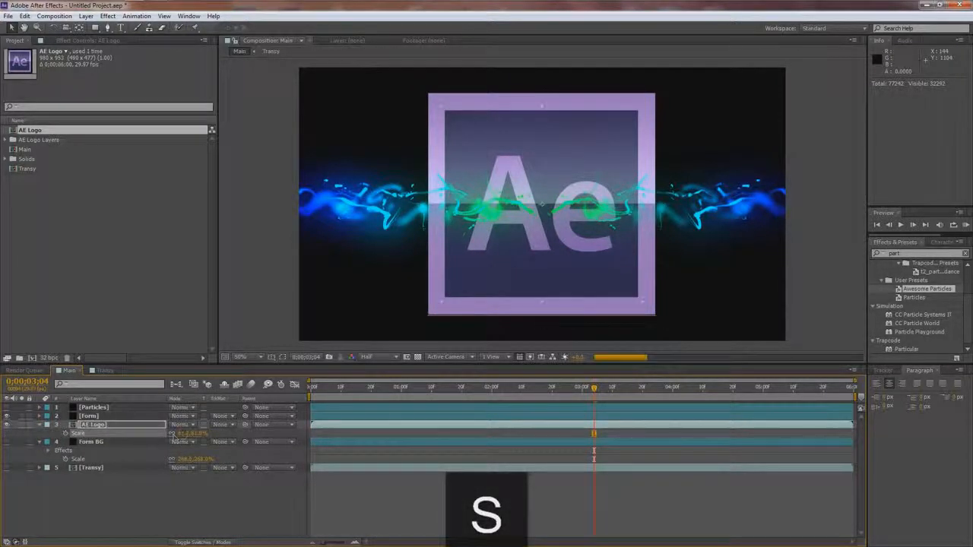
pyautogui.moveTo(174, 437)
pyautogui.mouseDown()
pyautogui.moveTo(199, 441)
pyautogui.moveTo(190, 441)
pyautogui.mouseUp()
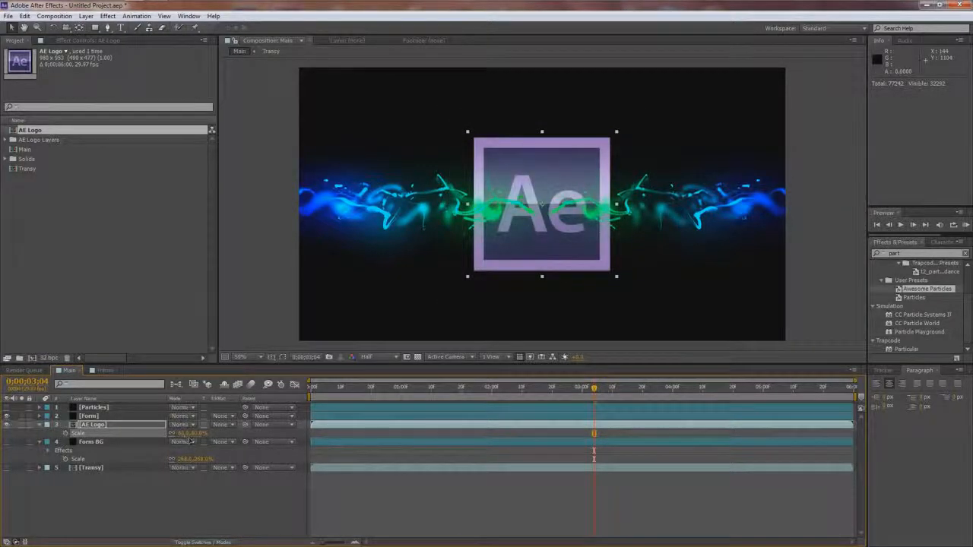
# Draw a small elliptical mask at the centre of the AE Logo layer with the Ellipse tool.
pyautogui.click(106, 425)
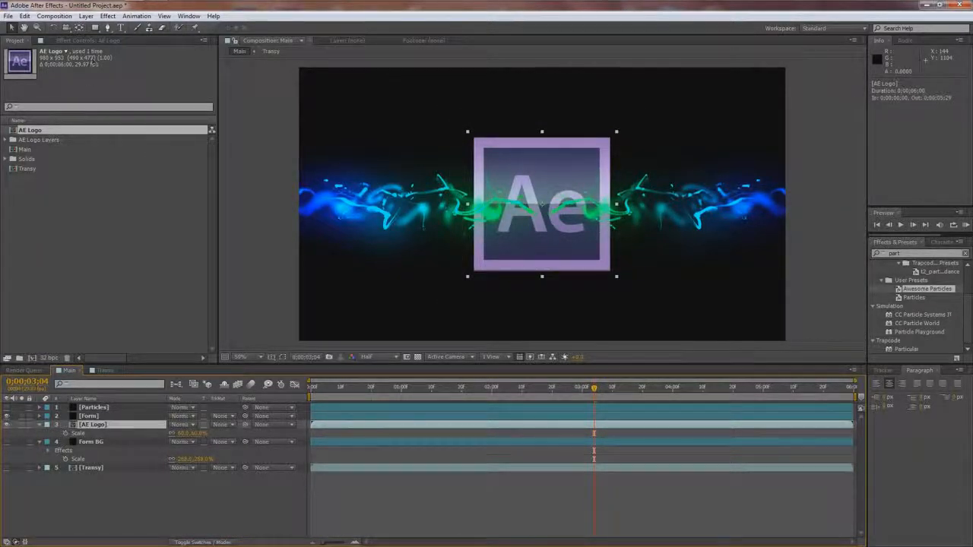
pyautogui.click(96, 28)
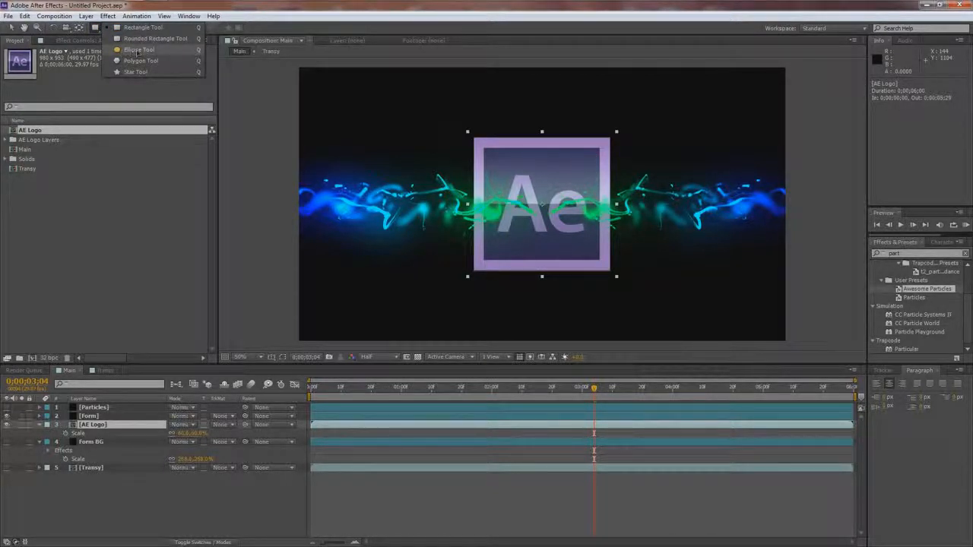
pyautogui.click(131, 50)
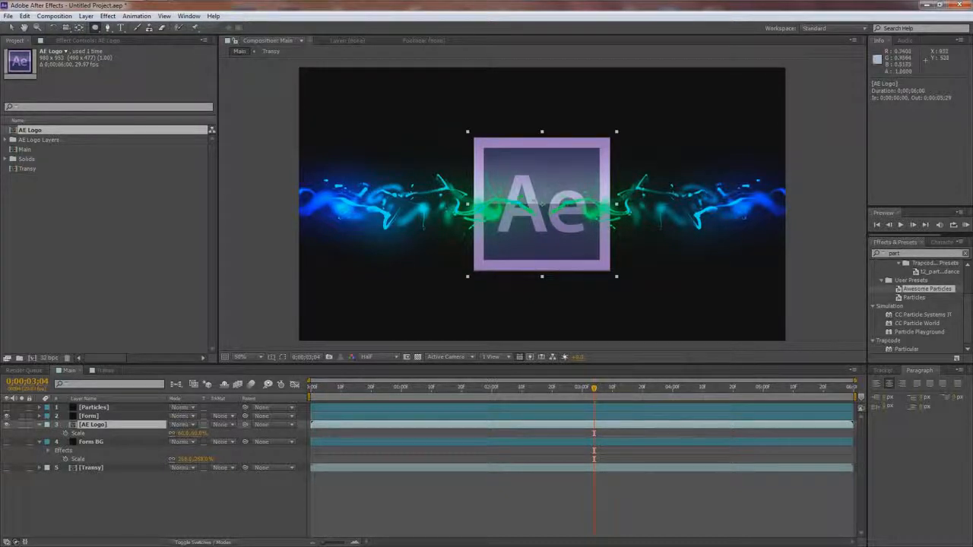
pyautogui.moveTo(534, 200); pyautogui.dragTo(537, 202)
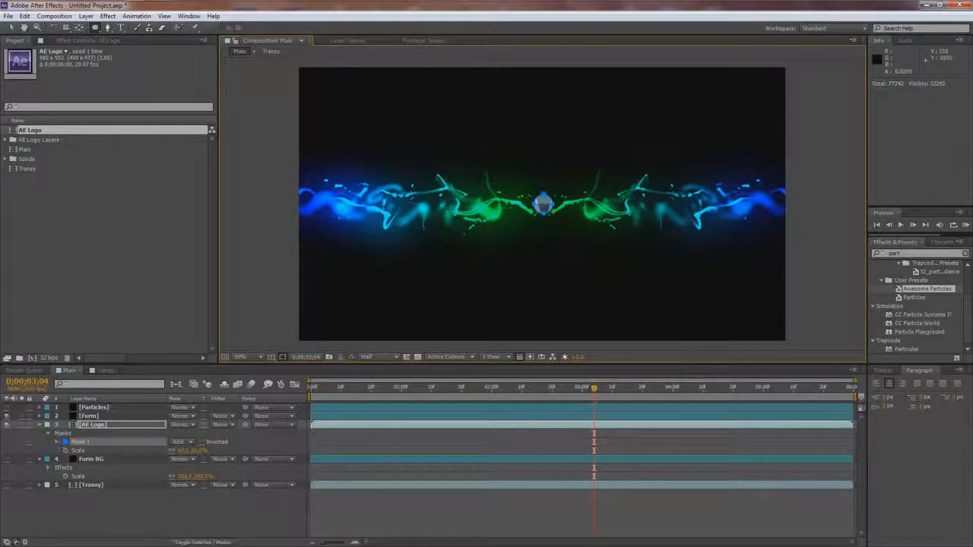
# Add a Mask Path keyframe to the AE Logo mask at 0;00;03;04 and raise its Mask Feather to about 87 pixels.
pyautogui.click(58, 443)
pyautogui.click(96, 450)
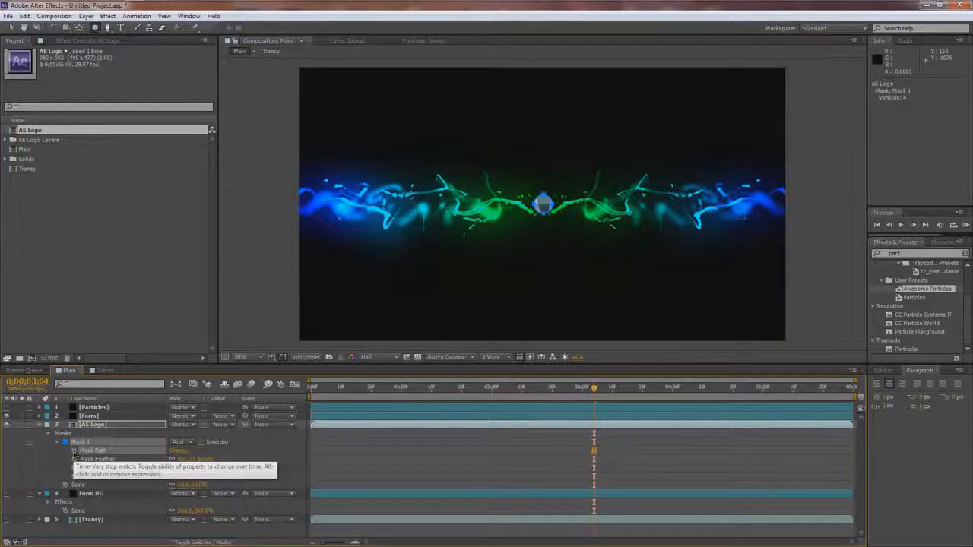
pyautogui.click(74, 451)
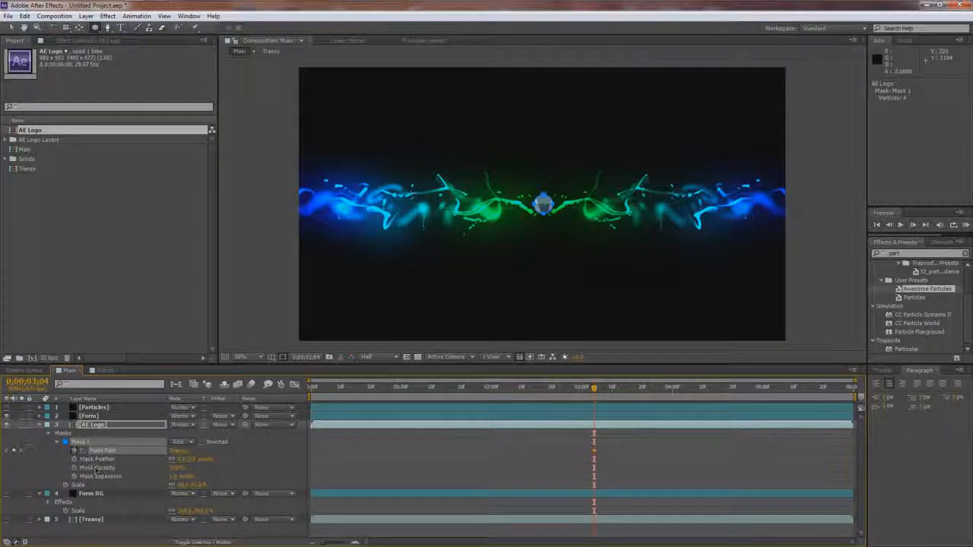
pyautogui.moveTo(181, 460); pyautogui.dragTo(228, 459)
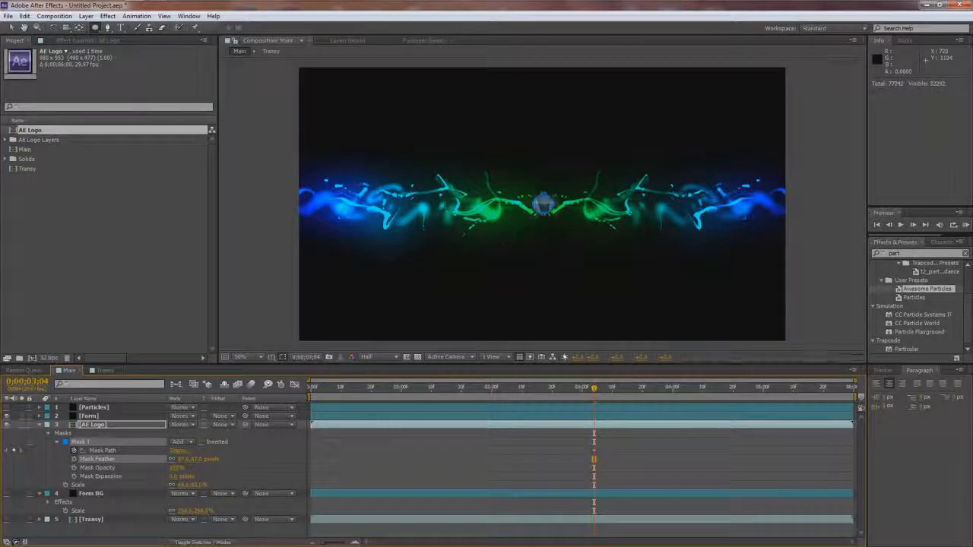
# Set the Mask Feather of the AE Logo mask to 100 pixels.
pyautogui.click(182, 459)
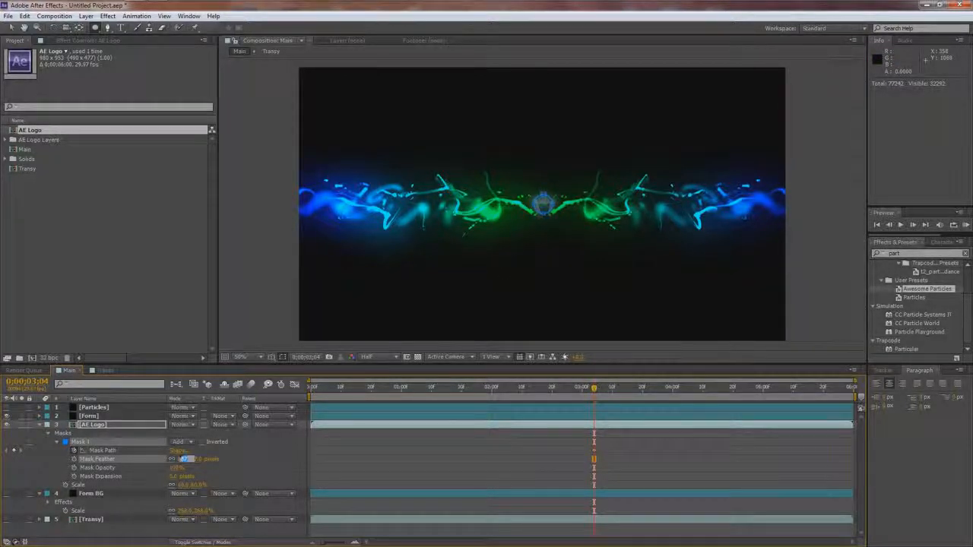
pyautogui.write('100')
pyautogui.press('Return')
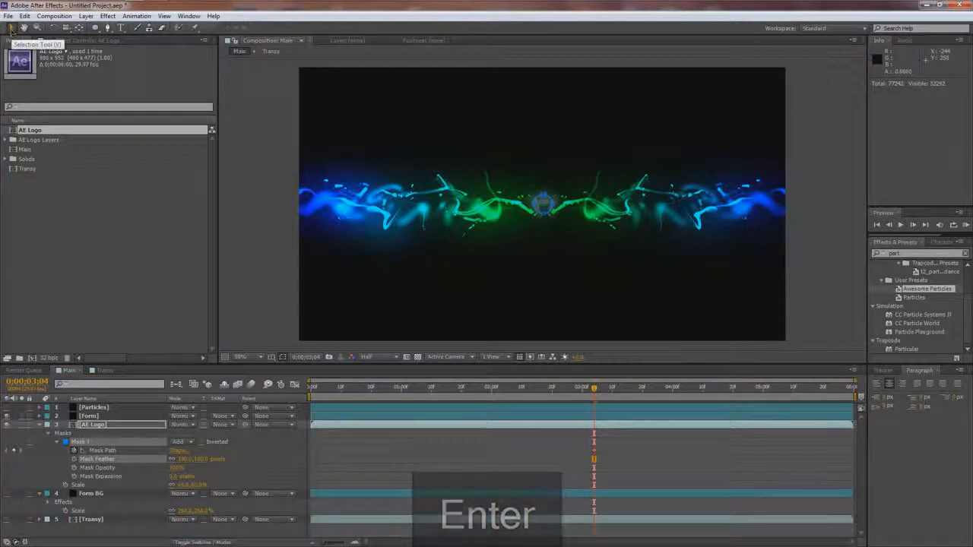
# Scale the AE Logo mask path down to a tiny ellipse at the logo's centre at 0;00;03;04.
pyautogui.click(102, 450)
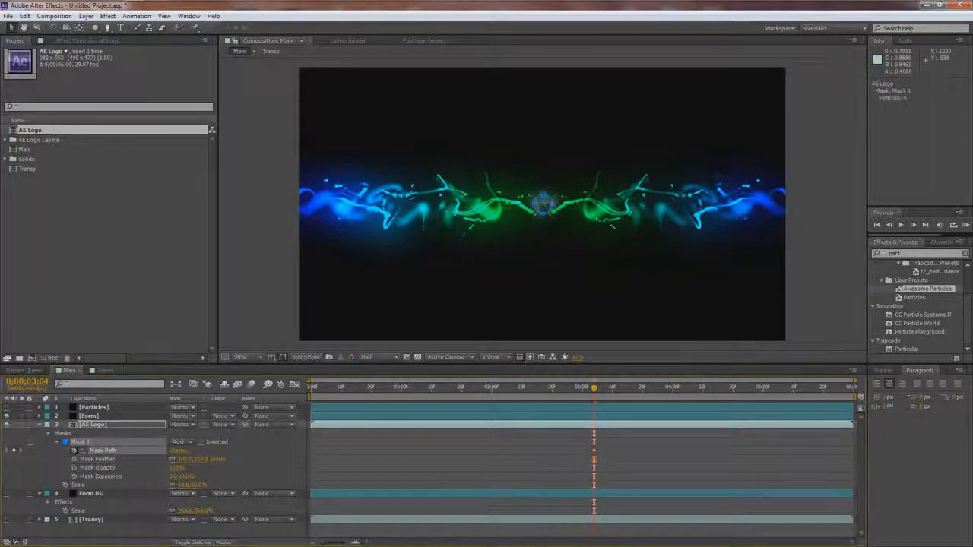
pyautogui.doubleClick(553, 204)
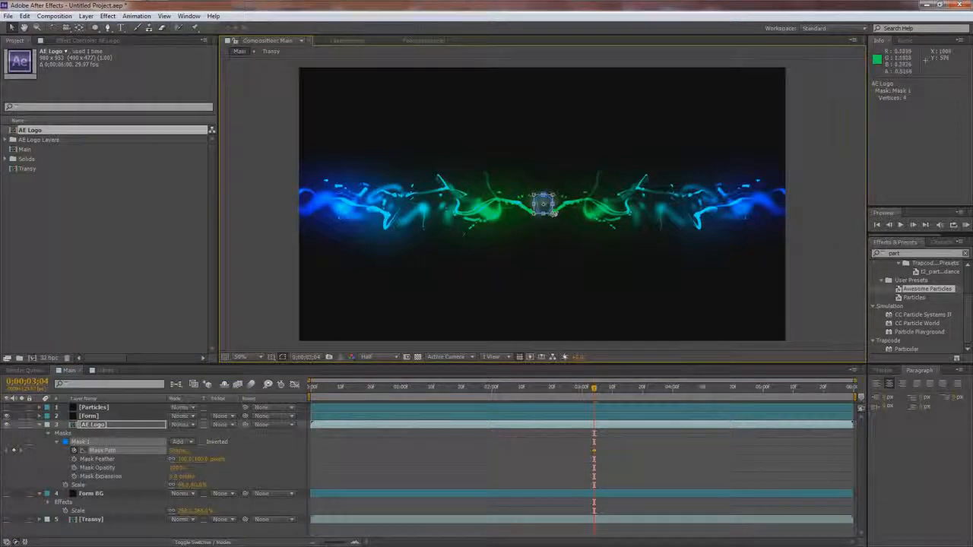
pyautogui.moveTo(552, 214); pyautogui.dragTo(546, 207)
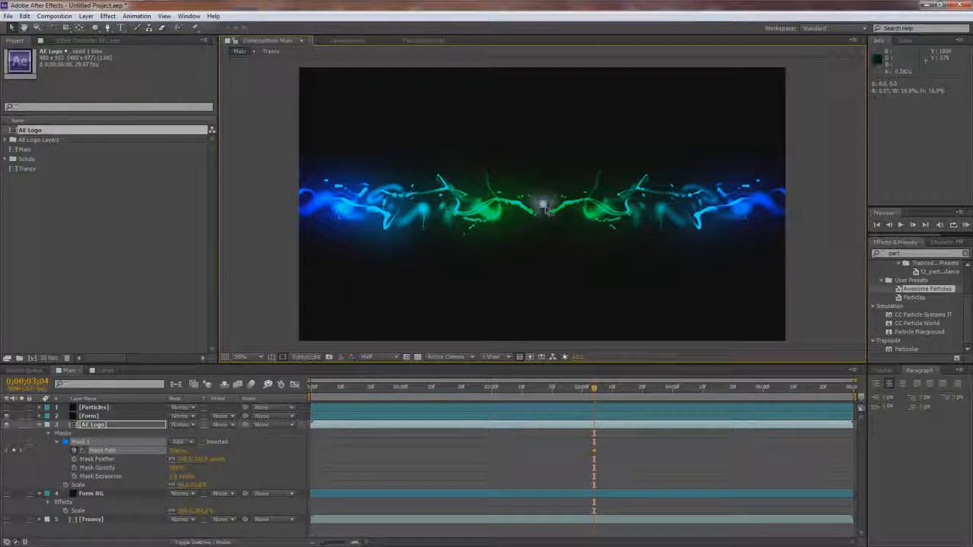
pyautogui.hotkey('ctrl', 'z')
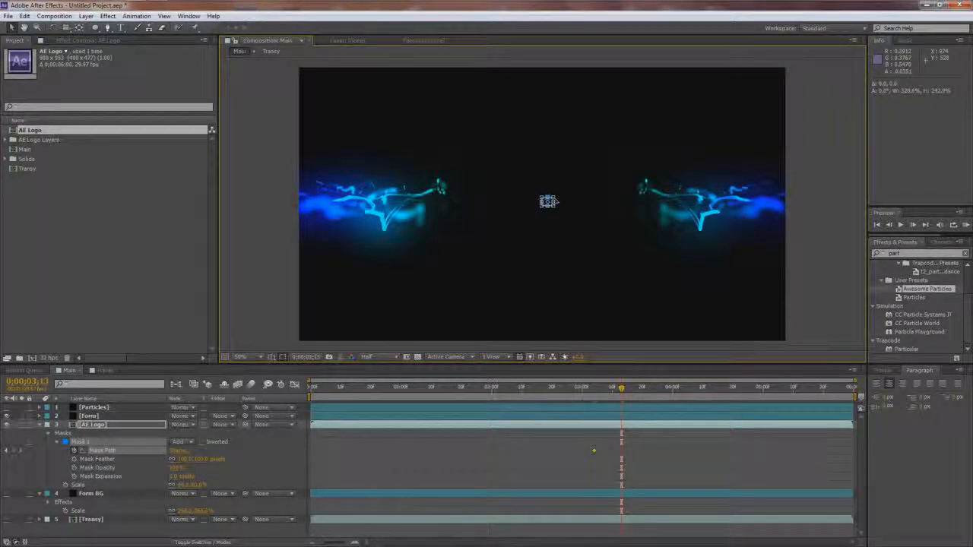
# Enlarge the mask path at 0;00;03;13 into a circle surrounding the whole AE logo and scrub through the reveal.
pyautogui.moveTo(555, 200); pyautogui.dragTo(653, 93)
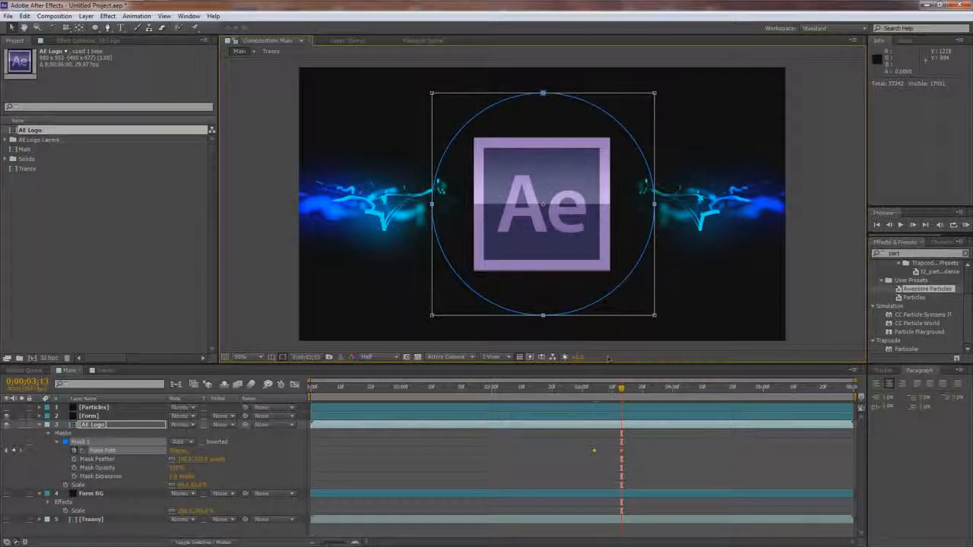
pyautogui.moveTo(621, 389); pyautogui.dragTo(590, 389)
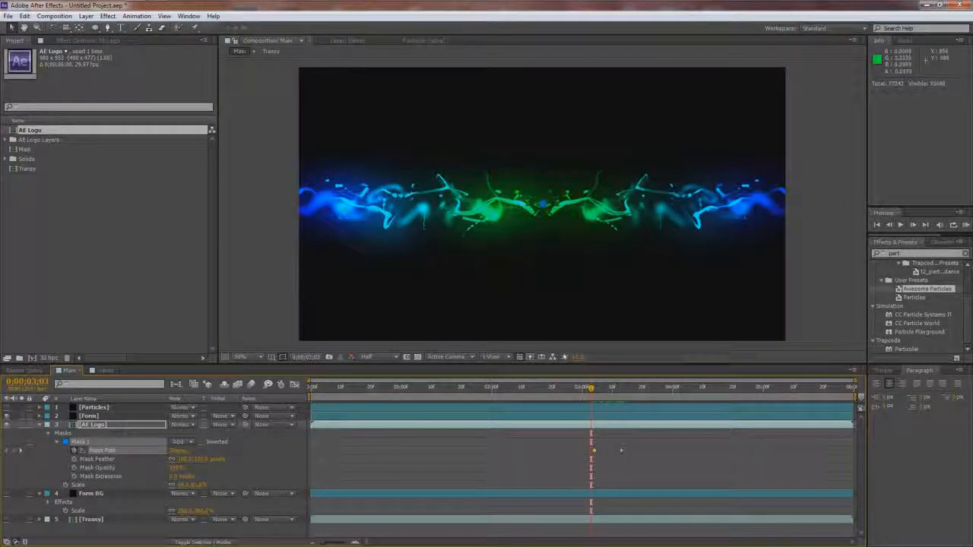
pyautogui.moveTo(591, 389)
pyautogui.mouseDown()
pyautogui.moveTo(612, 393)
pyautogui.moveTo(599, 394)
pyautogui.mouseUp()
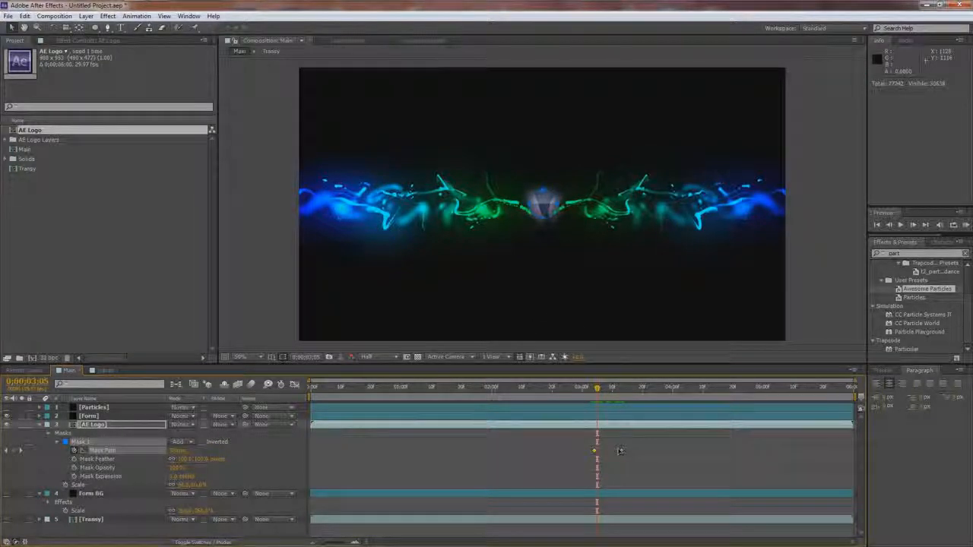
pyautogui.click(92, 426)
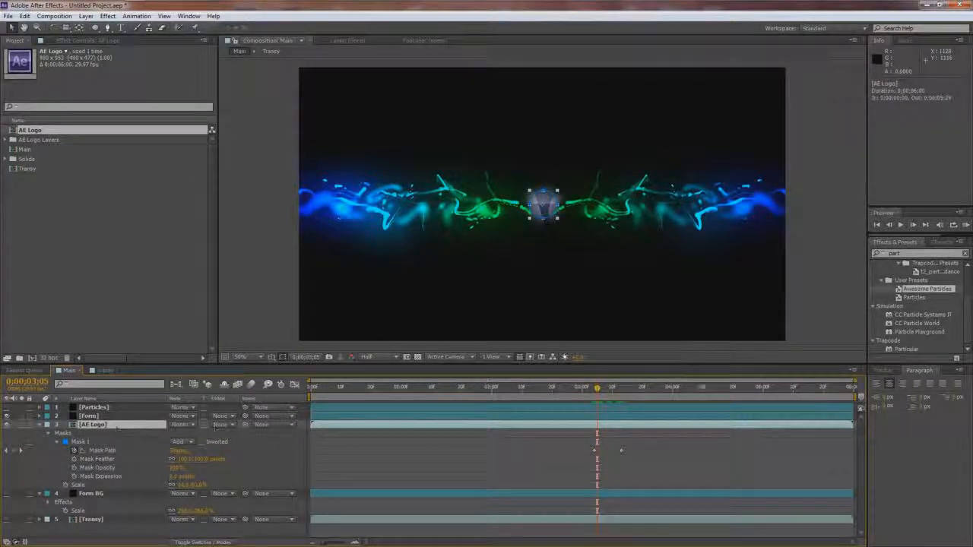
pyautogui.click(621, 452)
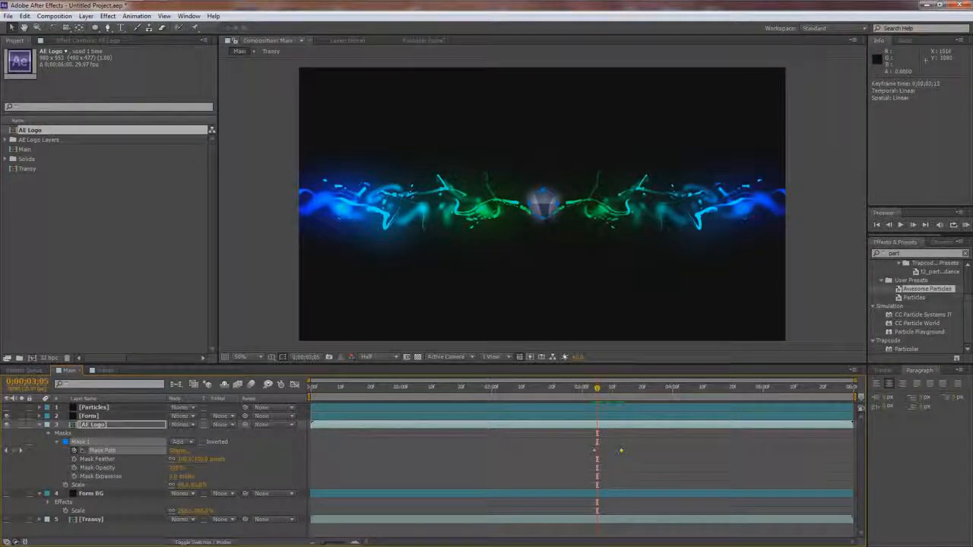
pyautogui.moveTo(597, 389); pyautogui.dragTo(615, 389)
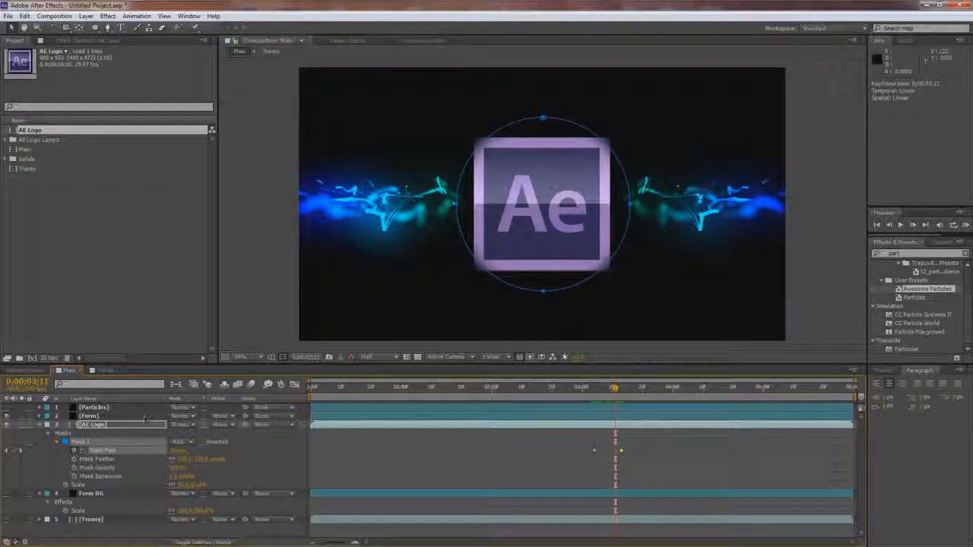
# Find the Fast Blur effect and apply it to the AE Logo layer.
pyautogui.click(118, 425)
pyautogui.click(905, 253)
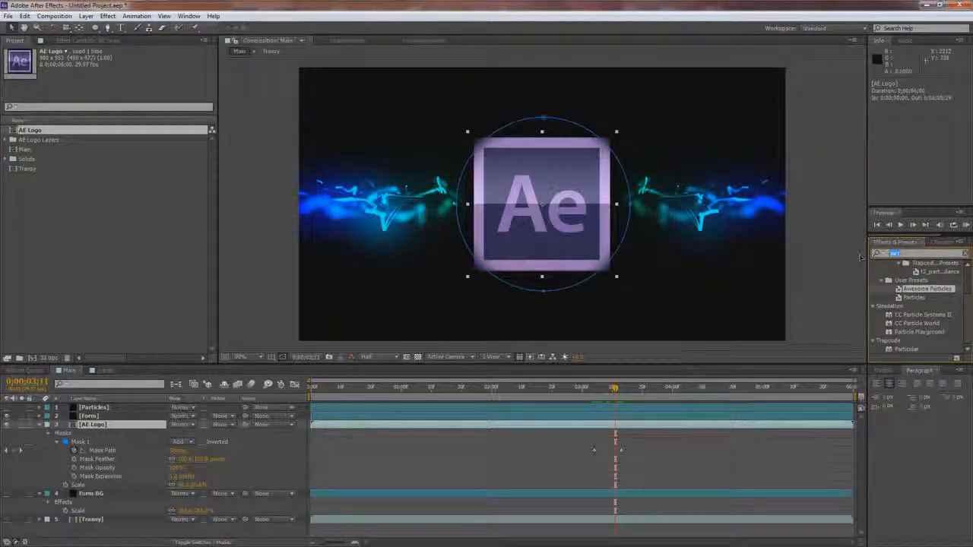
pyautogui.write('blur')
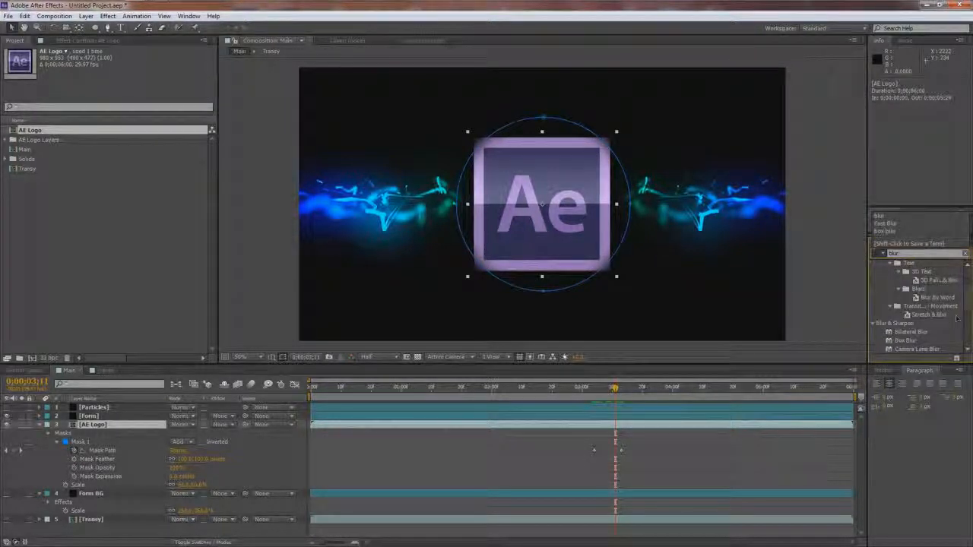
pyautogui.click(958, 319)
pyautogui.scroll(-5, 956, 318)
pyautogui.click(909, 308)
pyautogui.moveTo(909, 308); pyautogui.dragTo(86, 424)
# Animate the Fast Blur Blurriness from 60 at 0;00;03;04 to 0 at 0;00;03;15.
pyautogui.click(123, 78)
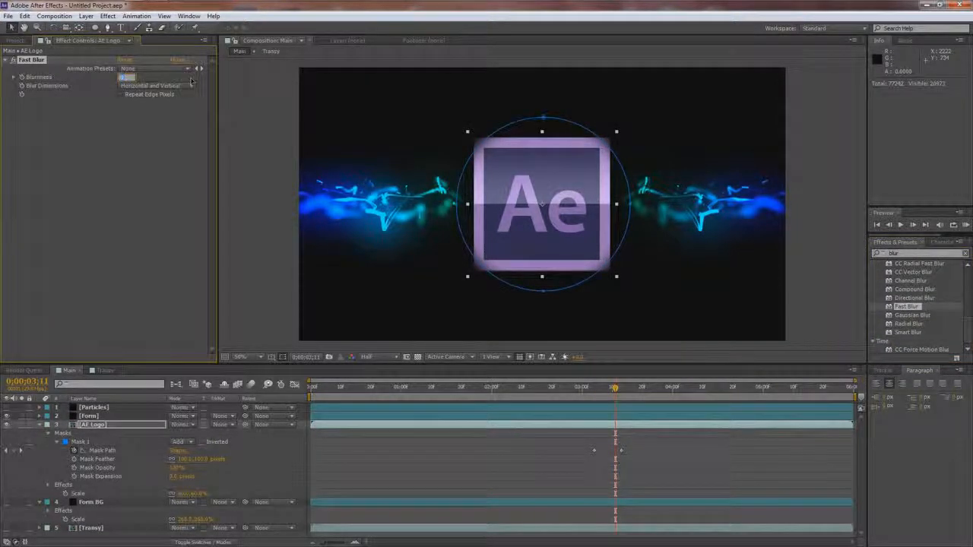
pyautogui.write('6')
pyautogui.press('Return')
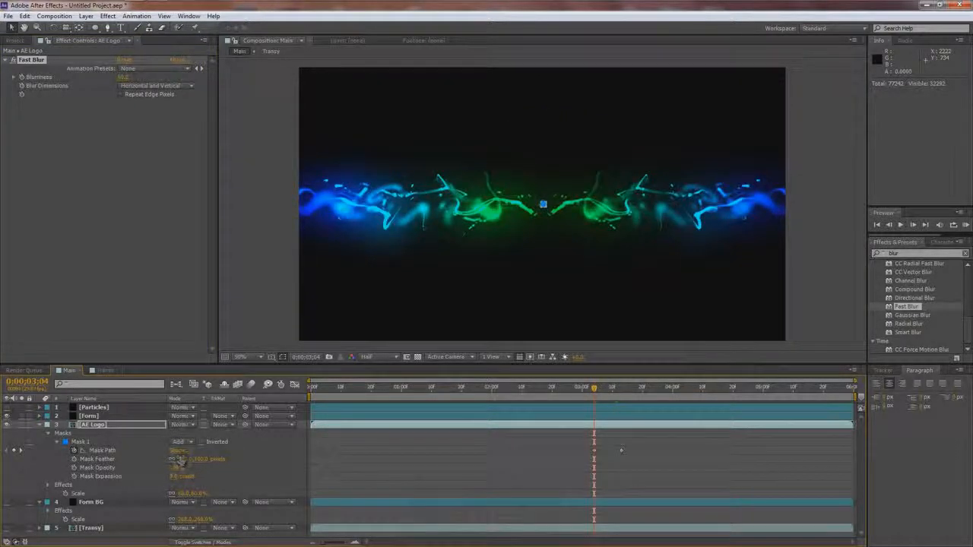
pyautogui.moveTo(595, 388); pyautogui.dragTo(628, 389)
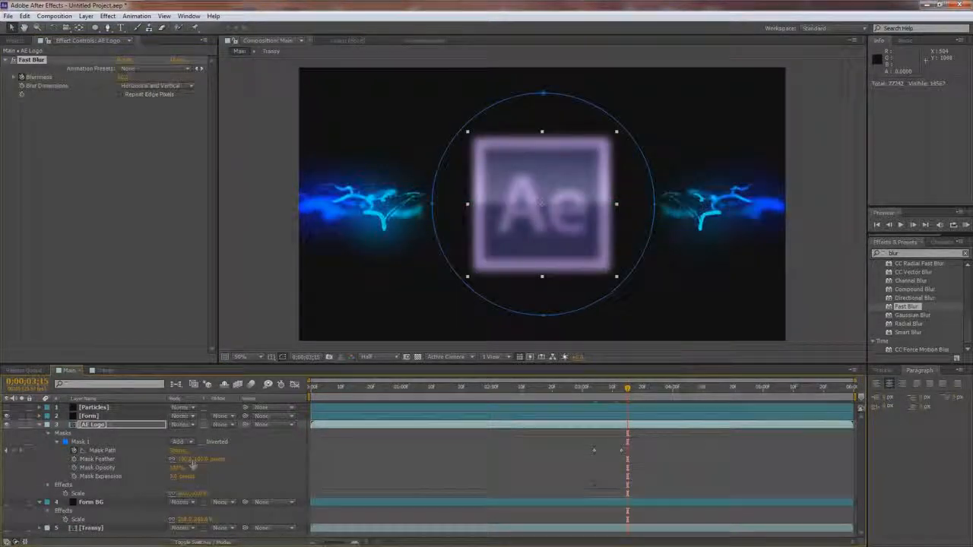
pyautogui.click(124, 78)
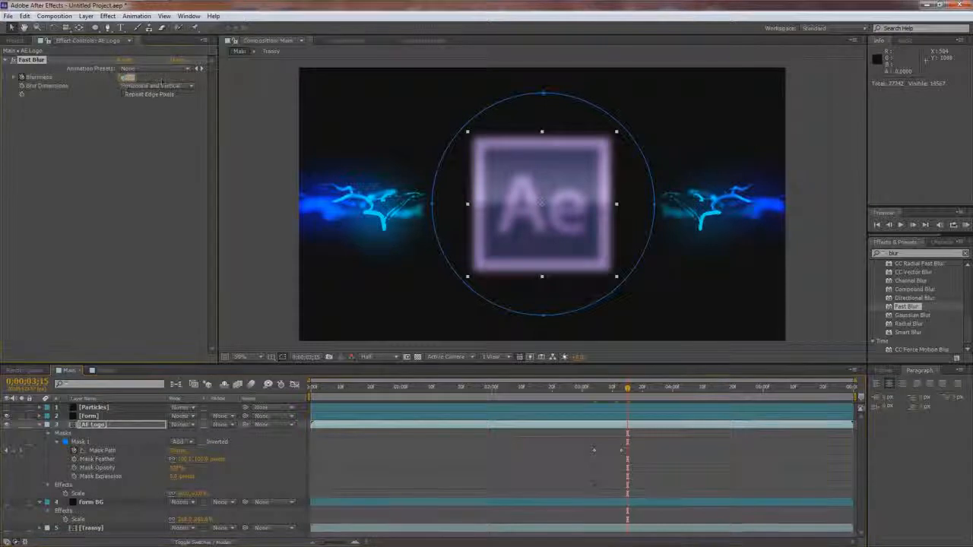
pyautogui.write('0')
pyautogui.press('Return')
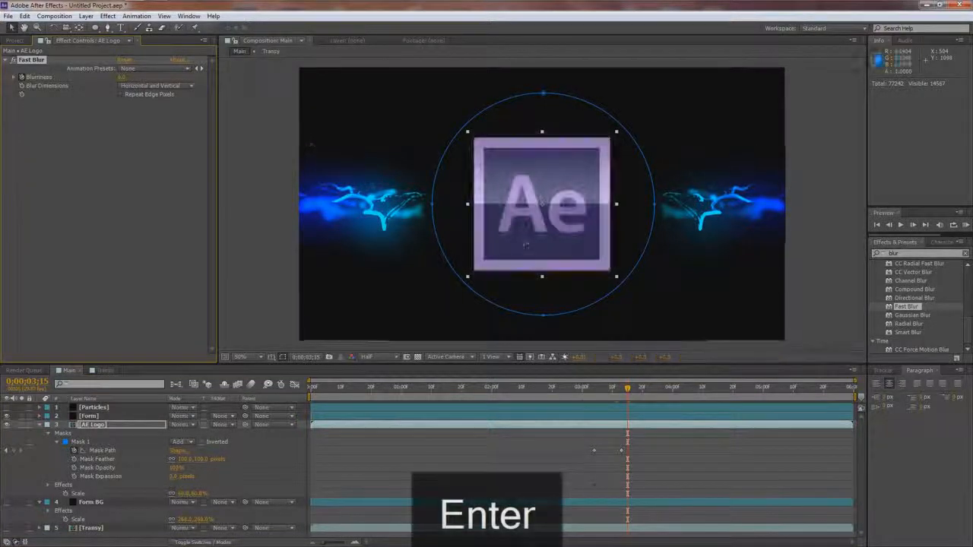
# Find the Turbulent Displace effect and apply it to the AE Logo layer.
pyautogui.click(908, 254)
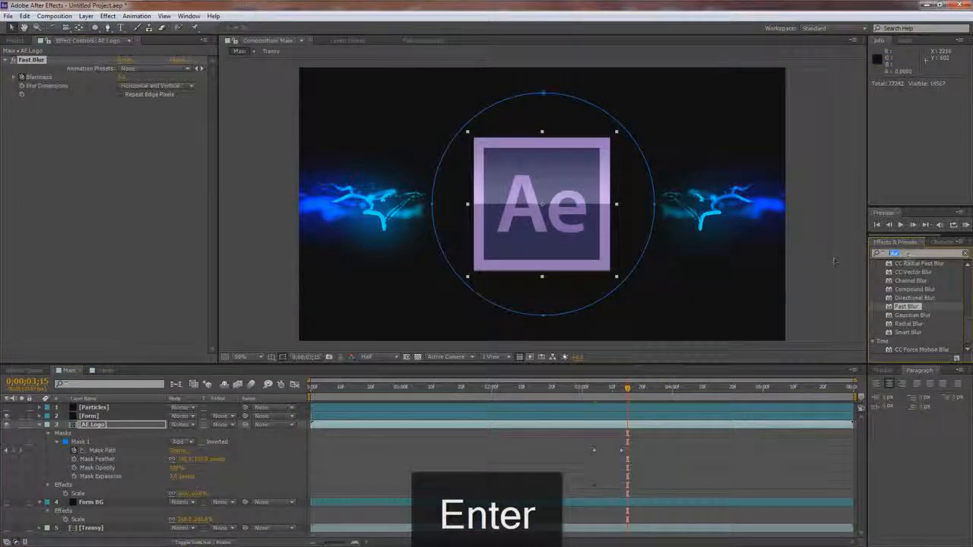
pyautogui.write('turb')
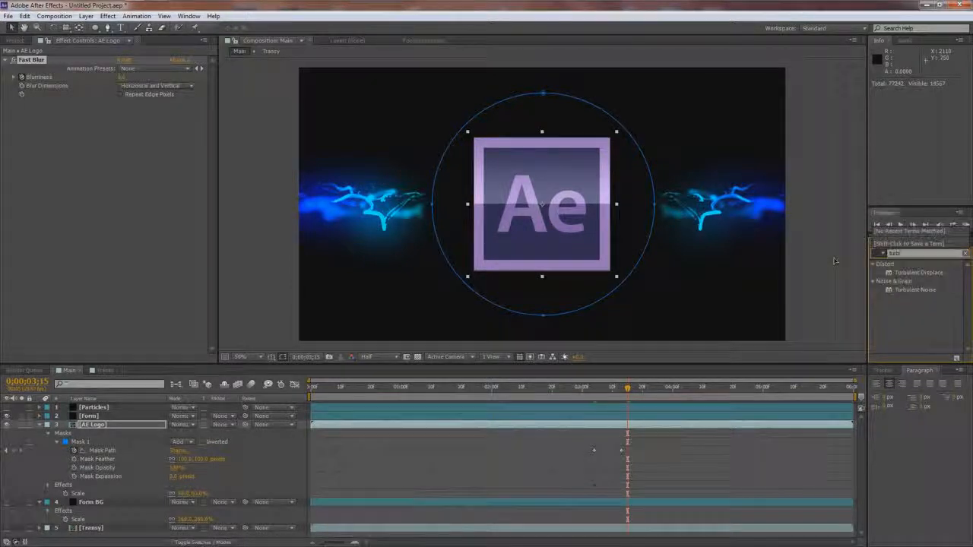
pyautogui.click(909, 273)
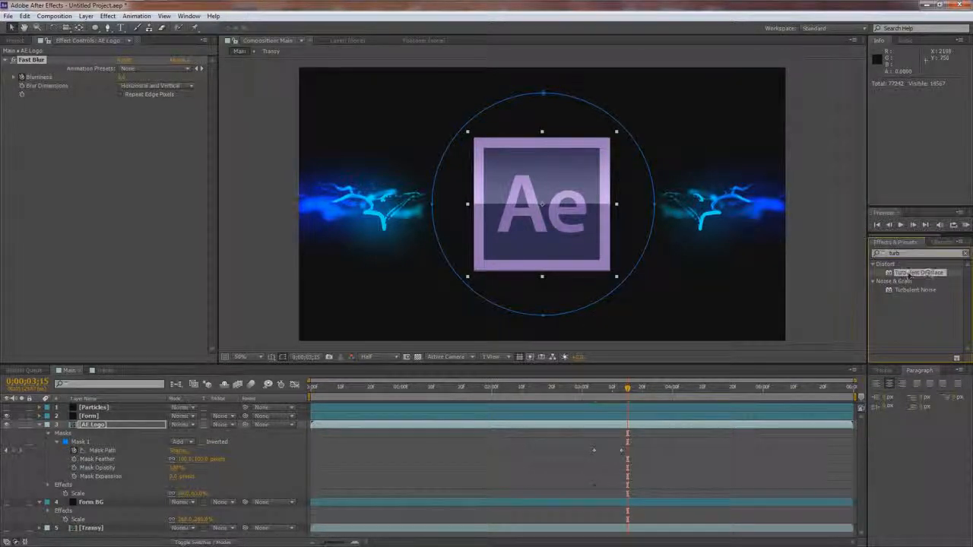
pyautogui.moveTo(916, 275); pyautogui.dragTo(101, 429)
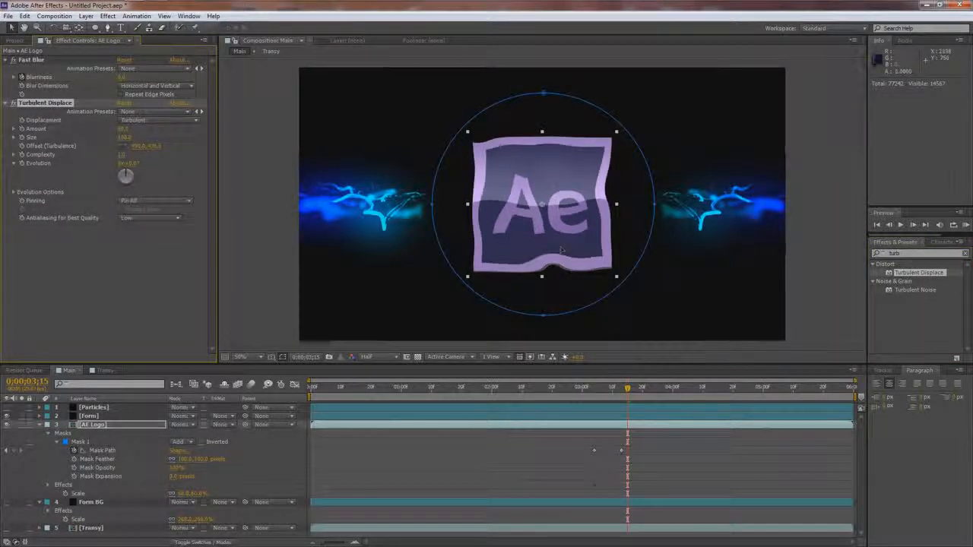
# Keyframe the Turbulent Displace Amount at 0;00;03;04 and set it to 0 at 0;00;03;16.
pyautogui.moveTo(601, 401); pyautogui.dragTo(594, 402)
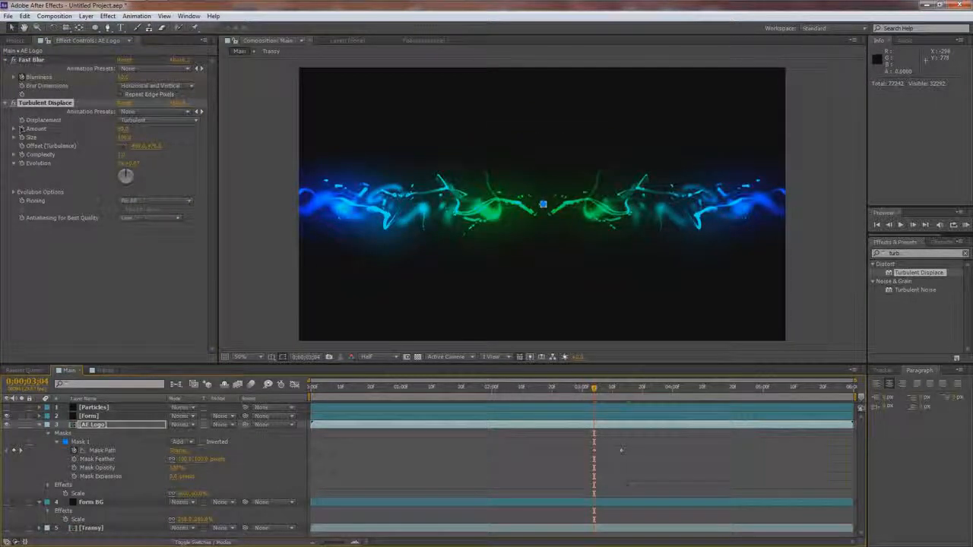
pyautogui.hotkey('shift', 'pagedown')
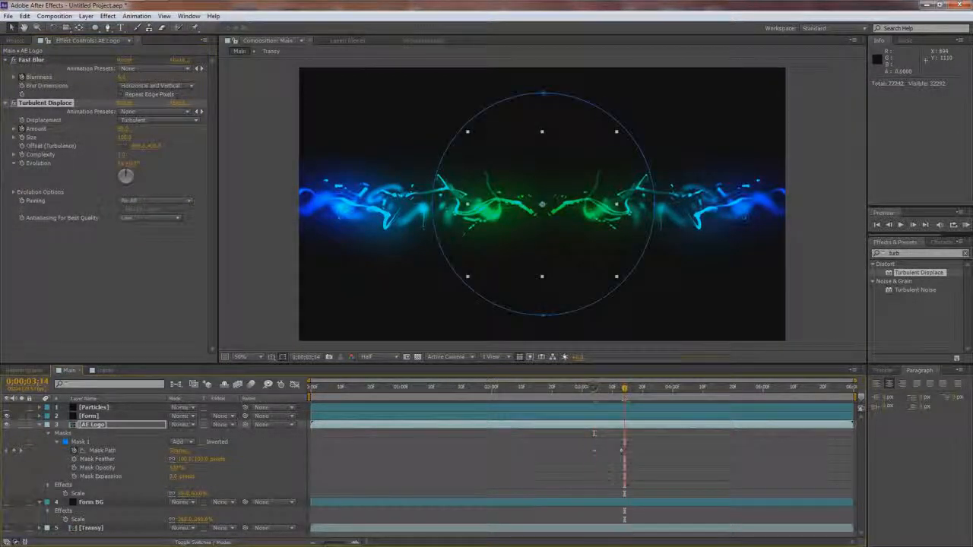
pyautogui.moveTo(626, 391); pyautogui.dragTo(632, 390)
pyautogui.click(124, 129)
pyautogui.write('0')
pyautogui.press('Return')
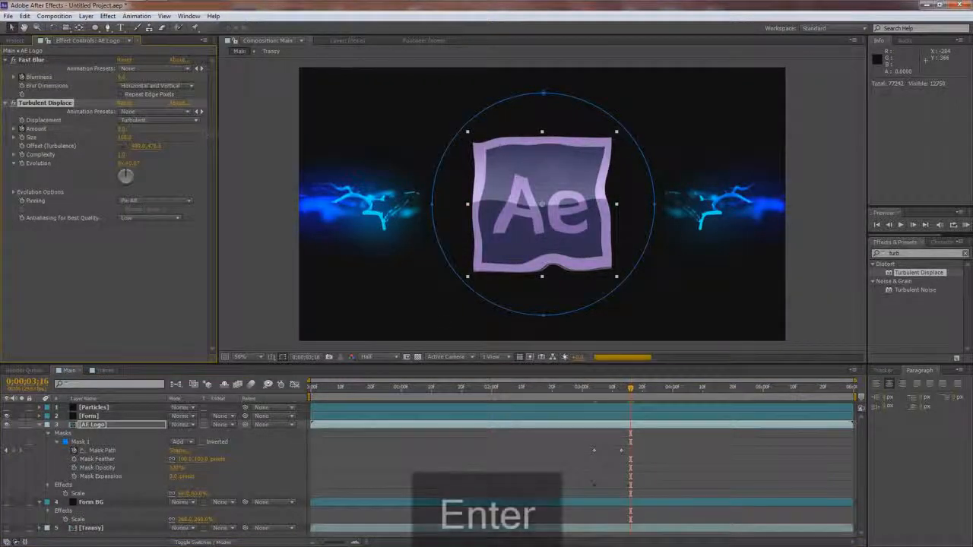
pyautogui.moveTo(630, 388)
pyautogui.mouseDown()
pyautogui.moveTo(613, 389)
pyautogui.moveTo(627, 389)
pyautogui.mouseUp()
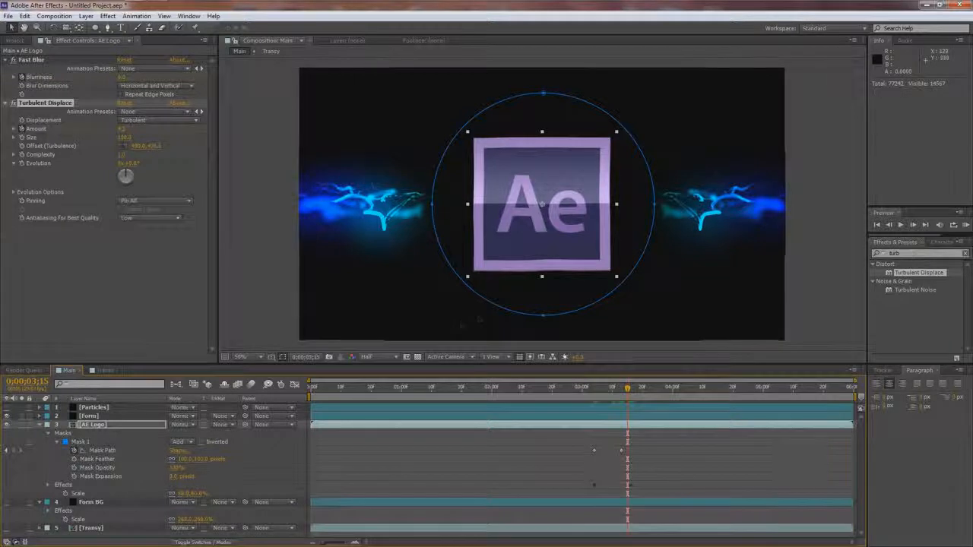
# Keyframe the AE Logo layer's Opacity at 0% and shift that keyframe to 0;00;03;04.
pyautogui.click(98, 425)
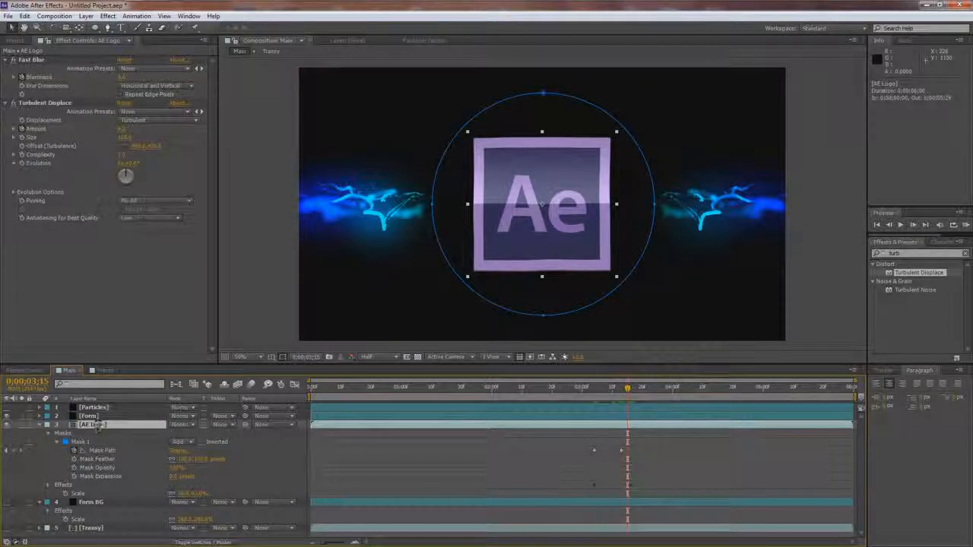
pyautogui.press('t')
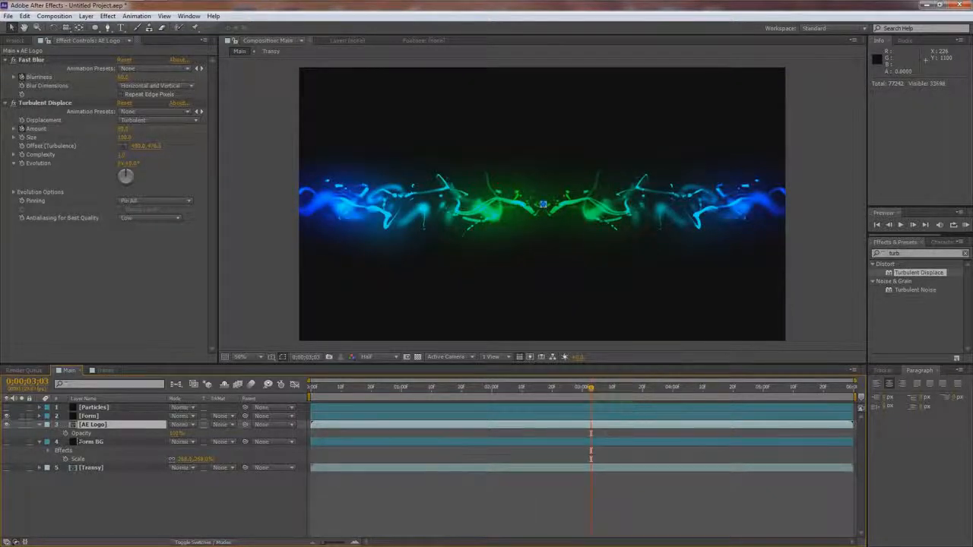
pyautogui.click(66, 434)
pyautogui.click(176, 434)
pyautogui.write('0')
pyautogui.press('Return')
pyautogui.moveTo(591, 387); pyautogui.dragTo(615, 387)
pyautogui.moveTo(591, 433); pyautogui.dragTo(597, 434)
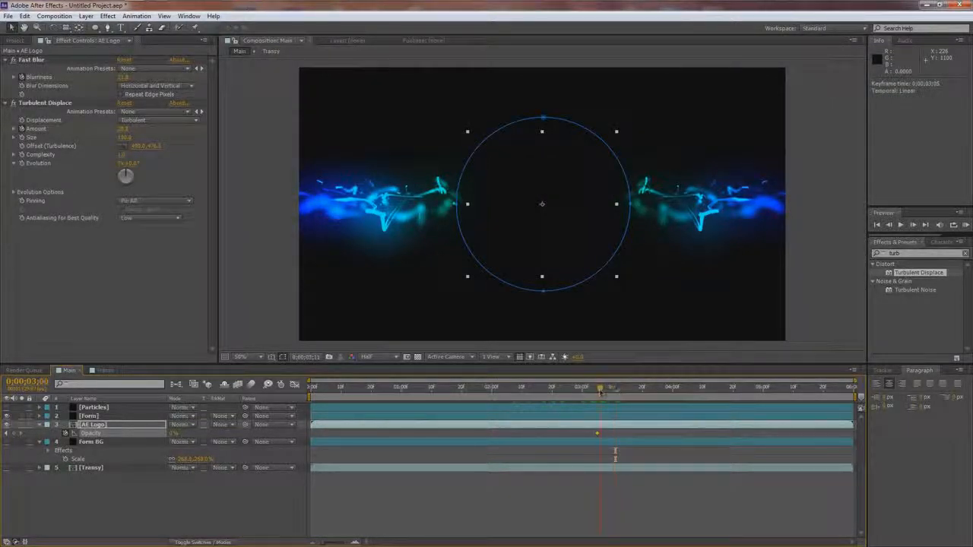
pyautogui.moveTo(600, 393); pyautogui.dragTo(597, 392)
pyautogui.moveTo(598, 434); pyautogui.dragTo(595, 435)
# Raise the AE Logo layer's Opacity to 100% with a second keyframe and move it to about 0;00;03;11.
pyautogui.moveTo(628, 389); pyautogui.dragTo(634, 389)
pyautogui.moveTo(174, 433); pyautogui.dragTo(618, 434)
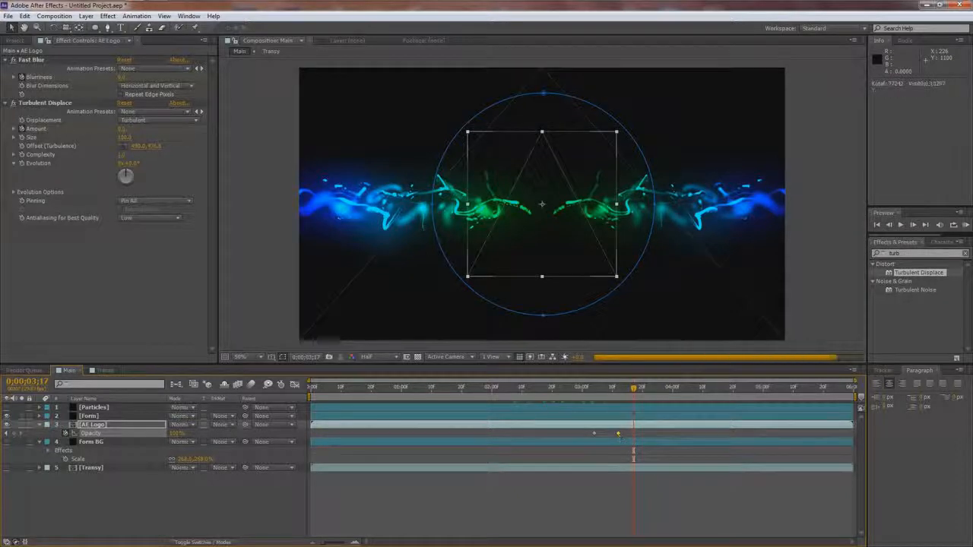
pyautogui.moveTo(634, 389); pyautogui.dragTo(618, 389)
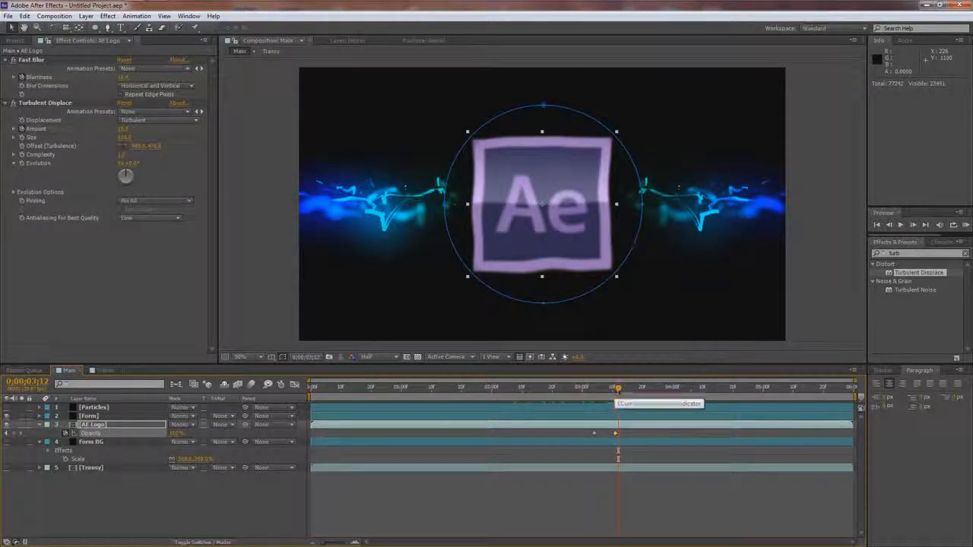
# Start the work area at about 0;00;03;00 and run a RAM preview of the logo reveal.
pyautogui.moveTo(311, 390); pyautogui.dragTo(590, 392)
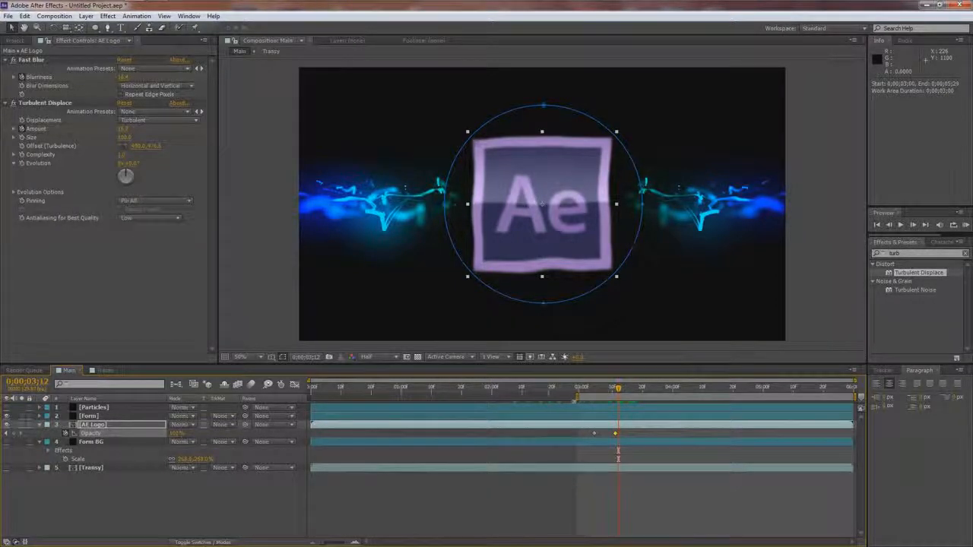
pyautogui.press('0')
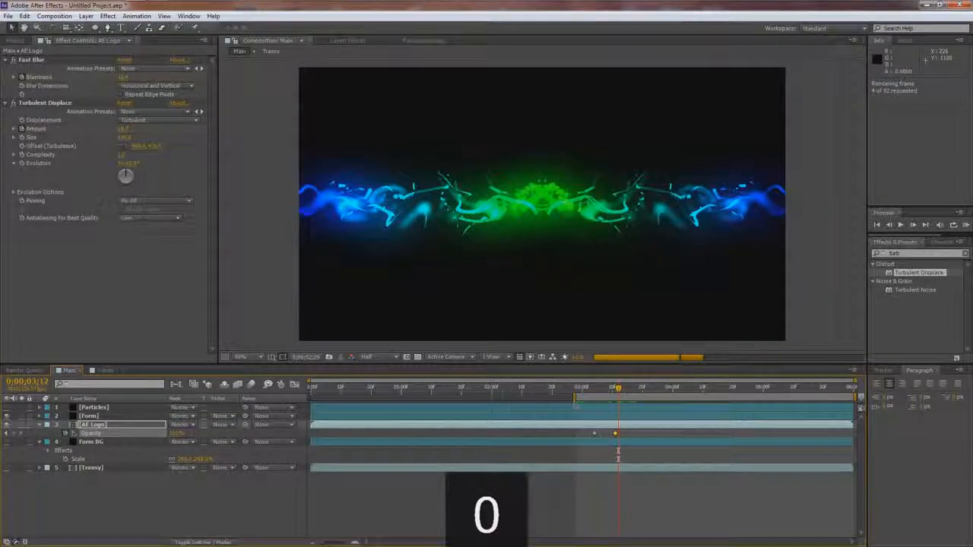
pyautogui.press('0')
pyautogui.press('0')
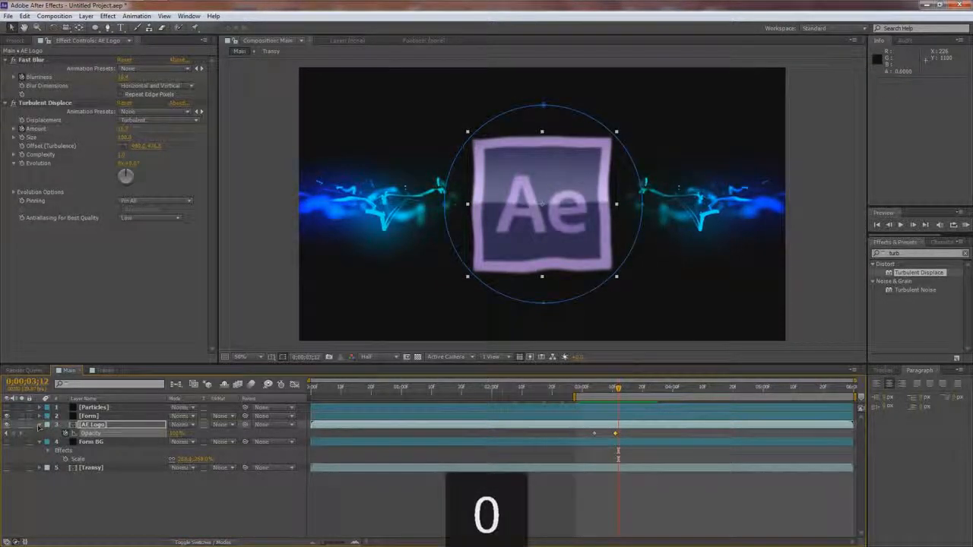
# Expand the AE Logo layer's Fast Blur, Turbulent Displace and Mask 1 properties to expose their keyframes.
pyautogui.click(39, 424)
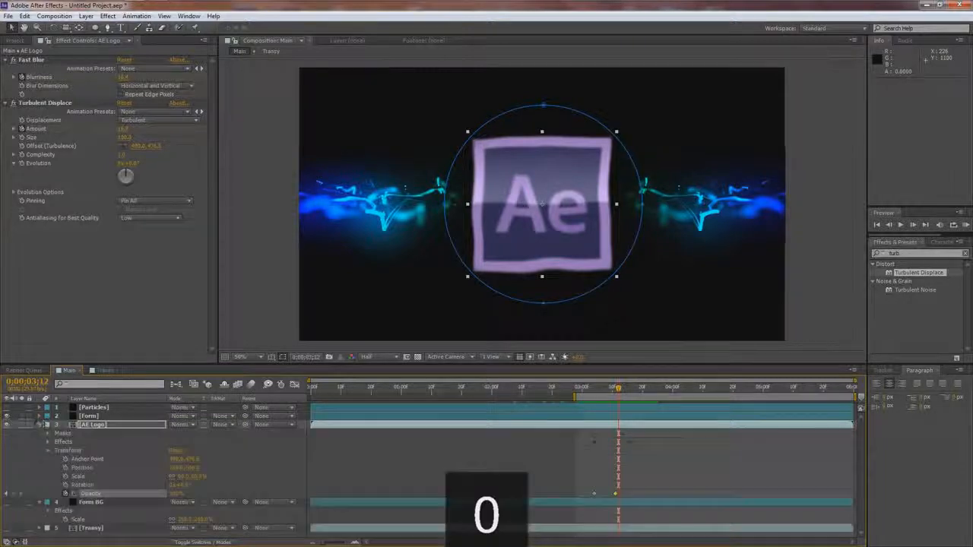
pyautogui.click(47, 442)
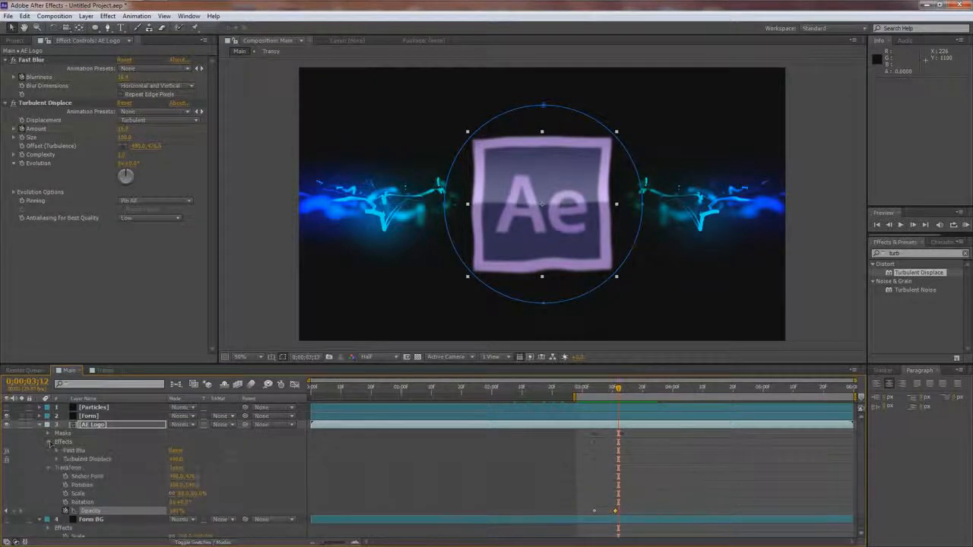
pyautogui.click(57, 451)
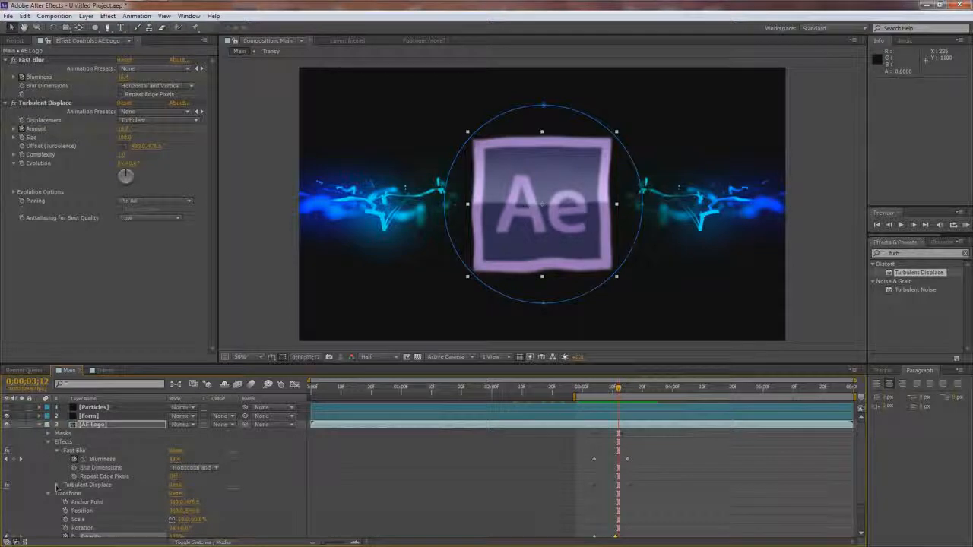
pyautogui.click(57, 485)
pyautogui.scroll(3, 114, 454)
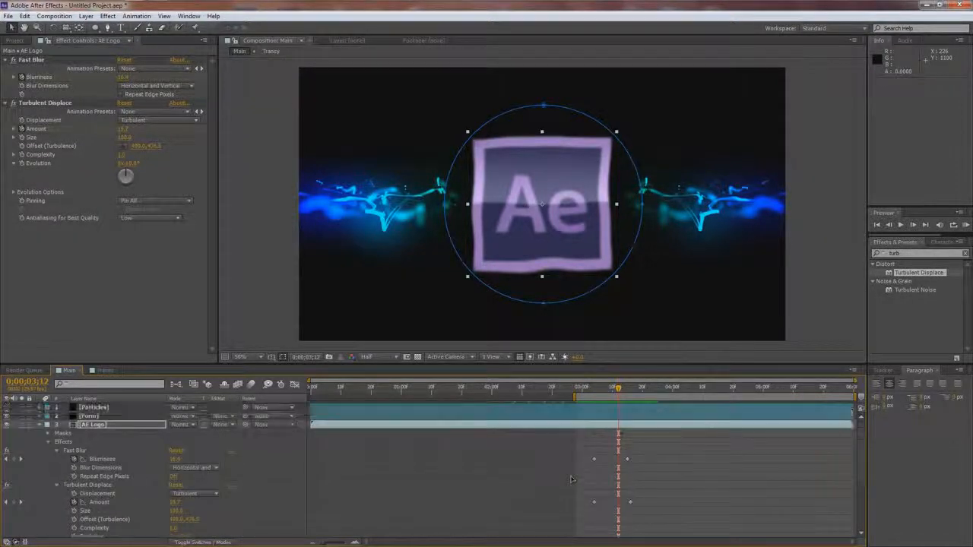
pyautogui.click(49, 435)
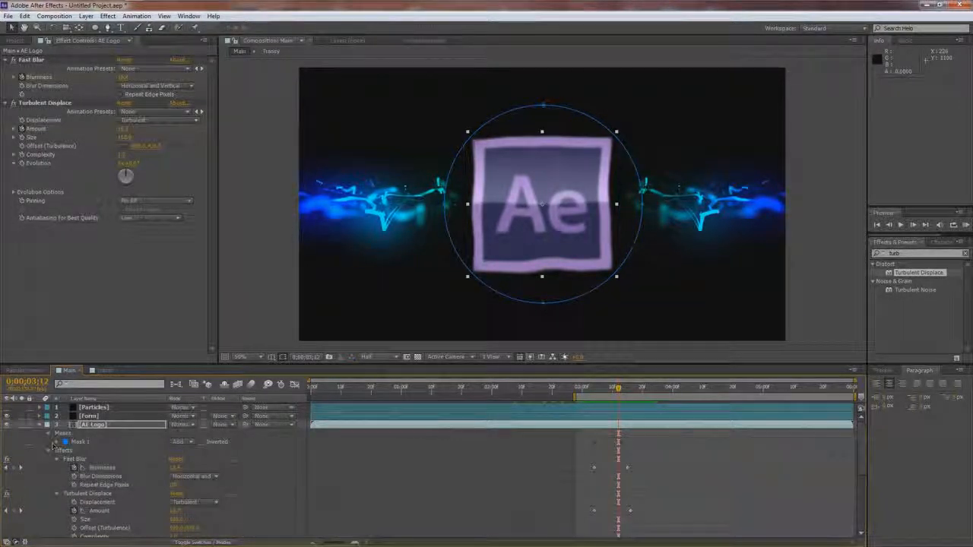
pyautogui.click(57, 443)
# Retime the AE Logo's Mask Path keyframes so the last one sits at about 0;00;03;13.
pyautogui.moveTo(619, 389); pyautogui.dragTo(596, 391)
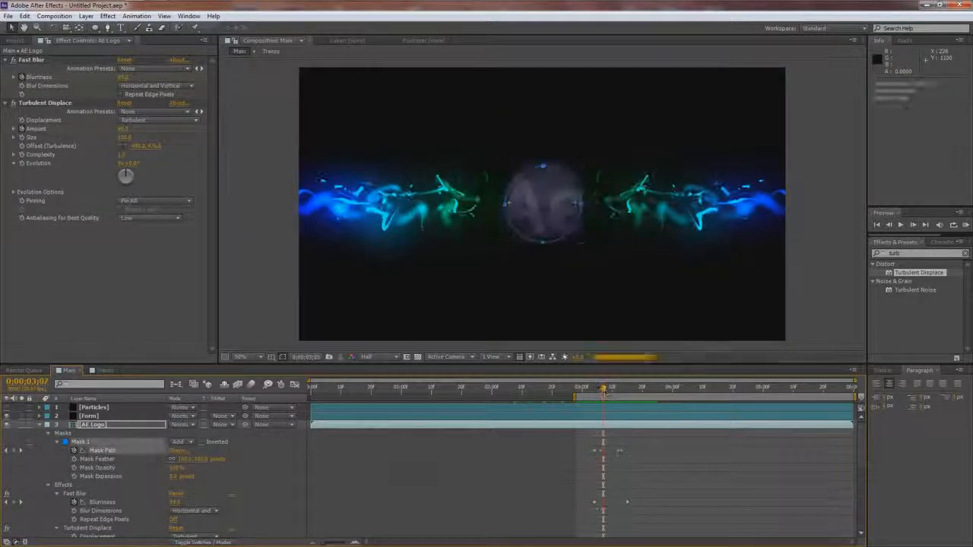
pyautogui.moveTo(604, 390); pyautogui.dragTo(597, 390)
pyautogui.moveTo(619, 451); pyautogui.dragTo(630, 454)
pyautogui.moveTo(598, 389)
pyautogui.mouseDown()
pyautogui.moveTo(625, 389)
pyautogui.moveTo(616, 390)
pyautogui.mouseUp()
pyautogui.moveTo(630, 452); pyautogui.dragTo(621, 454)
pyautogui.moveTo(615, 389); pyautogui.dragTo(637, 389)
# Move the last Fast Blur Blurriness keyframe to 0;00;03;18 and the last Turbulent Displace Amount keyframe to about 0;00;03;20.
pyautogui.moveTo(628, 502); pyautogui.dragTo(637, 502)
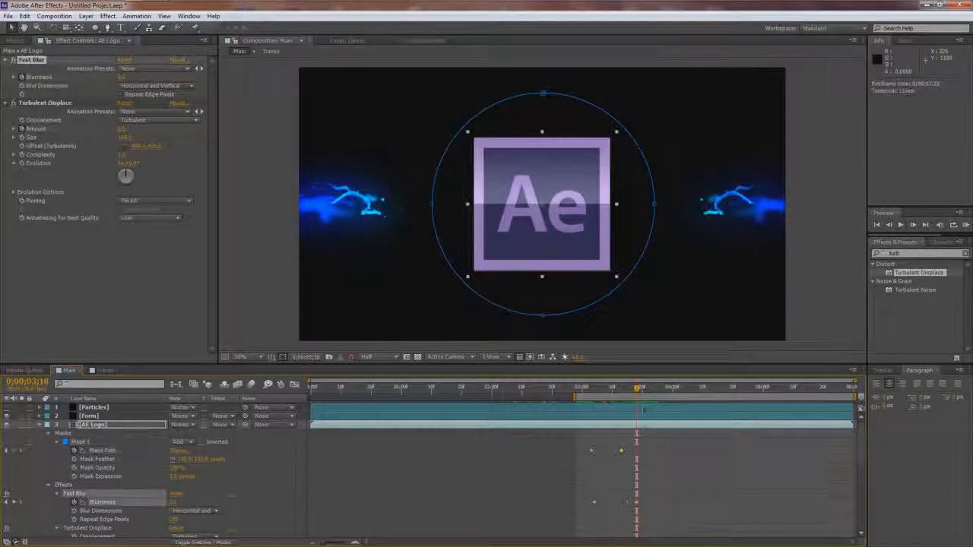
pyautogui.scroll(-4, 636, 494)
pyautogui.moveTo(630, 453); pyautogui.dragTo(643, 453)
pyautogui.moveTo(636, 410); pyautogui.dragTo(640, 410)
pyautogui.moveTo(660, 468); pyautogui.dragTo(634, 406)
pyautogui.rightClick(638, 410)
pyautogui.moveTo(688, 525)
pyautogui.click(795, 460)
# Shift the AE Logo's last Opacity keyframe to about 0;00;03;13 and RAM preview the retimed reveal.
pyautogui.scroll(-5, 622, 487)
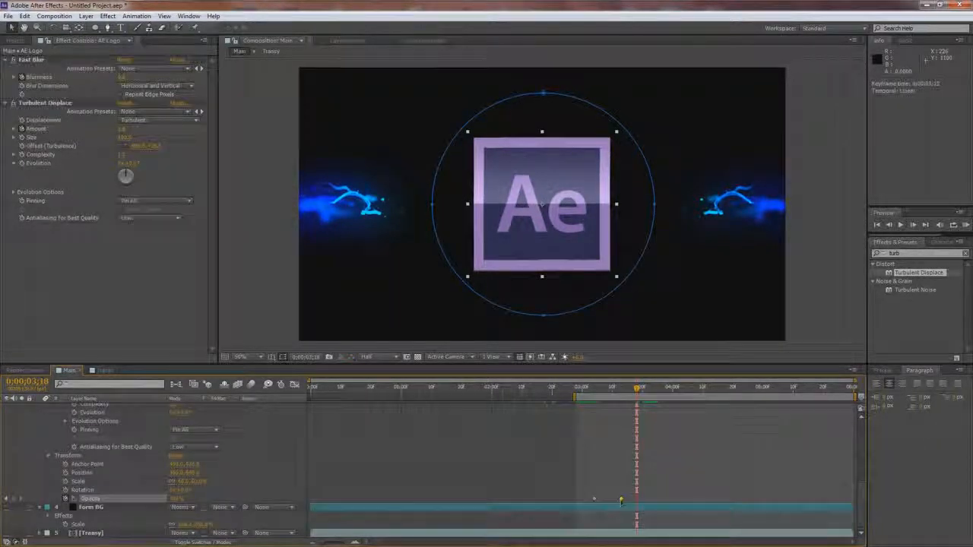
pyautogui.press('KP_0')
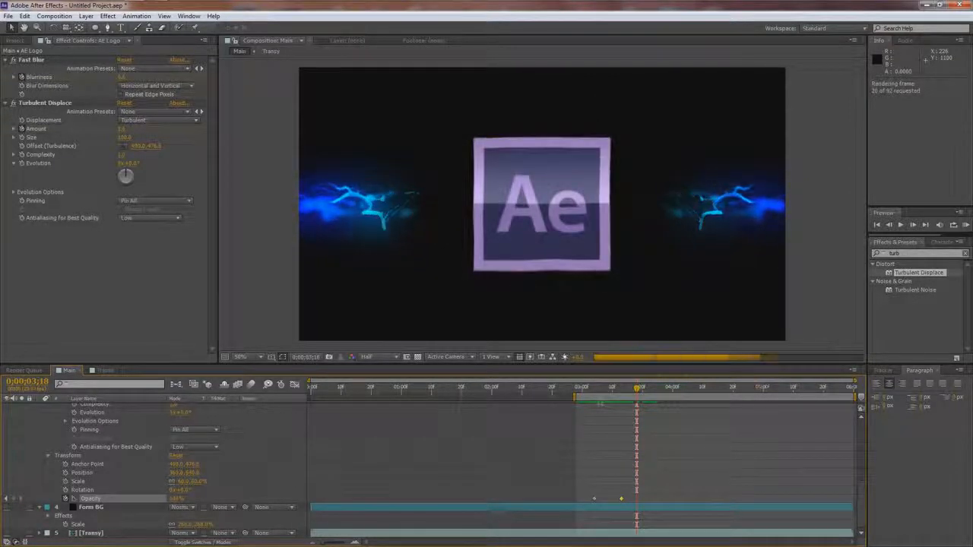
pyautogui.press('KP_0')
pyautogui.press('KP_0')
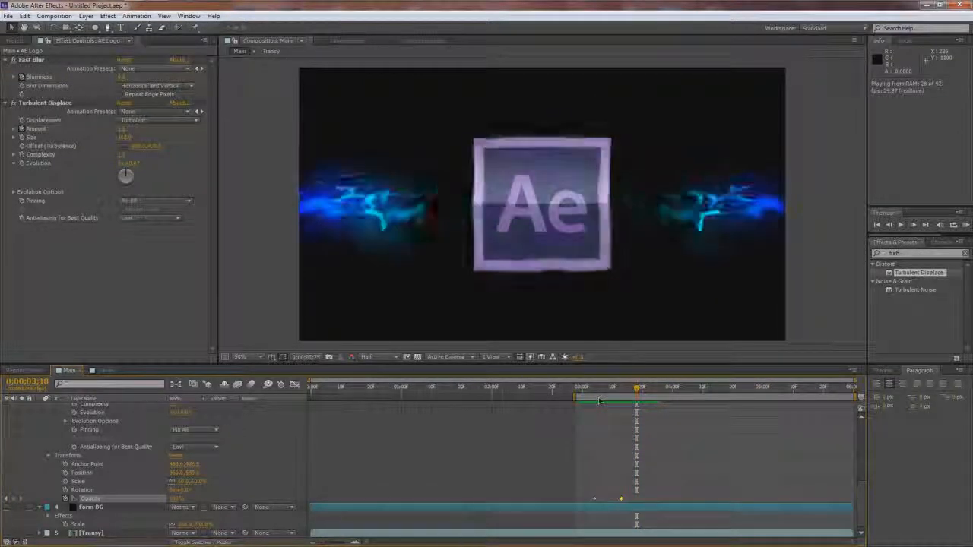
pyautogui.press('KP_0')
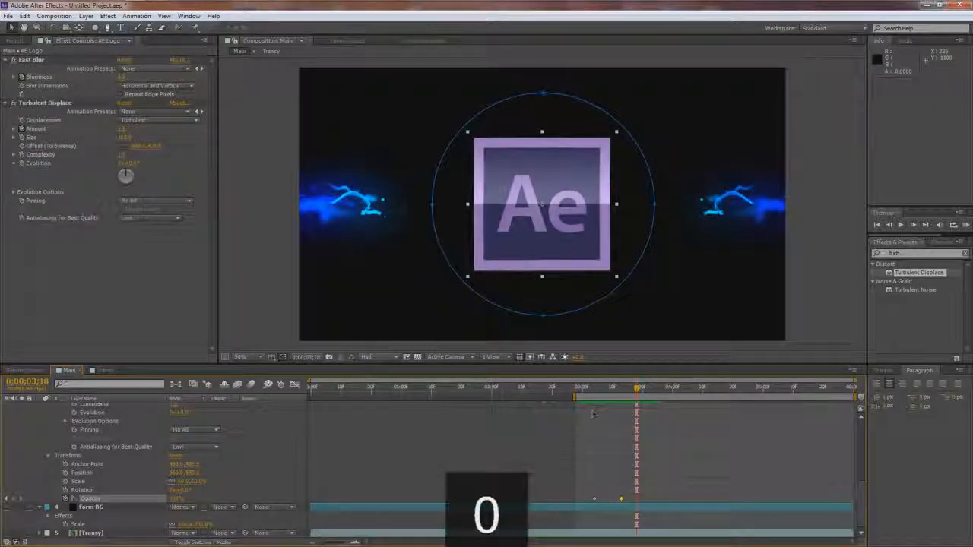
# Return the current time to 0;00;02;28 and collapse the AE Logo and Form BG layer properties.
pyautogui.moveTo(637, 389); pyautogui.dragTo(577, 389)
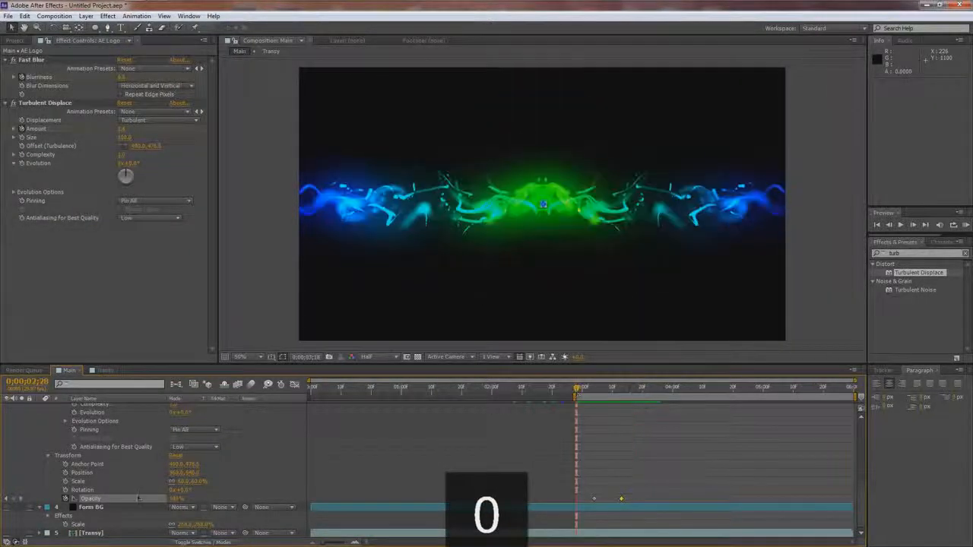
pyautogui.scroll(6, 100, 484)
pyautogui.click(36, 413)
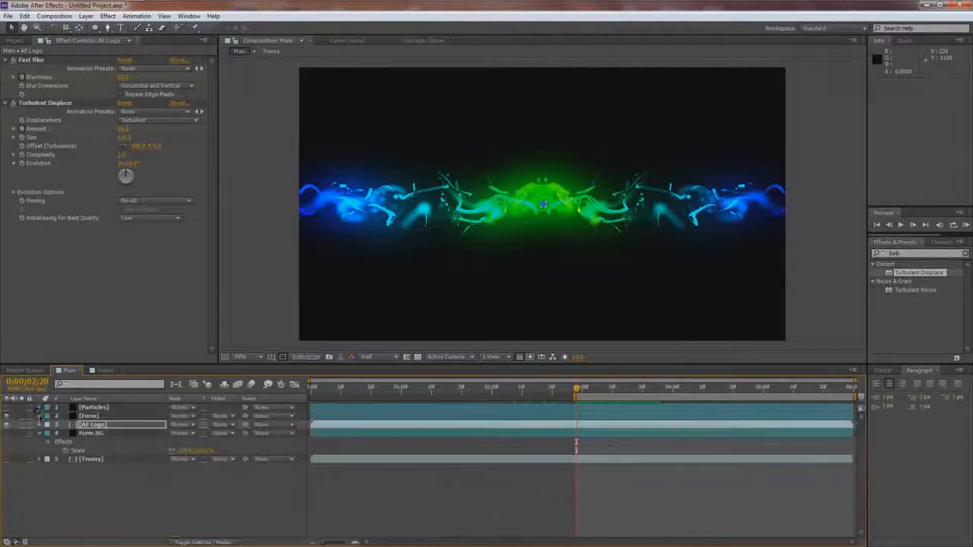
pyautogui.click(39, 434)
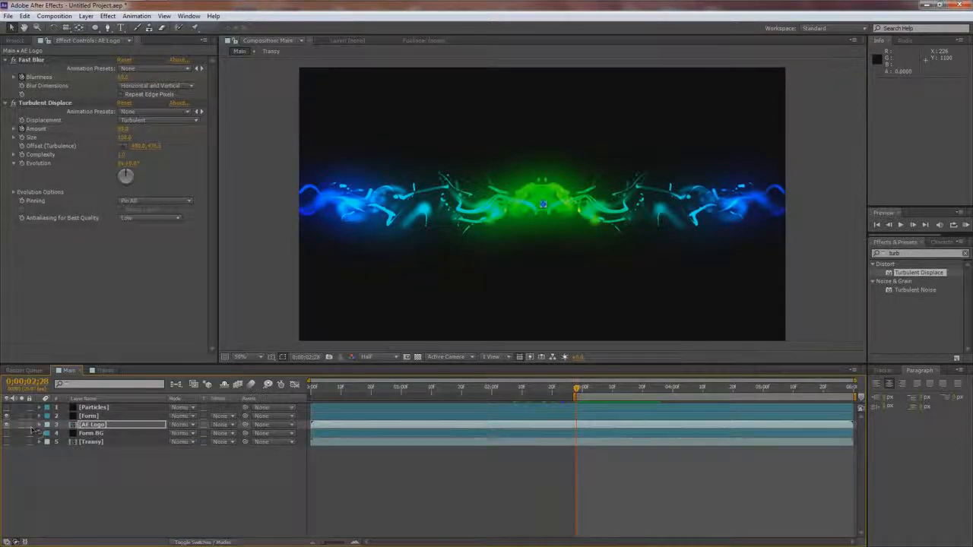
# Duplicate the AE Logo layer and rename the lower copy AE Logo BG.
pyautogui.click(95, 425)
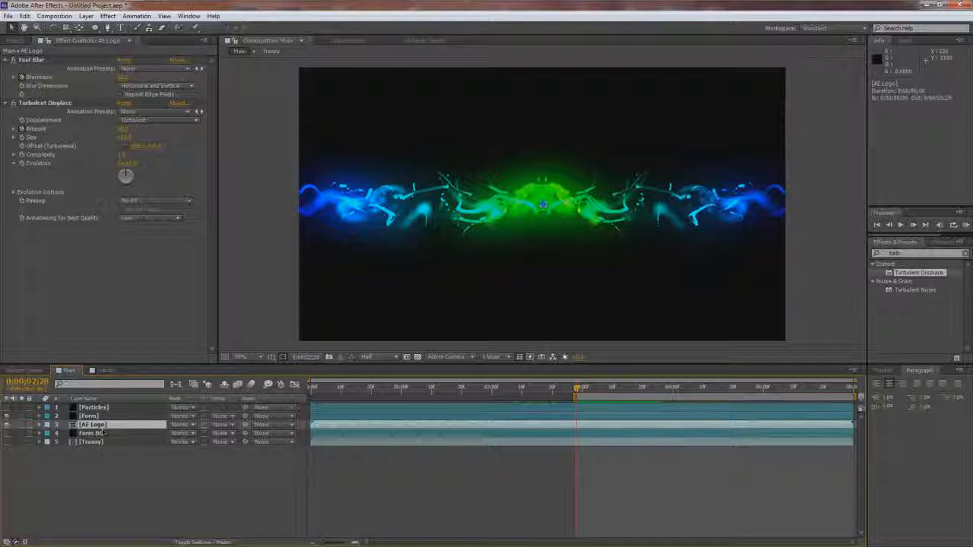
pyautogui.hotkey('ctrl', 'd')
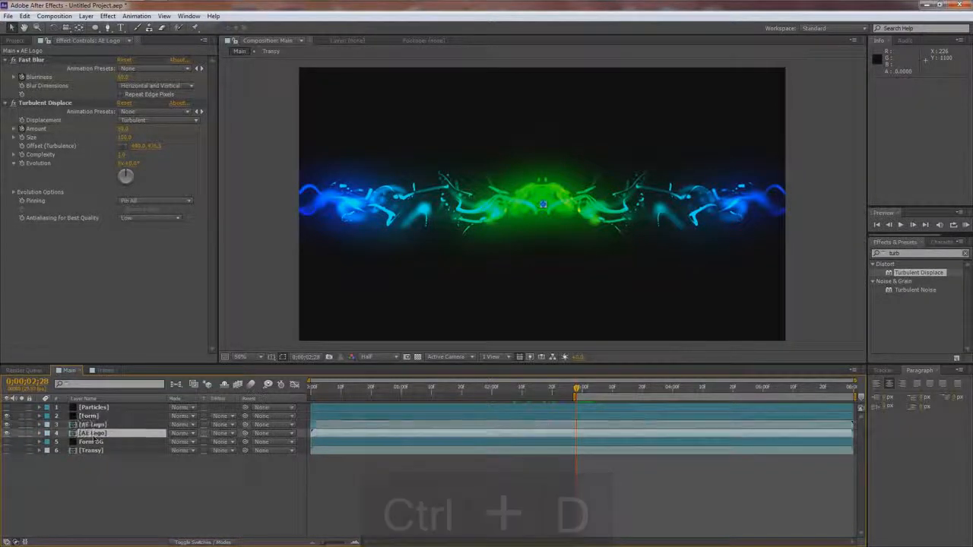
pyautogui.press('Return')
pyautogui.press('Right')
pyautogui.write('B')
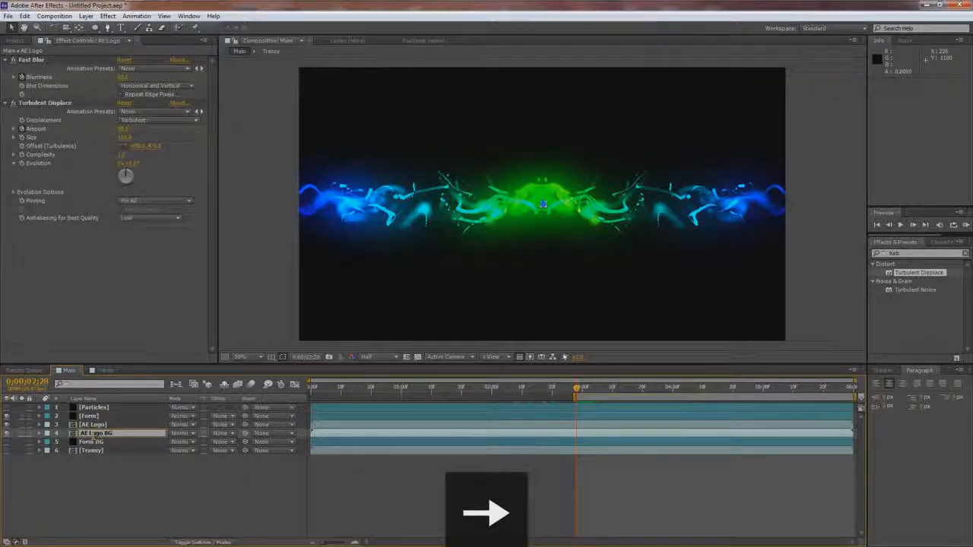
pyautogui.write('G')
pyautogui.press('Return')
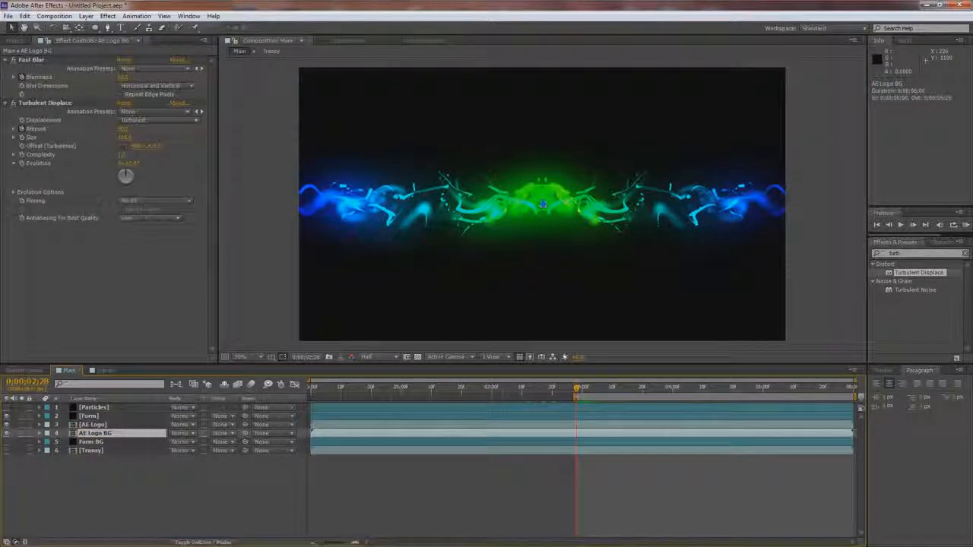
# At 0;00;04;07, enlarge the AE Logo BG layer's Scale to about 364% so the logo overfills the frame.
pyautogui.moveTo(582, 389); pyautogui.dragTo(695, 388)
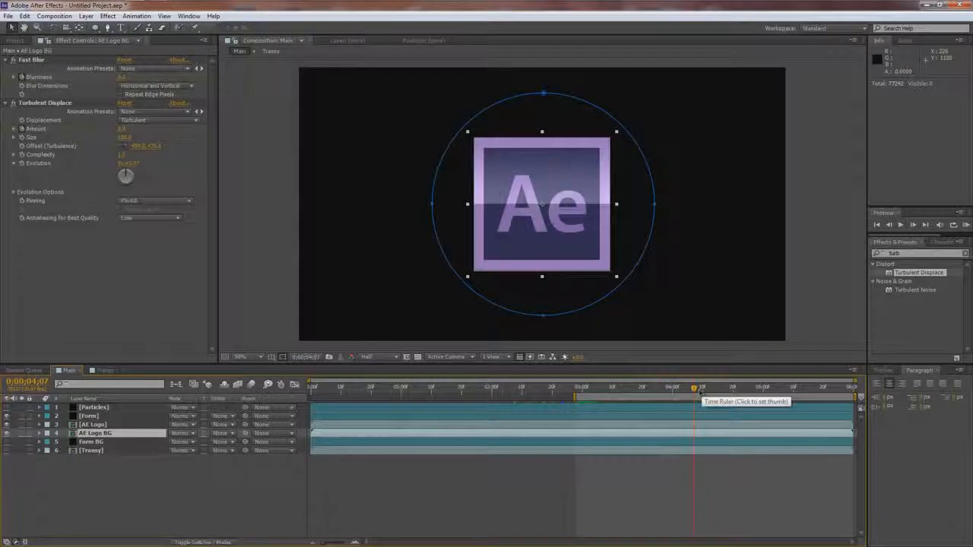
pyautogui.press('s')
pyautogui.moveTo(184, 441); pyautogui.dragTo(251, 444)
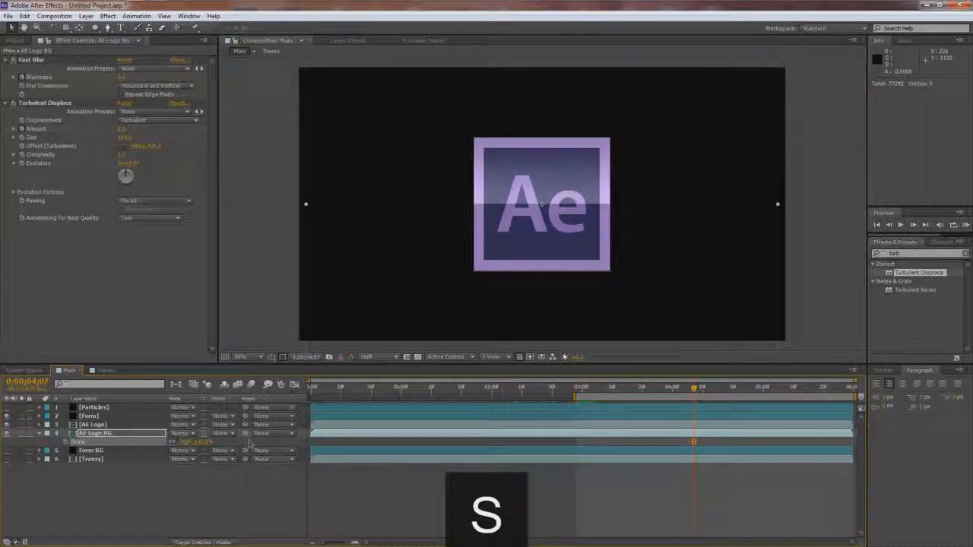
pyautogui.scroll(-2, 473, 266)
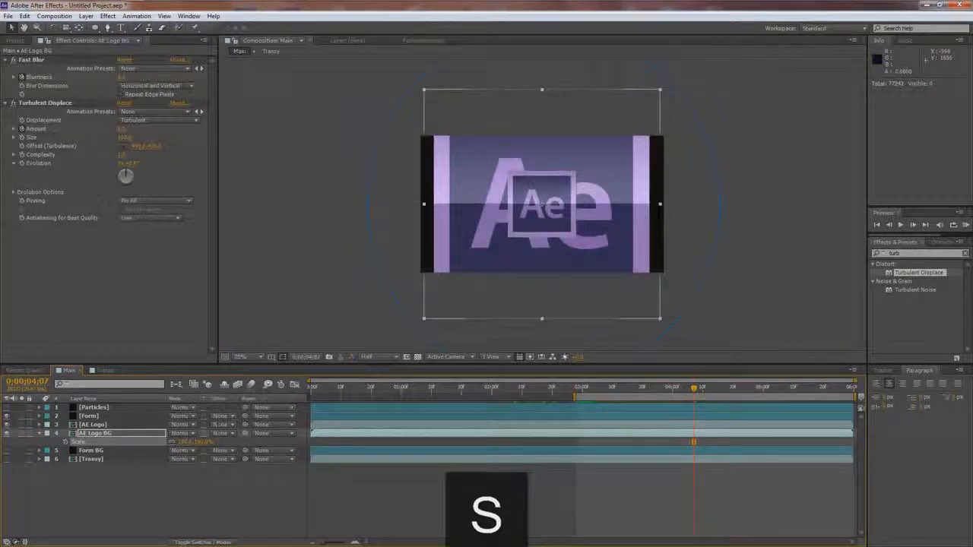
pyautogui.moveTo(187, 443); pyautogui.dragTo(213, 445)
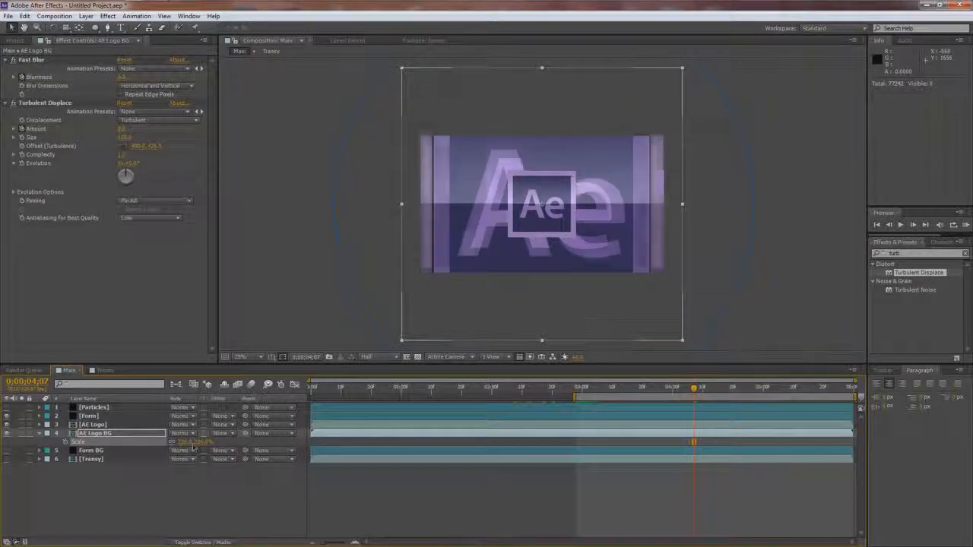
pyautogui.moveTo(180, 442); pyautogui.dragTo(196, 446)
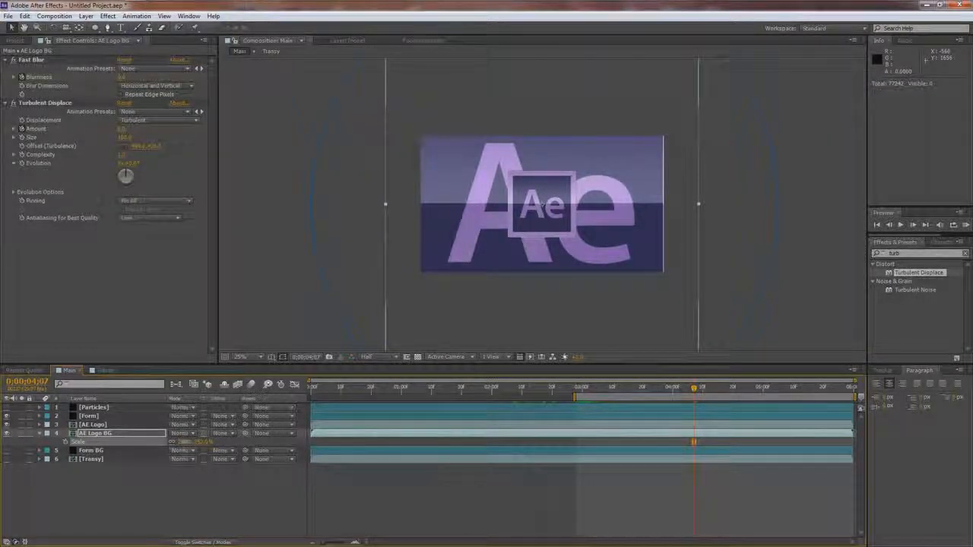
pyautogui.moveTo(187, 442); pyautogui.dragTo(245, 451)
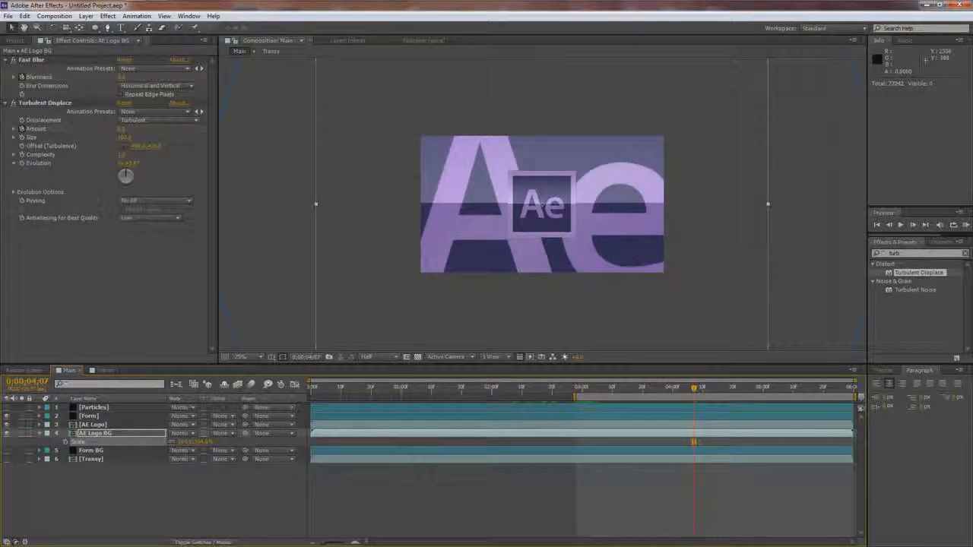
# Set the AE Logo BG layer's Opacity to 5% at 0;00;04;07.
pyautogui.click(119, 436)
pyautogui.press('t')
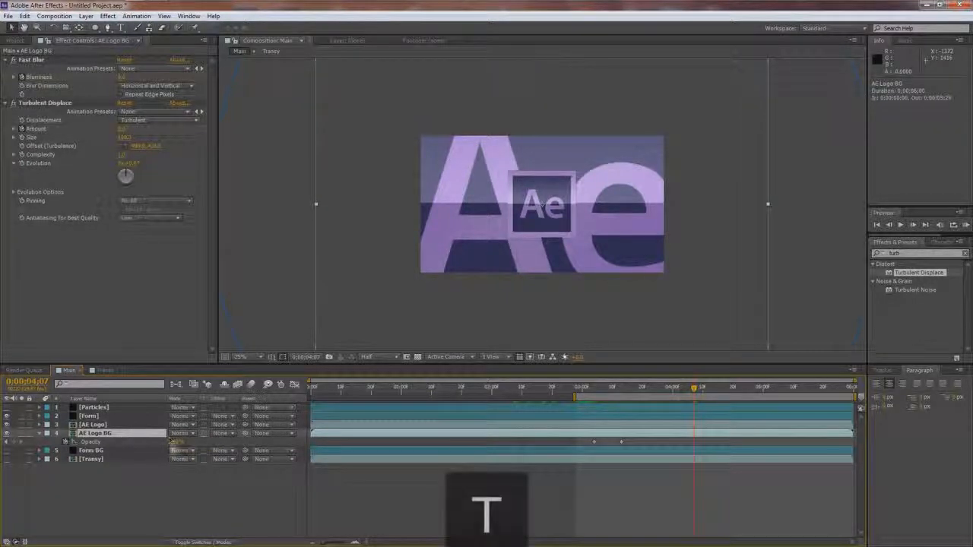
pyautogui.write('5')
pyautogui.press('Return')
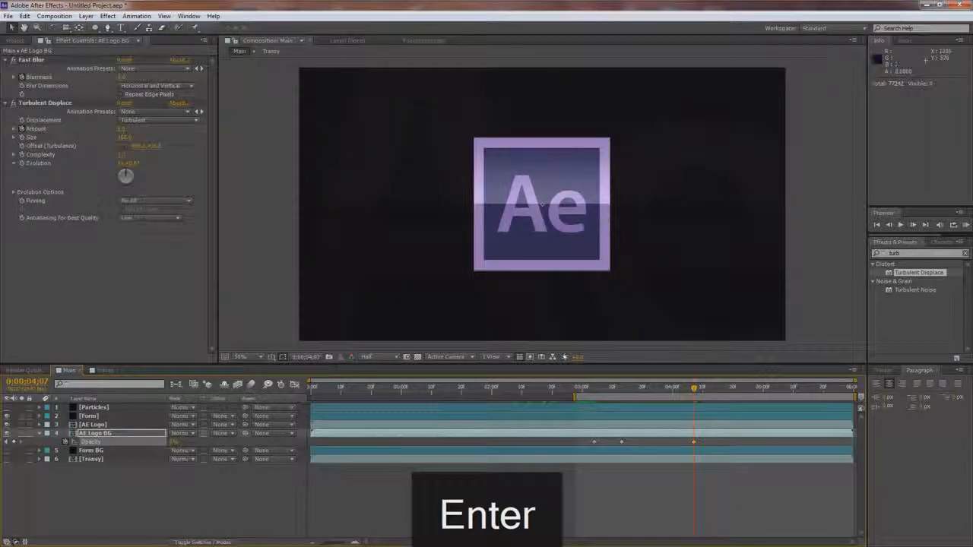
# Search the effects for "blur" and apply Camera Lens Blur to the AE Logo BG layer.
pyautogui.moveTo(902, 254); pyautogui.dragTo(864, 258)
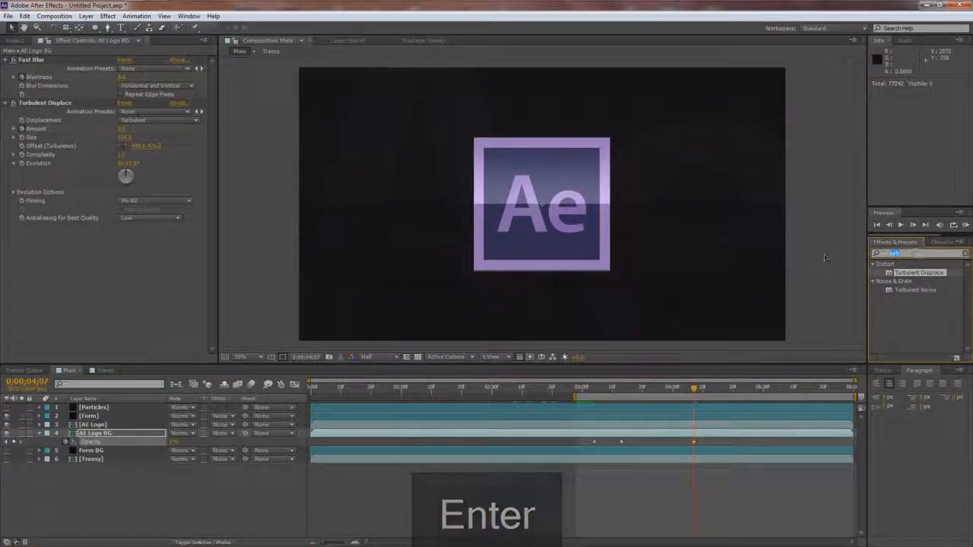
pyautogui.write('tinkl')
pyautogui.press('BackSpace')
pyautogui.press('BackSpace')
pyautogui.press('BackSpace')
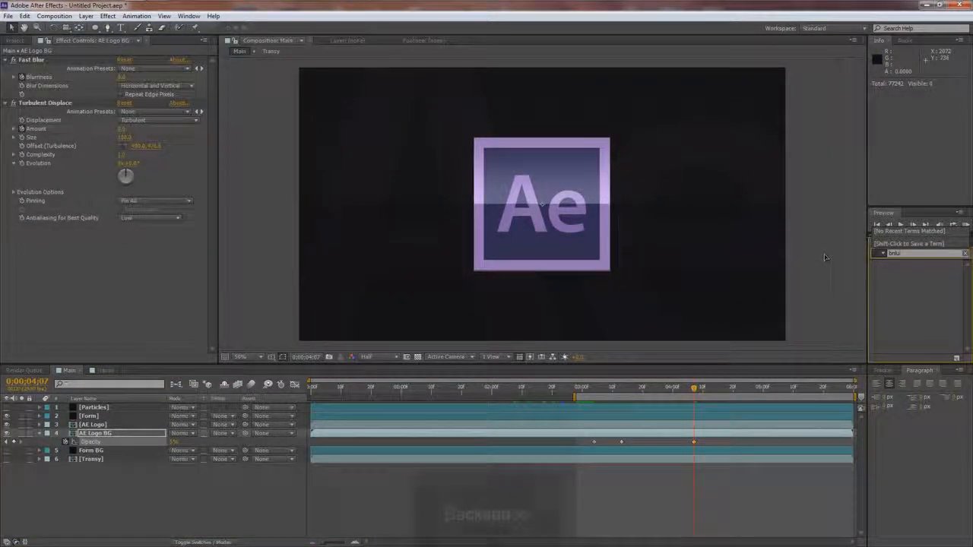
pyautogui.write('lur')
pyautogui.moveTo(967, 284); pyautogui.dragTo(968, 321)
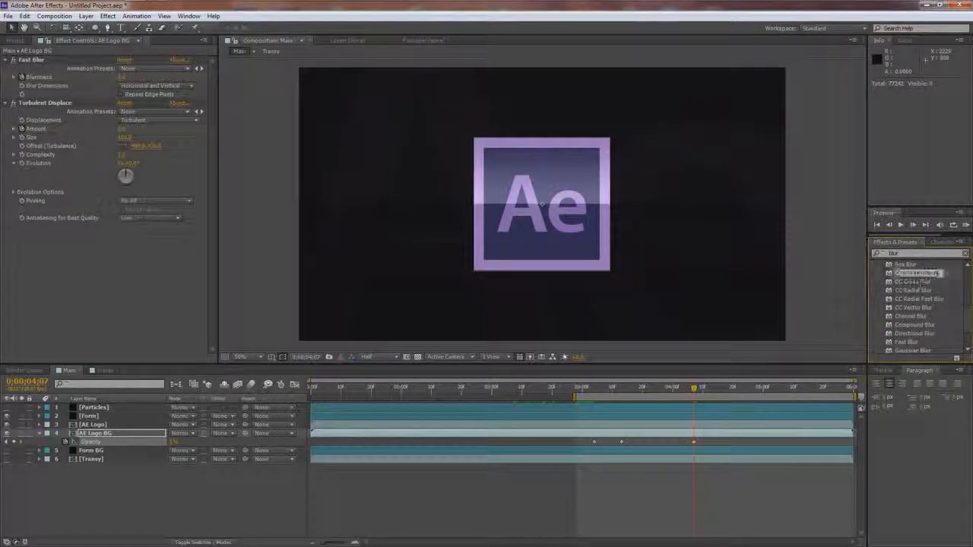
pyautogui.doubleClick(918, 274)
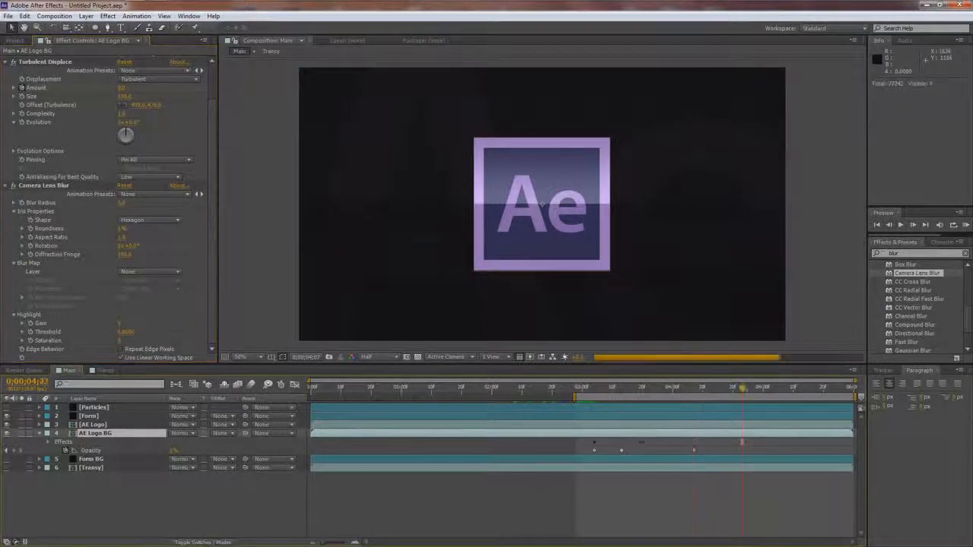
# At about 0;00;02;29, create a black solid layer named Flare at the top of the Main composition.
pyautogui.click(579, 388)
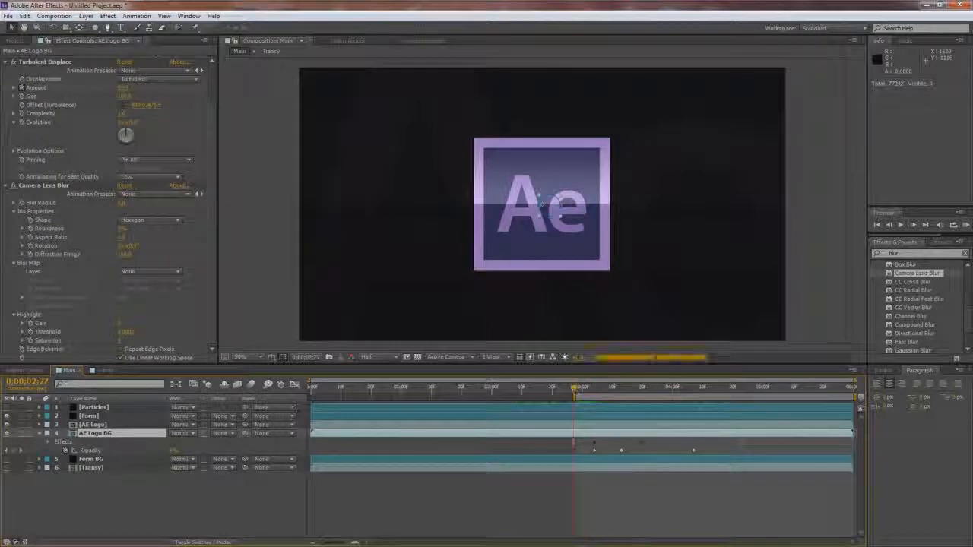
pyautogui.click(129, 492)
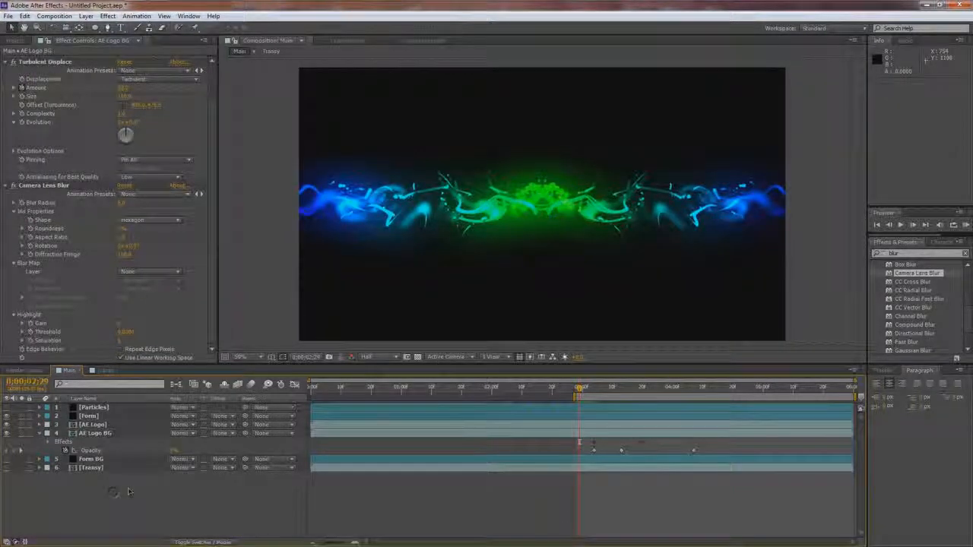
pyautogui.hotkey('ctrl', 'y')
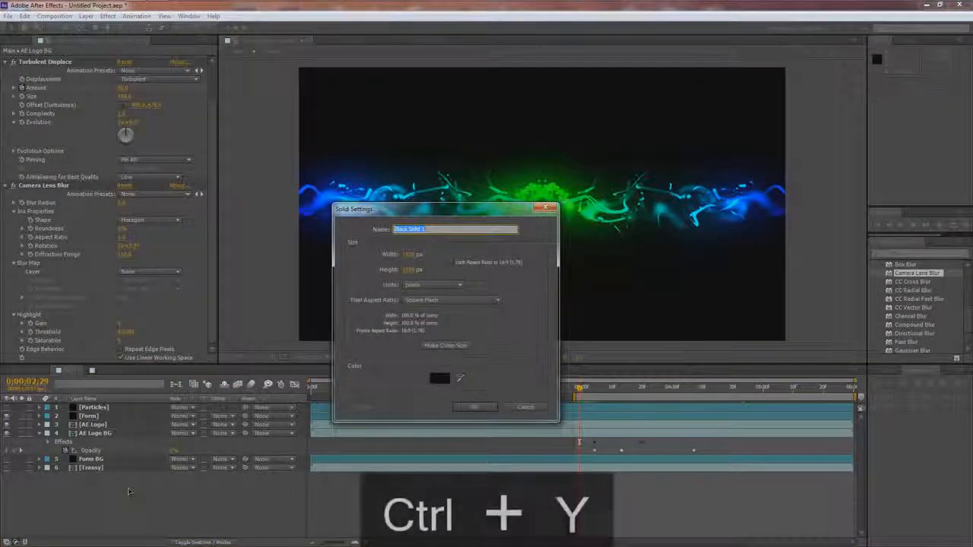
pyautogui.write('Flare')
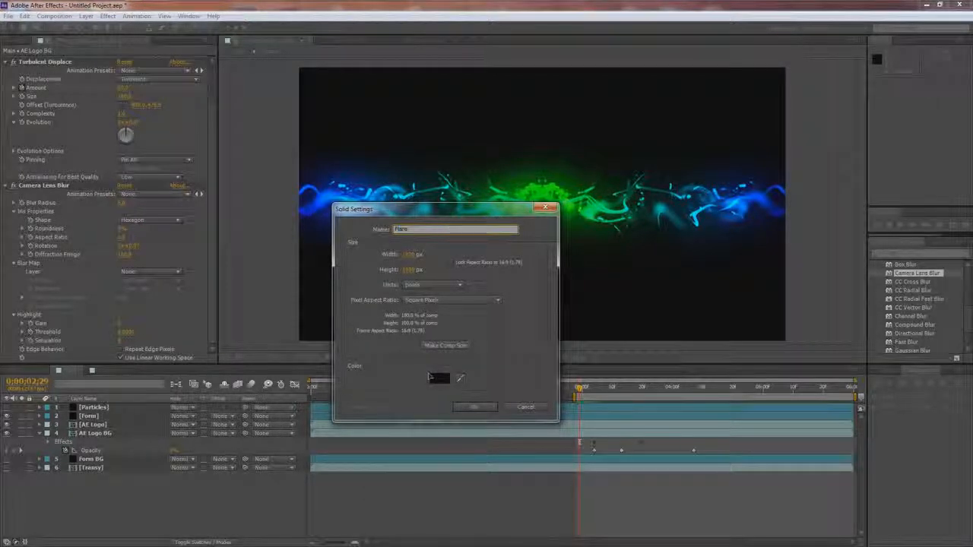
pyautogui.click(440, 378)
pyautogui.click(752, 320)
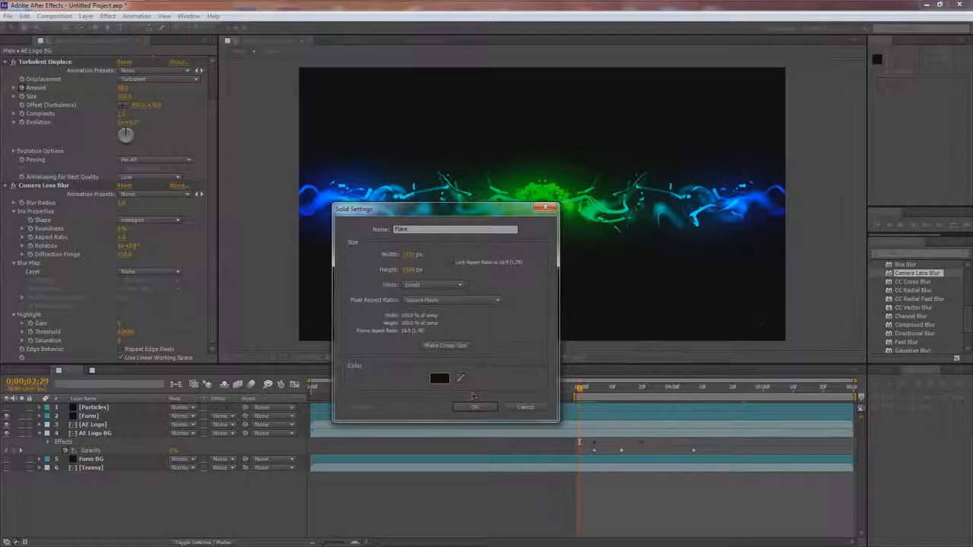
pyautogui.press('Return')
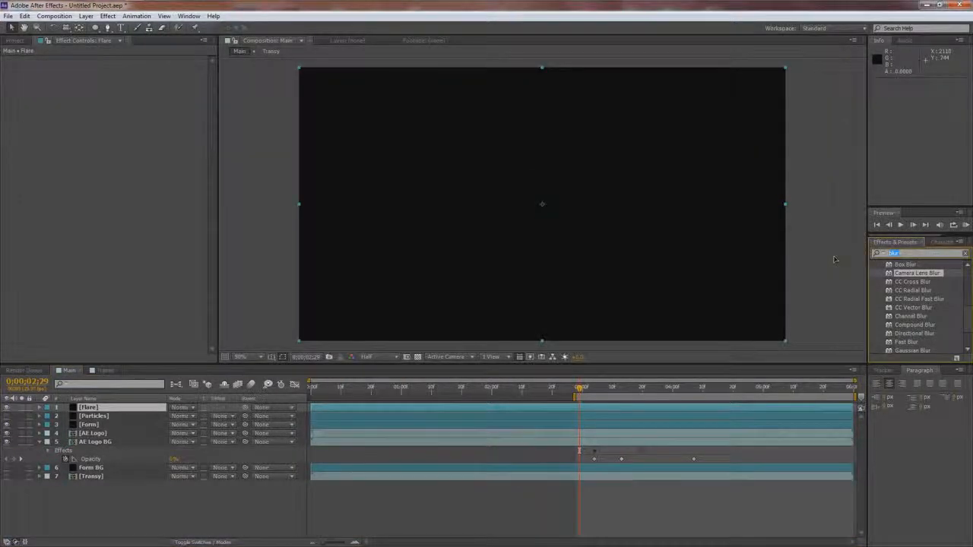
# Search the effects for "flare" and apply Optical Flares to the Flare layer.
pyautogui.press('BackSpace')
pyautogui.write('flare')
pyautogui.doubleClick(914, 334)
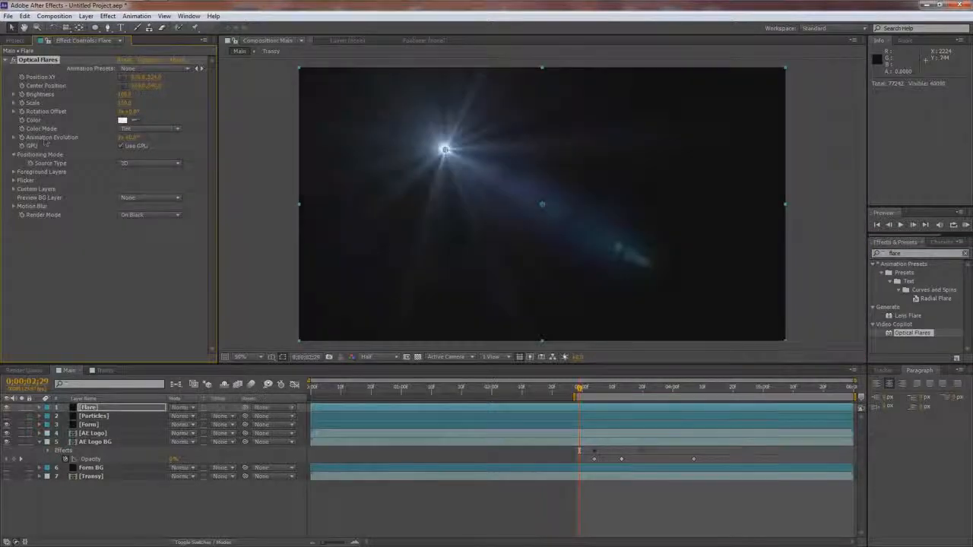
# Set the Optical Flares Render Mode to On Transparent and the Flare layer's blending mode to Add.
pyautogui.click(149, 215)
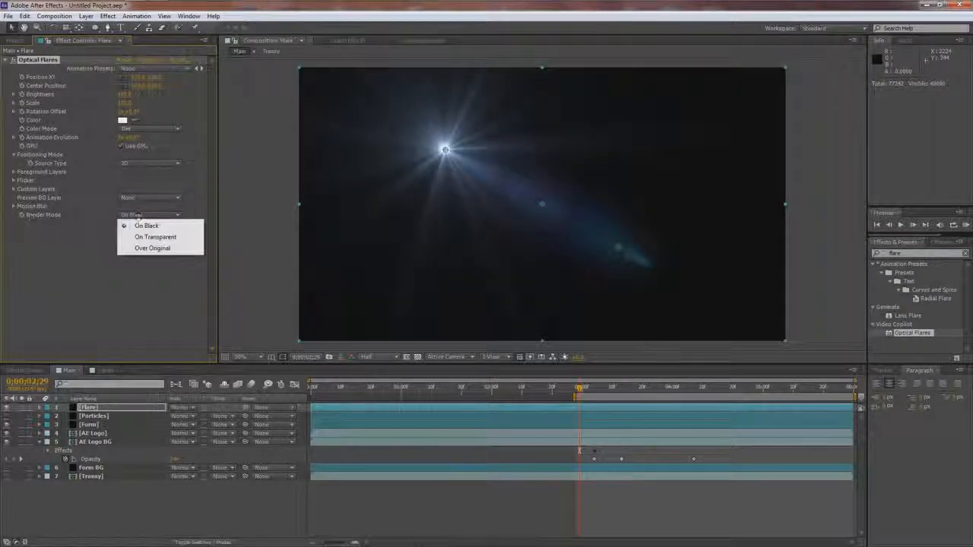
pyautogui.click(154, 237)
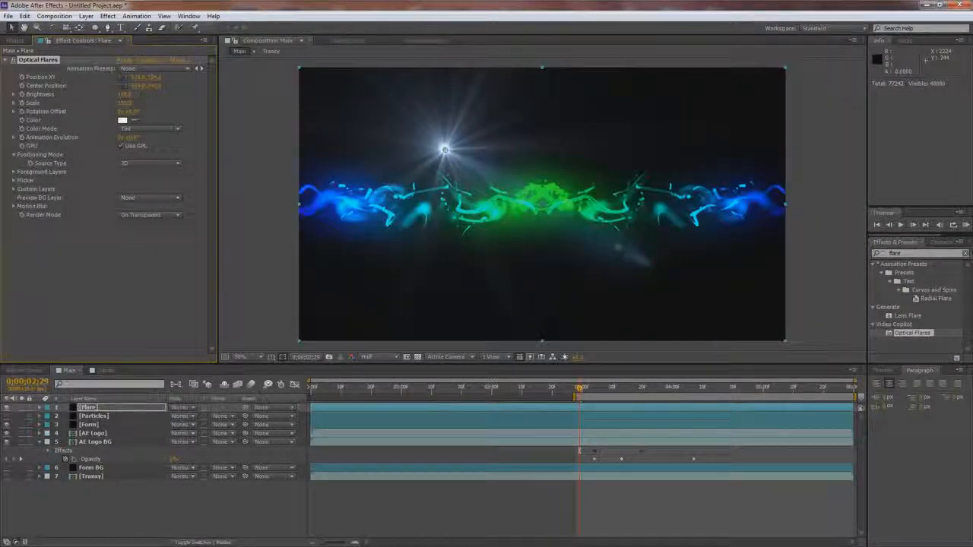
pyautogui.click(217, 207)
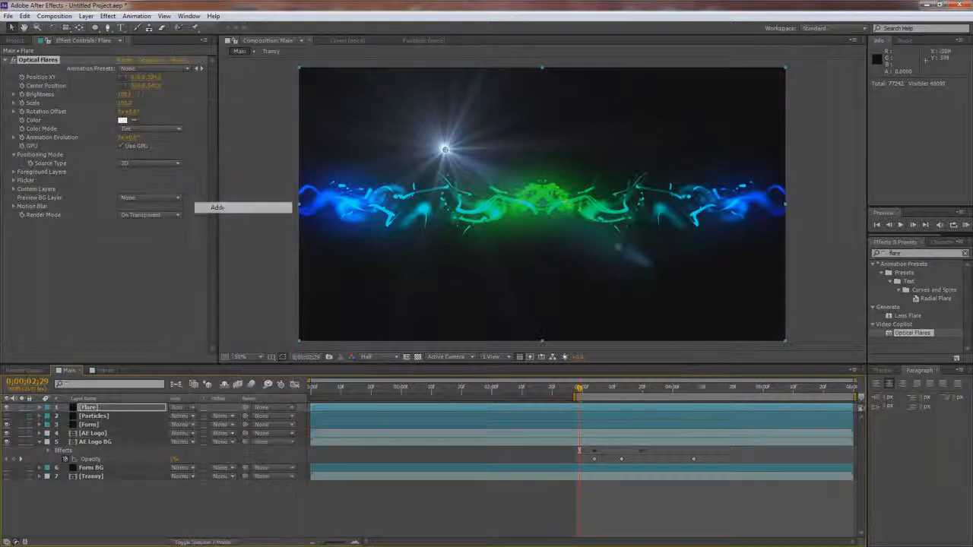
pyautogui.click(158, 411)
pyautogui.press('F4')
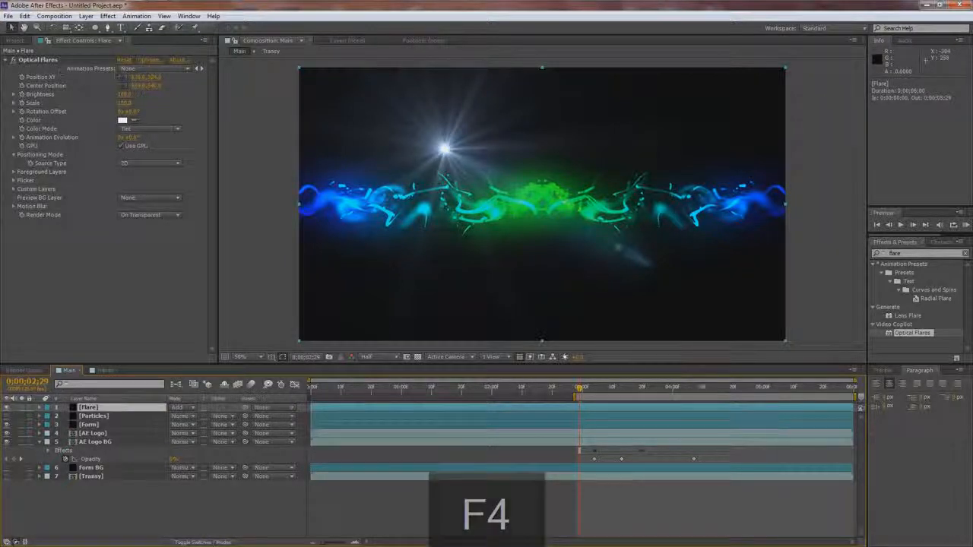
# Center the flare in the composition by placing its Position XY at 960, 540.
pyautogui.click(47, 64)
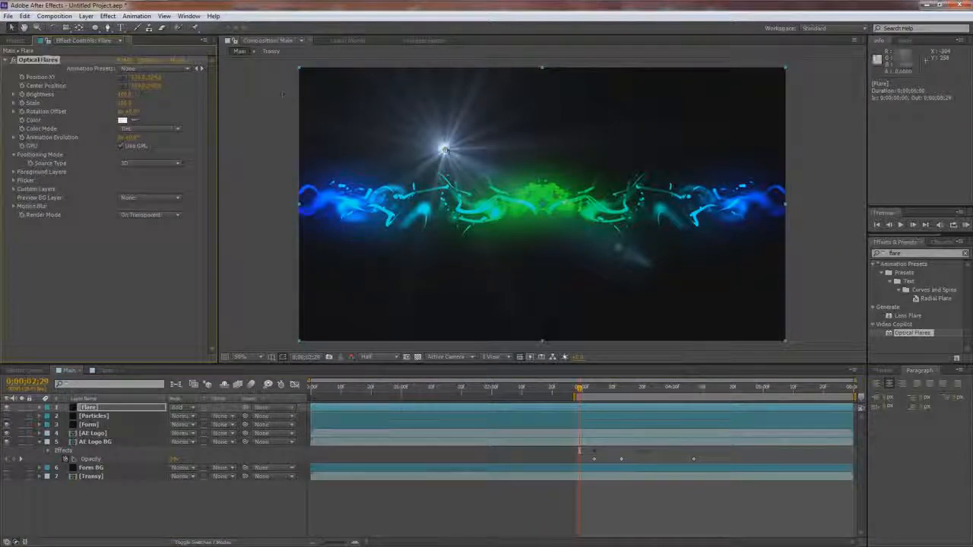
pyautogui.moveTo(445, 151); pyautogui.dragTo(541, 204)
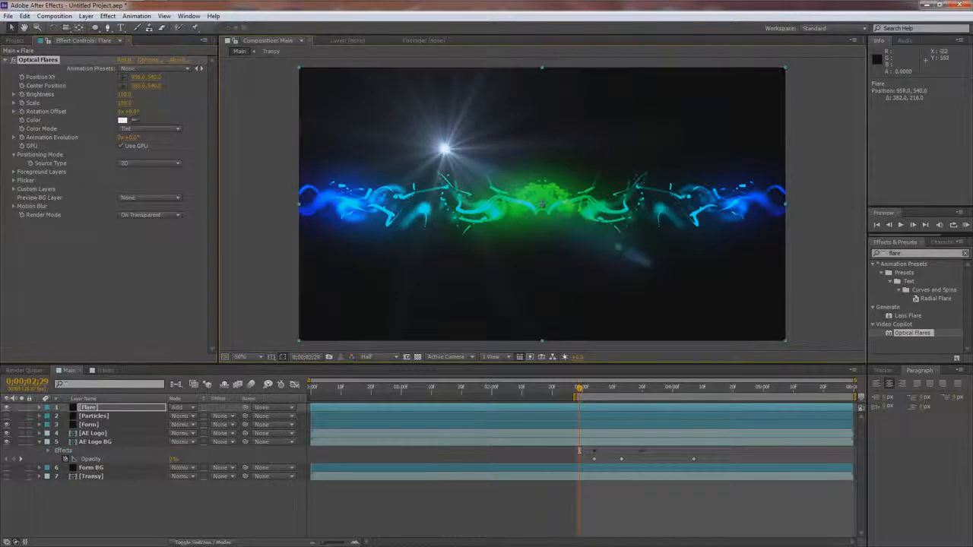
pyautogui.click(139, 78)
pyautogui.write('960')
pyautogui.click(224, 80)
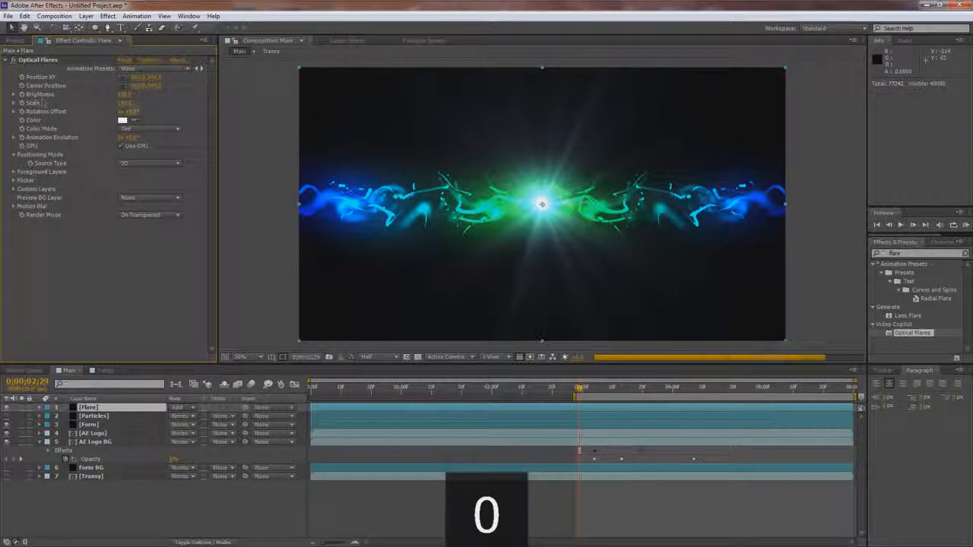
# Start the work area at 0;00;02;19 and keyframe the flare's Brightness at 0 on that frame.
pyautogui.moveTo(574, 398); pyautogui.dragTo(548, 398)
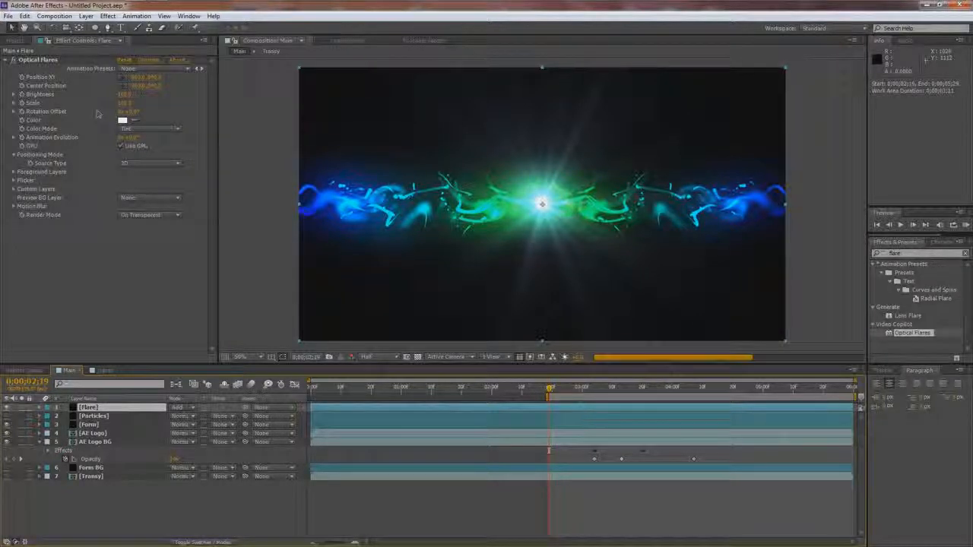
pyautogui.click(24, 96)
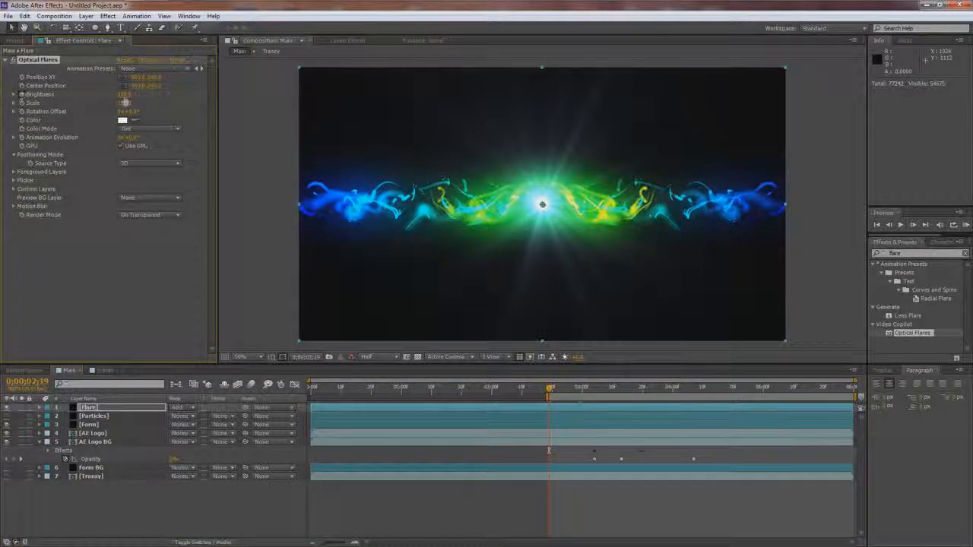
pyautogui.press('Return')
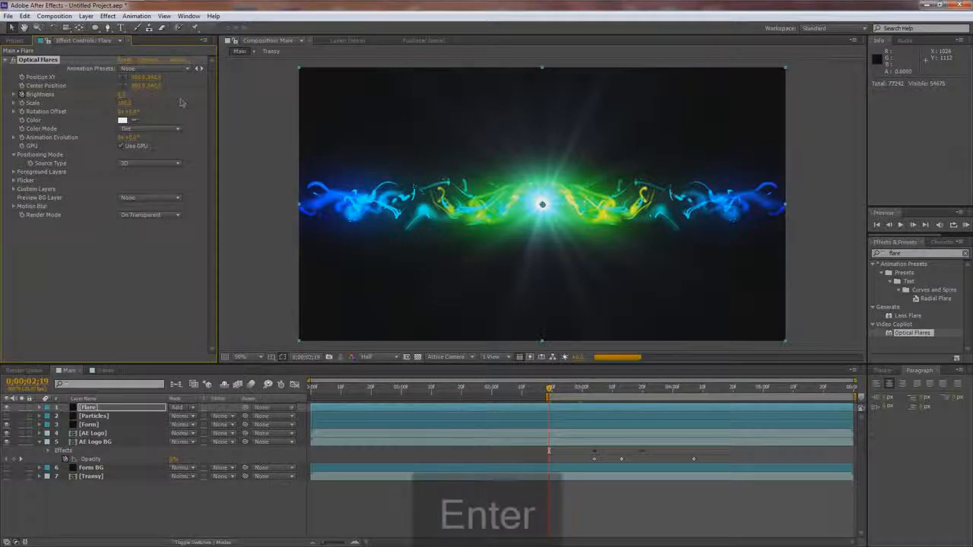
# At 0;00;03;04, set the flare's Brightness to 600.
pyautogui.moveTo(551, 390); pyautogui.dragTo(590, 390)
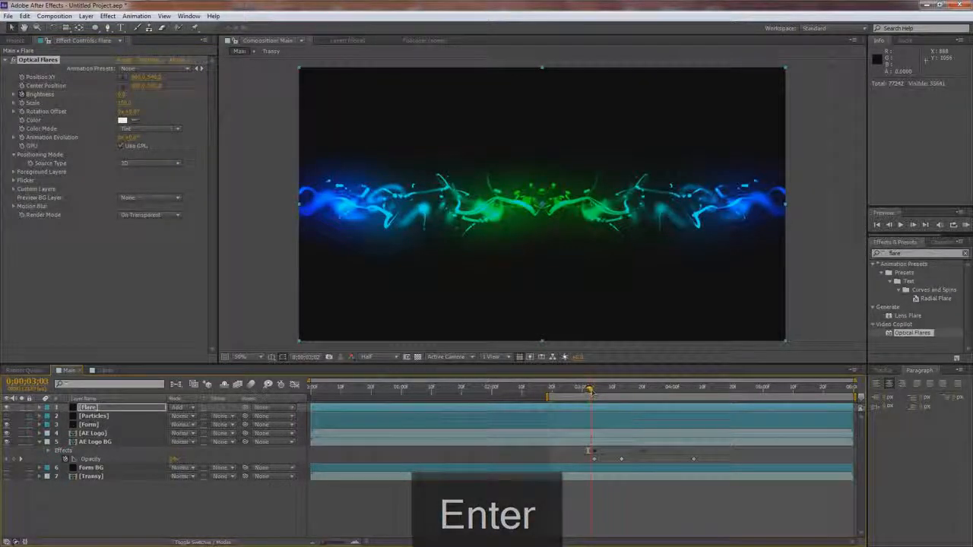
pyautogui.moveTo(590, 390); pyautogui.dragTo(596, 391)
pyautogui.click(125, 94)
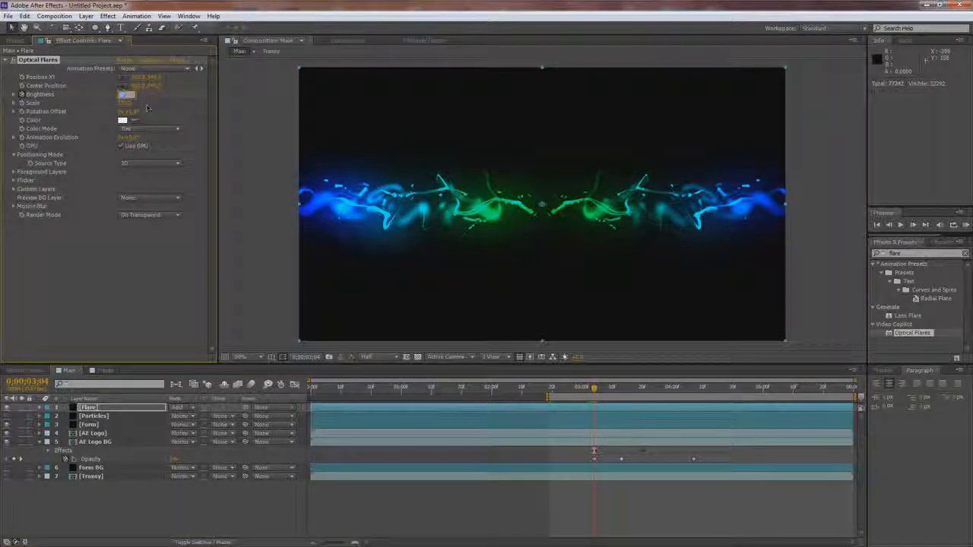
pyautogui.write('60')
pyautogui.press('Return')
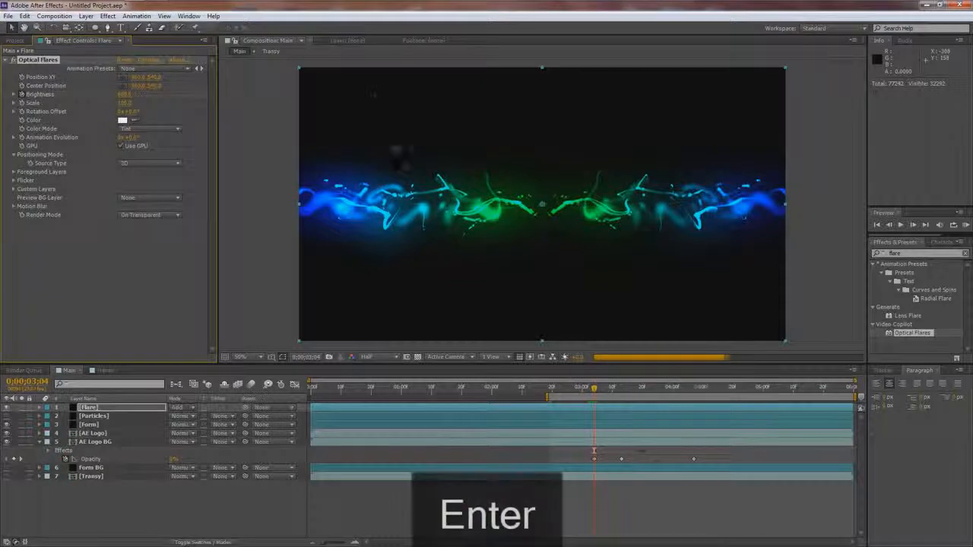
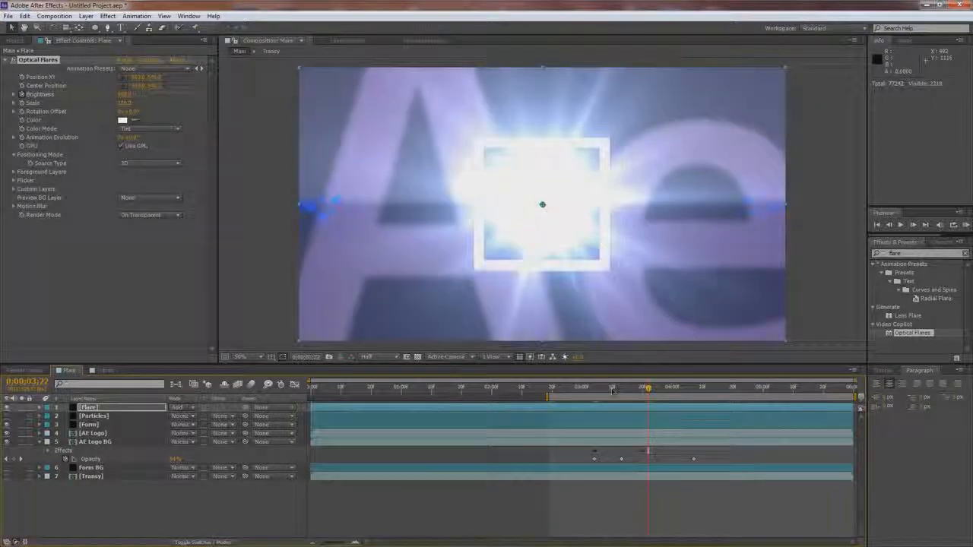
# At 0;00;03;22, set the flare's Brightness to 0 and reveal the Optical Flares properties in the timeline.
pyautogui.click(125, 94)
pyautogui.press('Return')
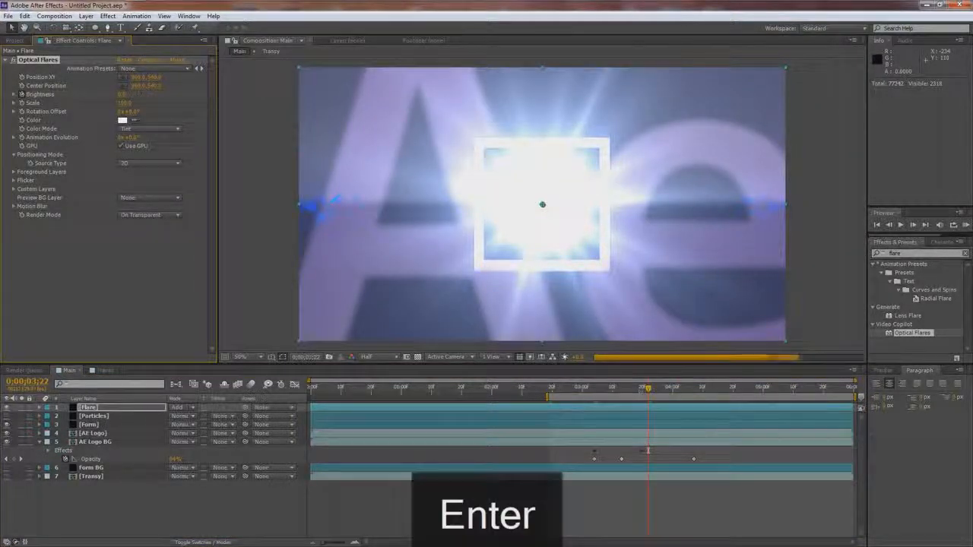
pyautogui.click(39, 409)
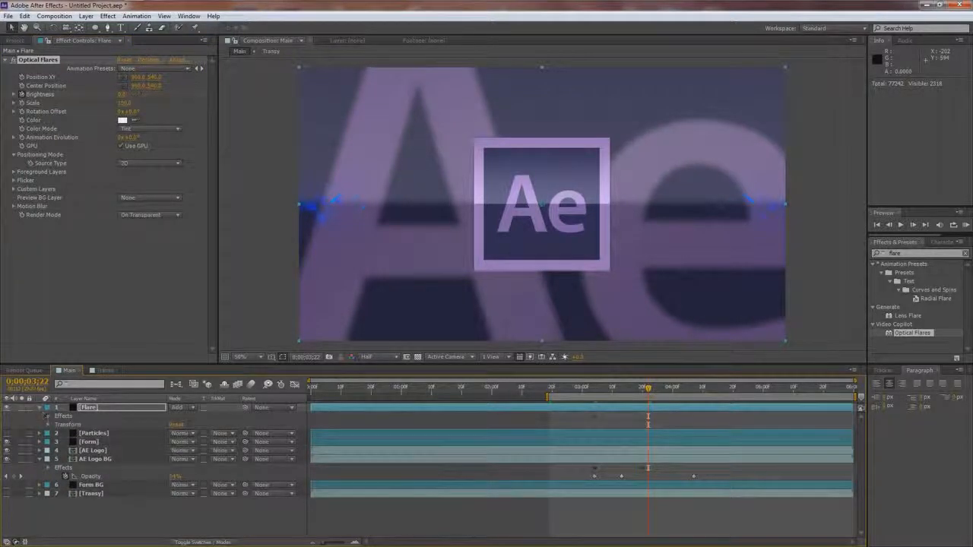
pyautogui.click(48, 416)
pyautogui.click(56, 425)
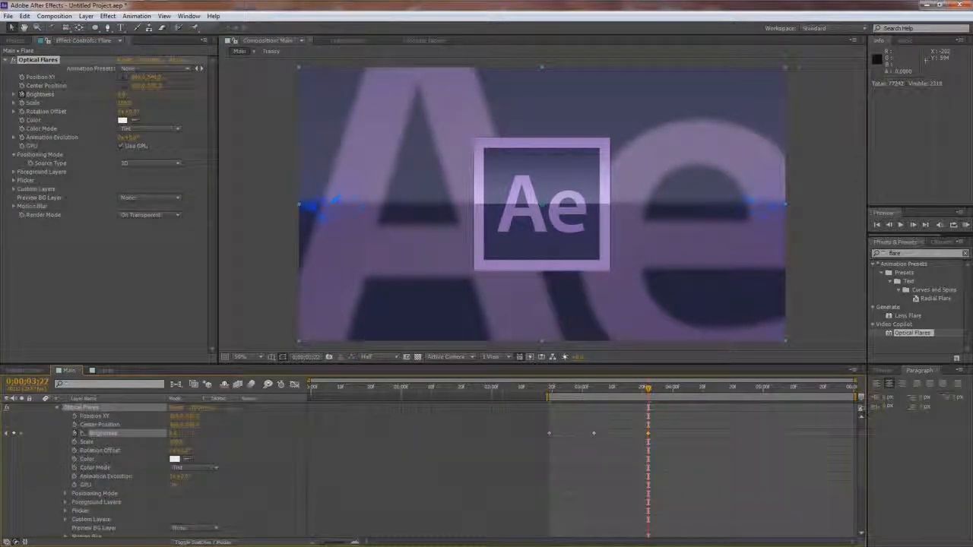
# Go to 0;00;03;13 and preview the flare animation over the work area.
pyautogui.moveTo(648, 388); pyautogui.dragTo(621, 387)
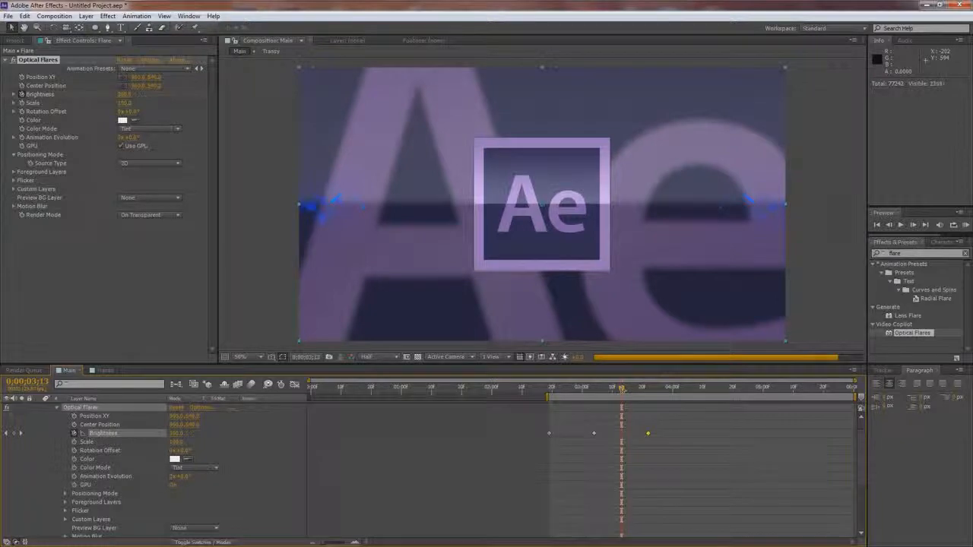
pyautogui.press('KP_0')
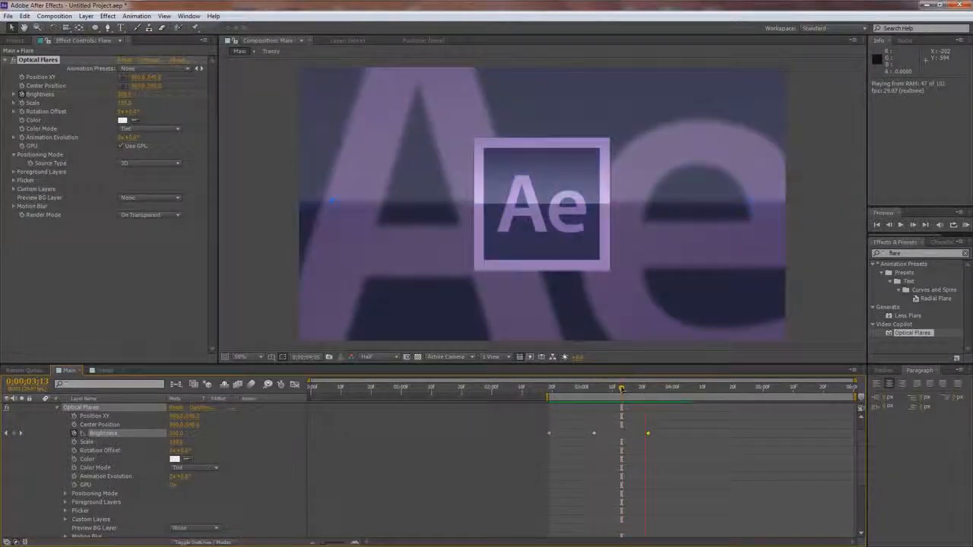
pyautogui.press('KP_0')
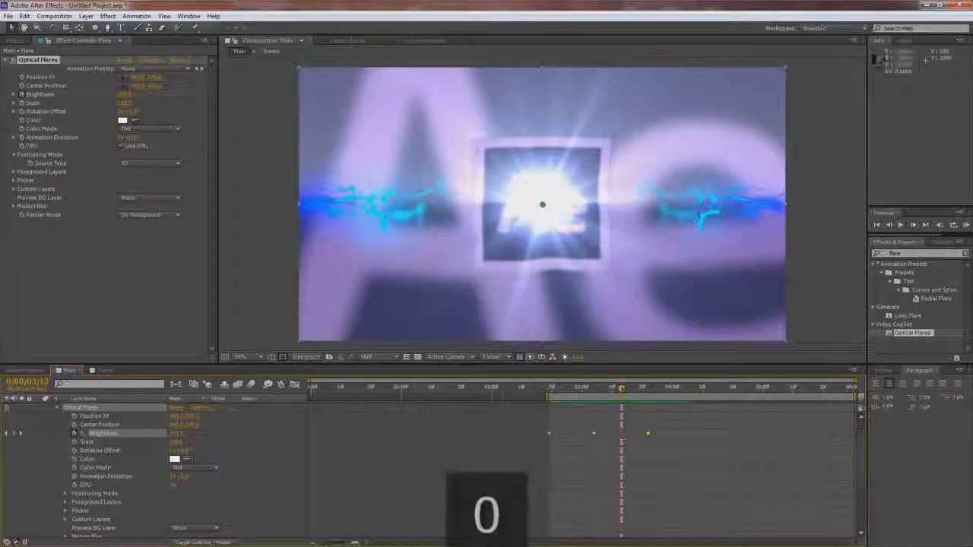
# In the Optical Flares options, load the Big Bang flare from Pro Presets, checking it at the preview's center.
pyautogui.click(148, 60)
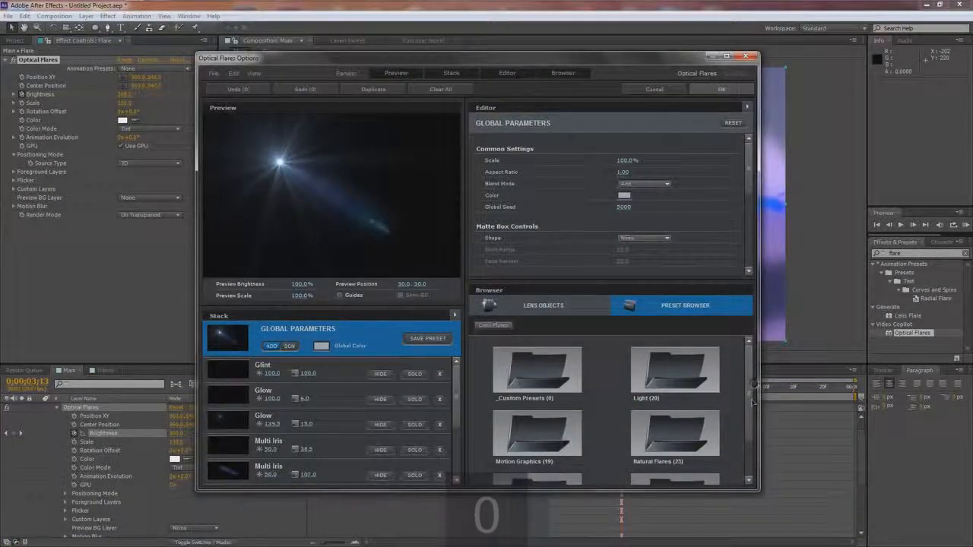
pyautogui.scroll(-3, 699, 430)
pyautogui.click(674, 447)
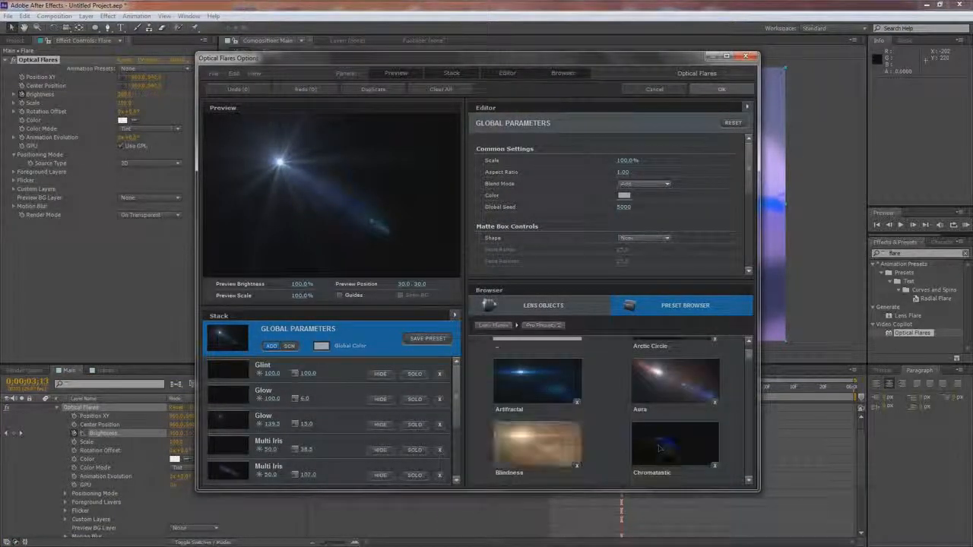
pyautogui.click(667, 378)
pyautogui.moveTo(286, 168); pyautogui.dragTo(318, 194)
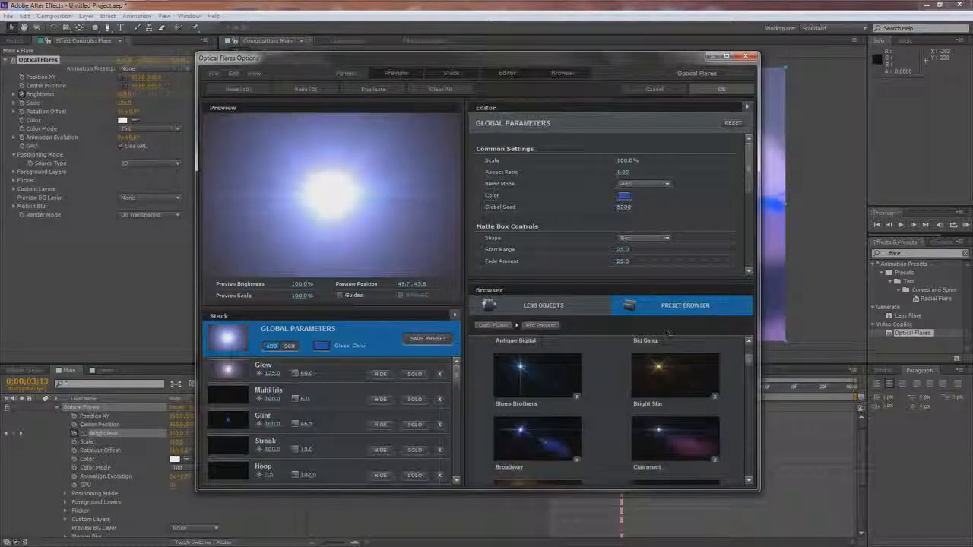
pyautogui.scroll(3, 674, 368)
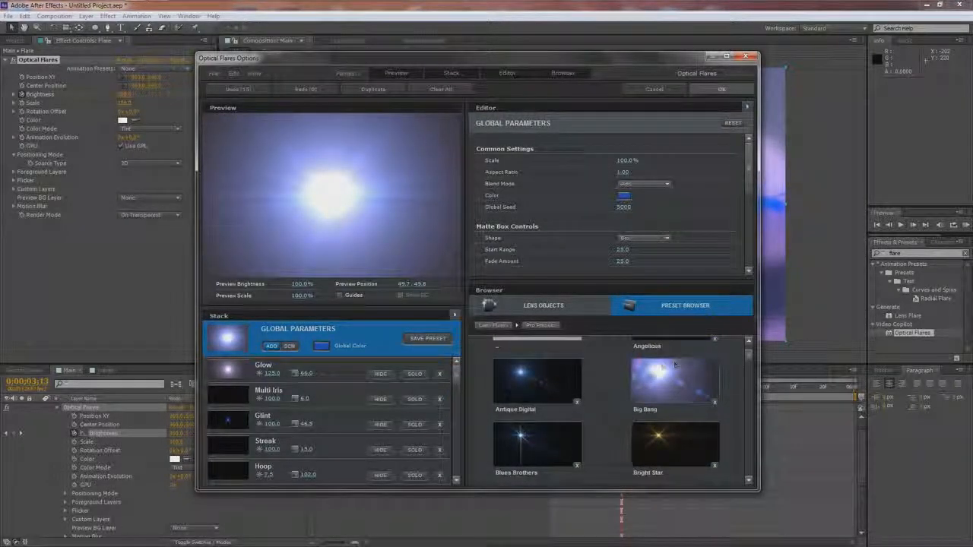
pyautogui.click(721, 89)
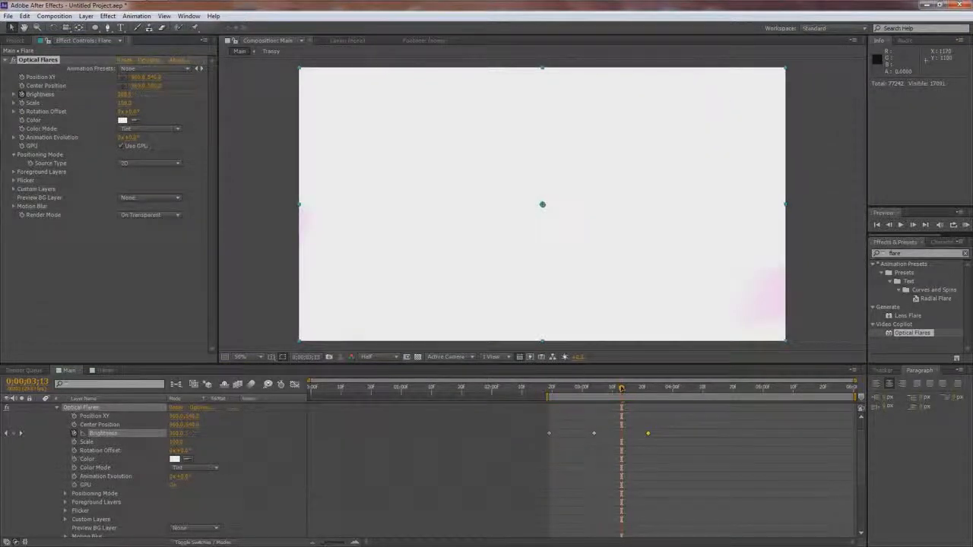
# Set the Brightness keyframe at 0;00;03;04 to 400.
pyautogui.moveTo(622, 389); pyautogui.dragTo(594, 391)
pyautogui.click(595, 434)
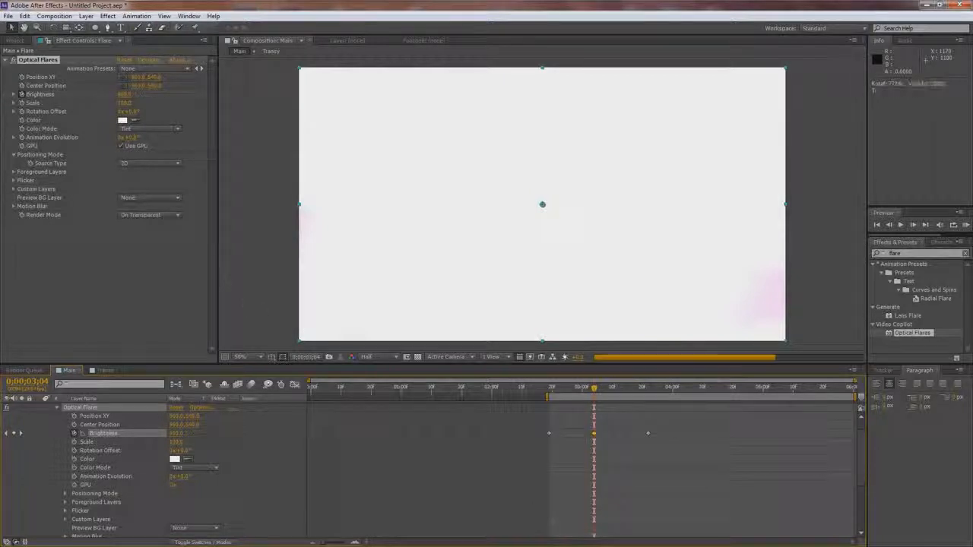
pyautogui.click(126, 95)
pyautogui.write('400')
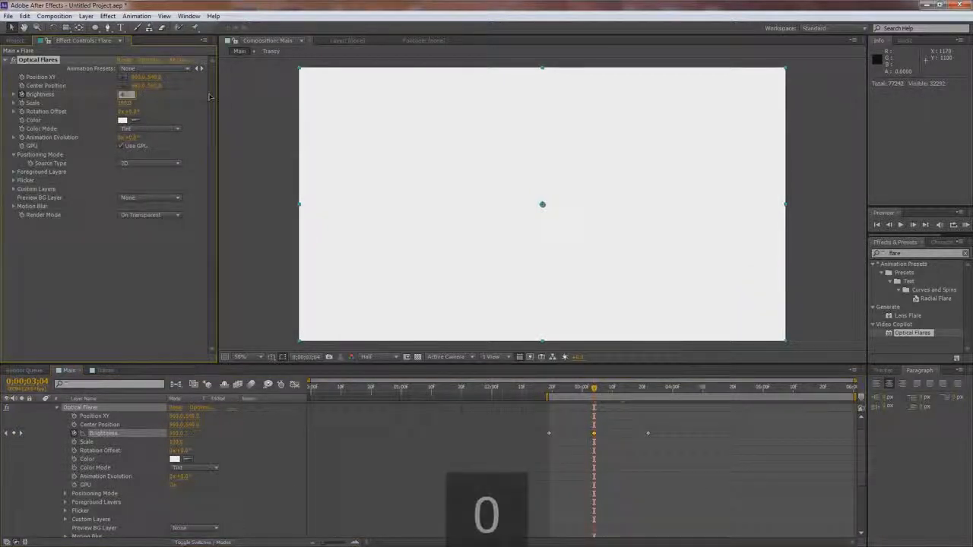
pyautogui.press('Return')
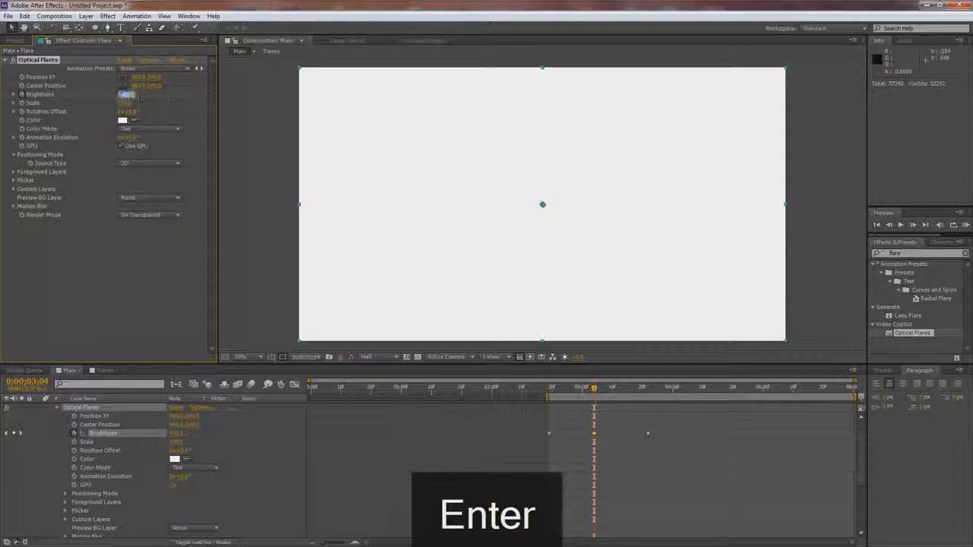
# Lower the flare's Brightness keyframe at 0;00;03;04 and preview the burst over the work area.
pyautogui.write('0')
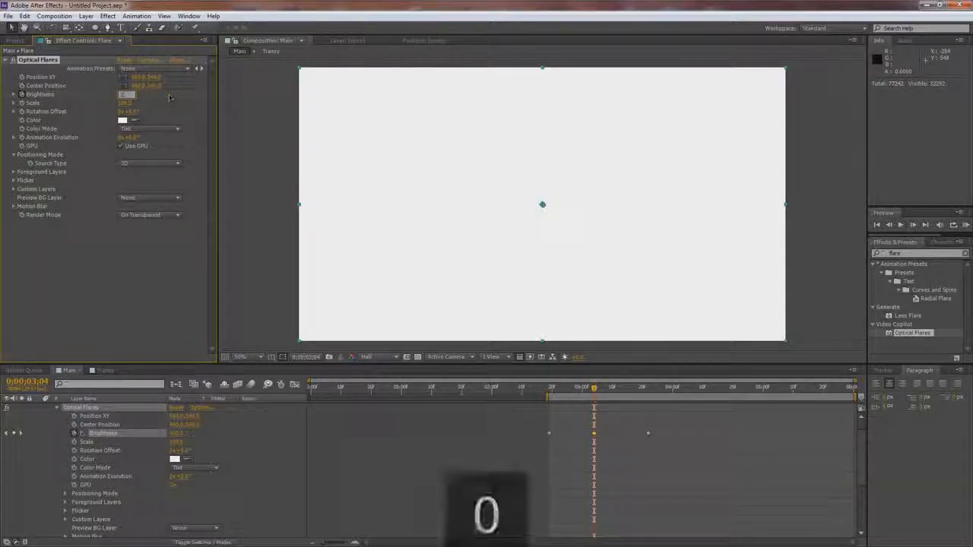
pyautogui.press('Return')
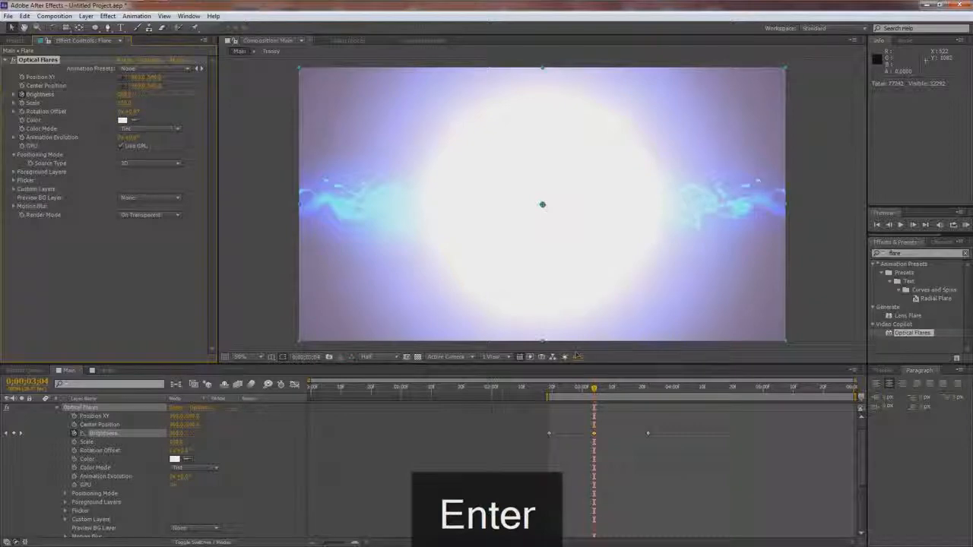
pyautogui.press('0')
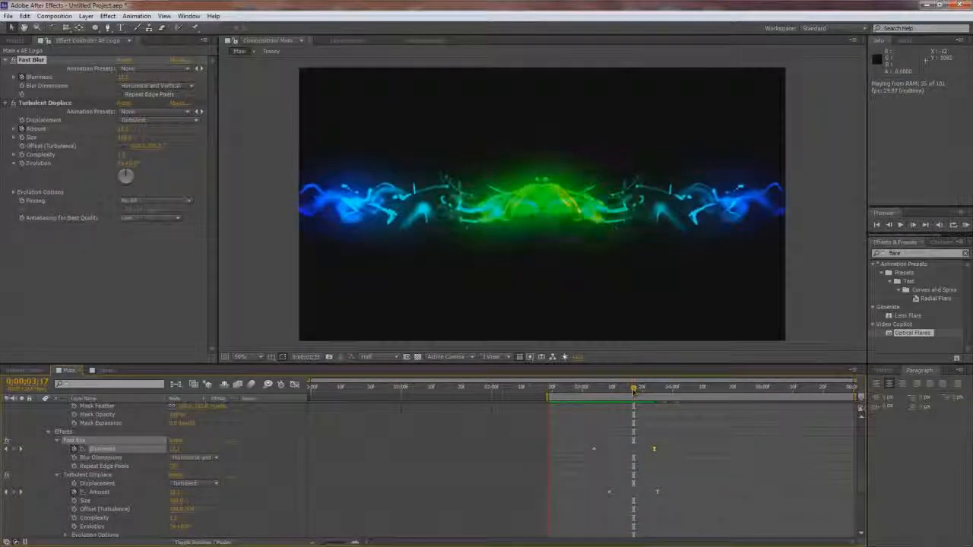
pyautogui.press('0')
# Collapse the expanded properties of the Flare, AE Logo and AE Logo BG layers in the timeline.
pyautogui.scroll(5, 98, 456)
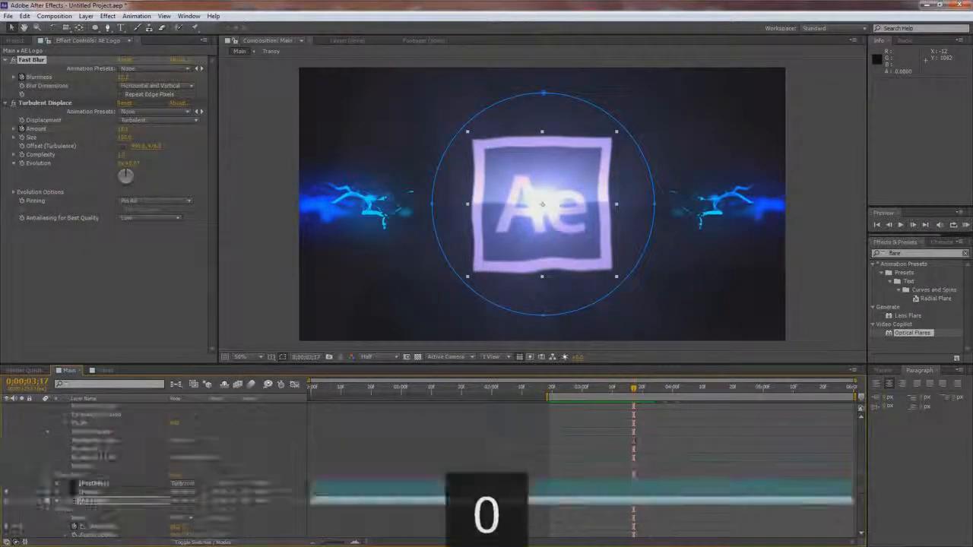
pyautogui.scroll(-2, 99, 446)
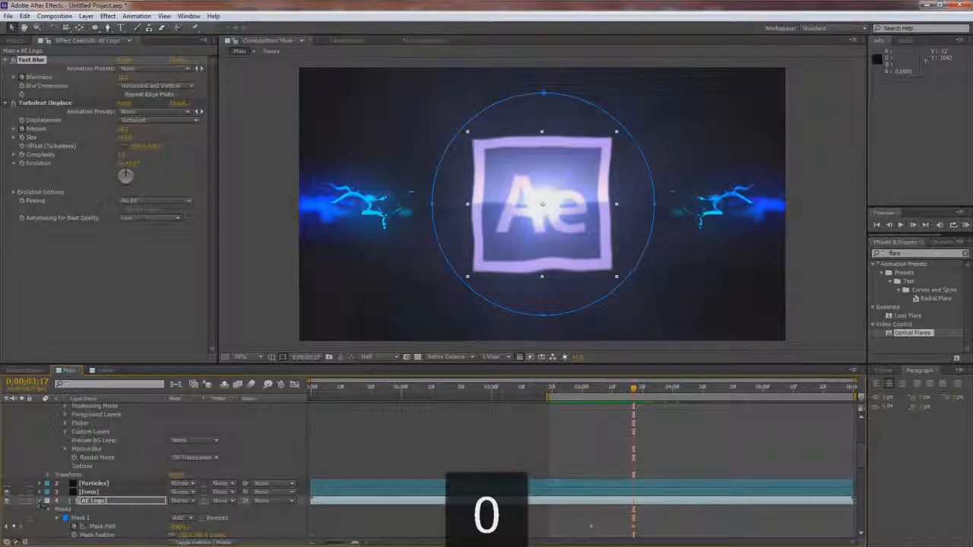
pyautogui.click(39, 500)
pyautogui.scroll(3, 61, 466)
pyautogui.scroll(3, 61, 466)
pyautogui.click(39, 408)
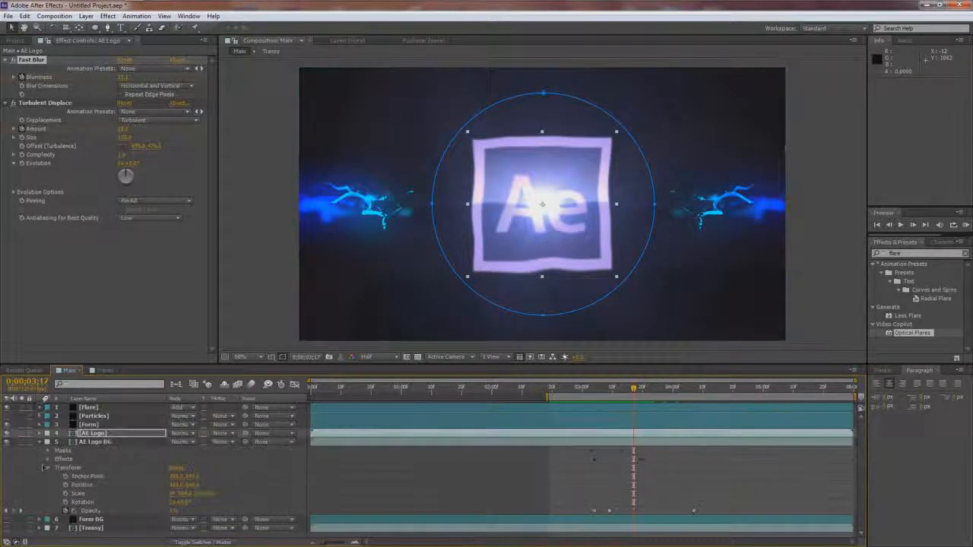
pyautogui.click(40, 443)
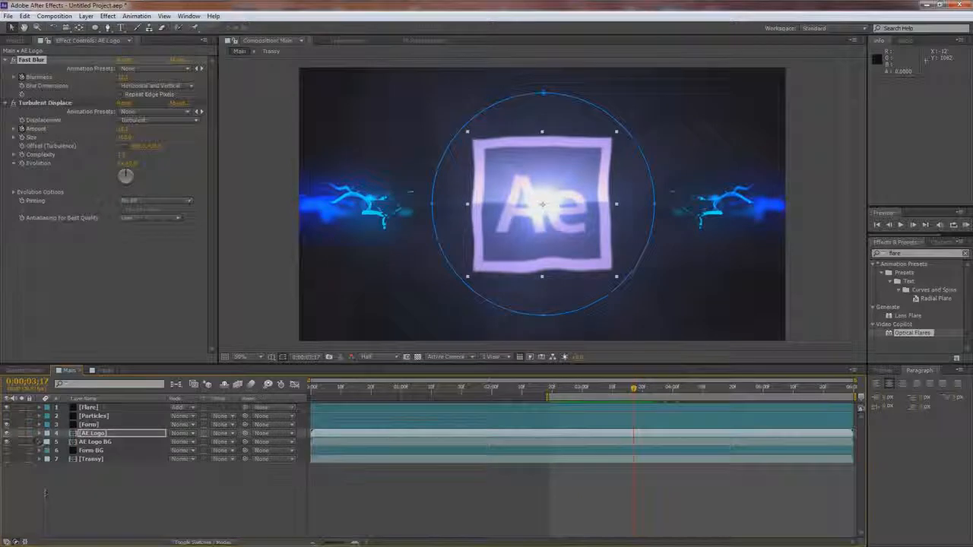
# Duplicate the Flare layer and move the copy's flare to the upper-right corner of the frame.
pyautogui.click(88, 408)
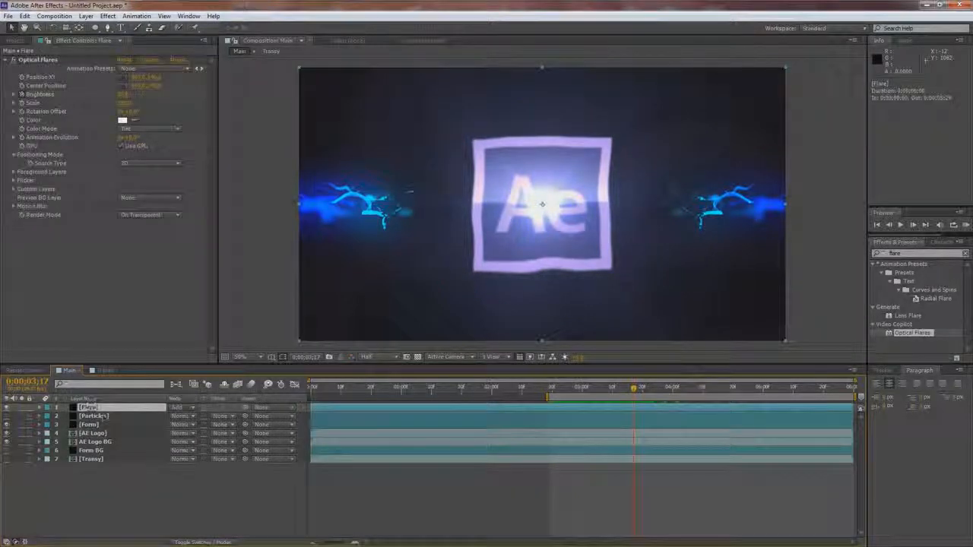
pyautogui.hotkey('ctrl', 'd')
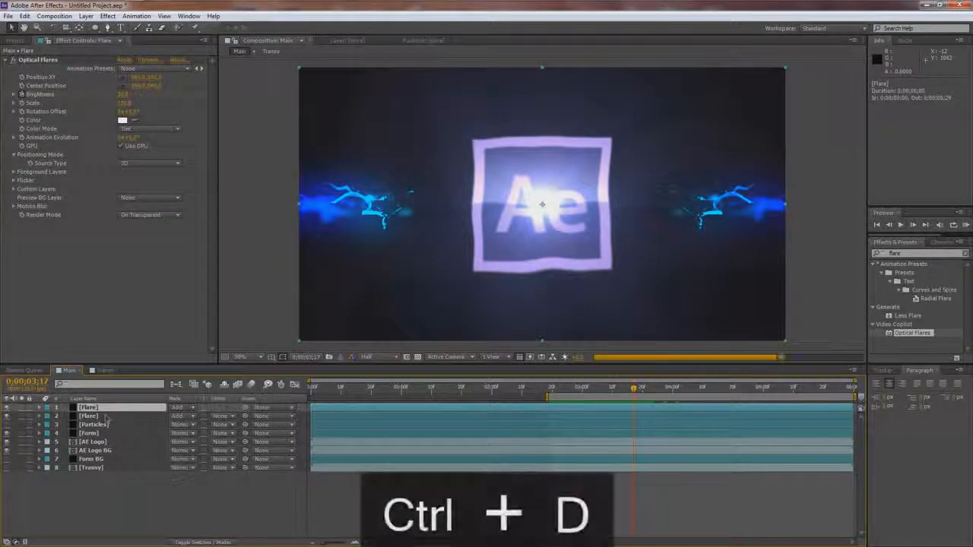
pyautogui.click(38, 60)
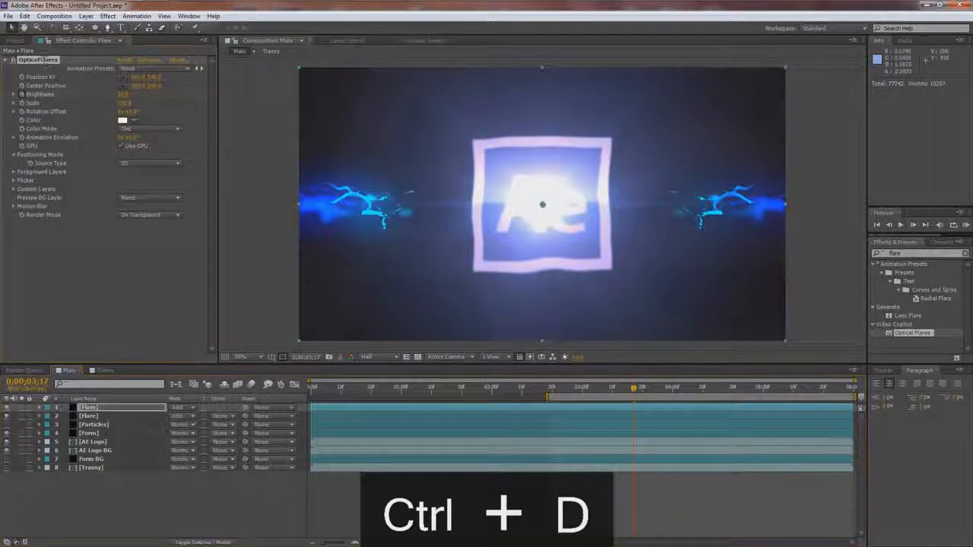
pyautogui.moveTo(543, 206); pyautogui.dragTo(795, 72)
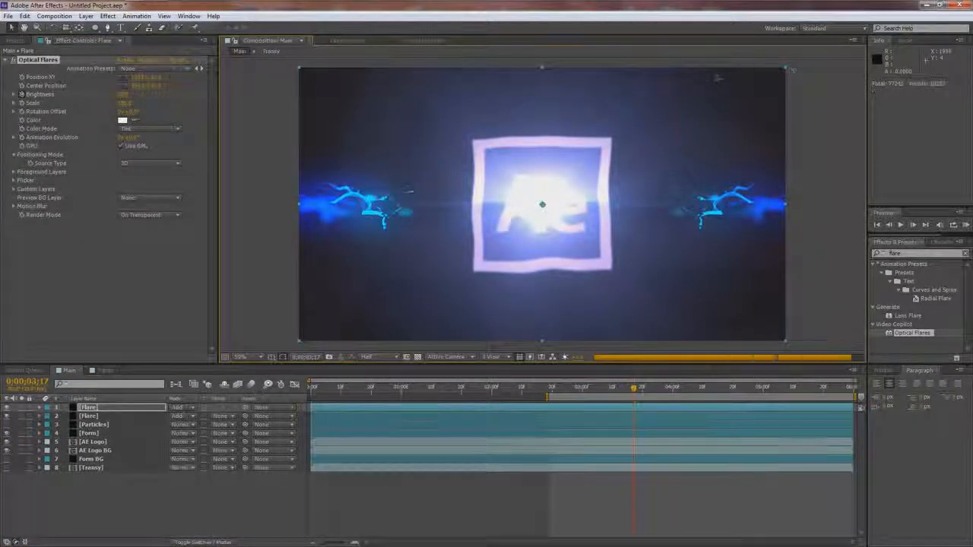
# Reveal the duplicated flare's Optical Flares properties and delete all of its Brightness keyframes.
pyautogui.click(39, 408)
pyautogui.click(47, 417)
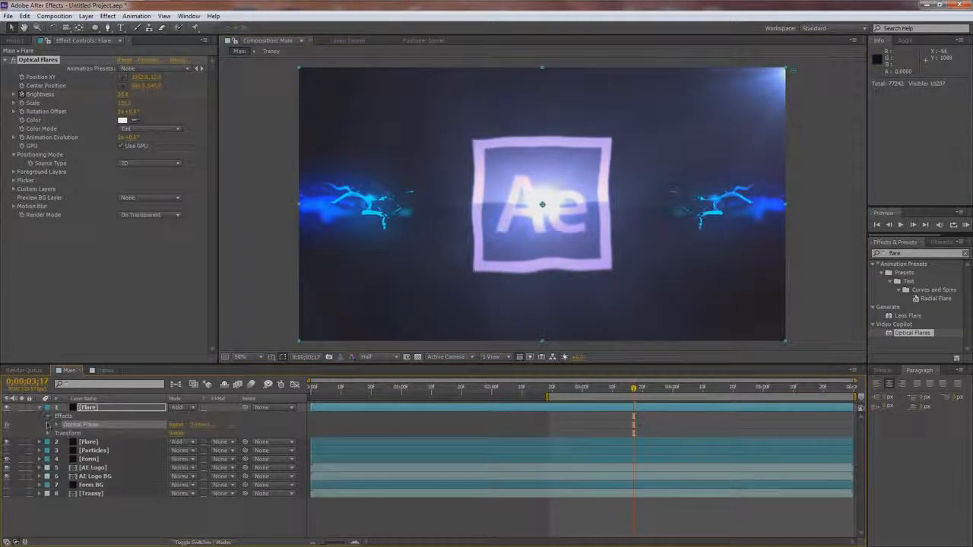
pyautogui.click(55, 425)
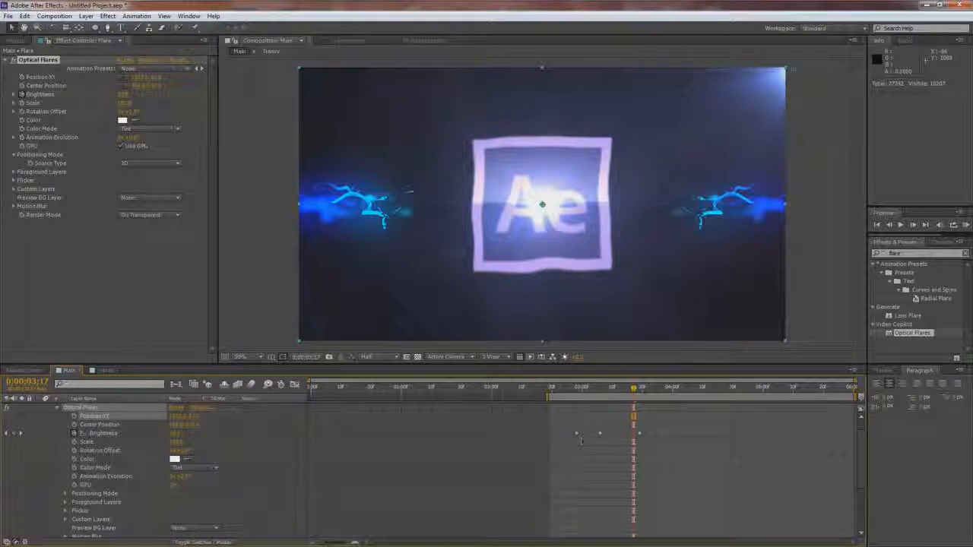
pyautogui.moveTo(664, 432); pyautogui.dragTo(571, 455)
pyautogui.press('Delete')
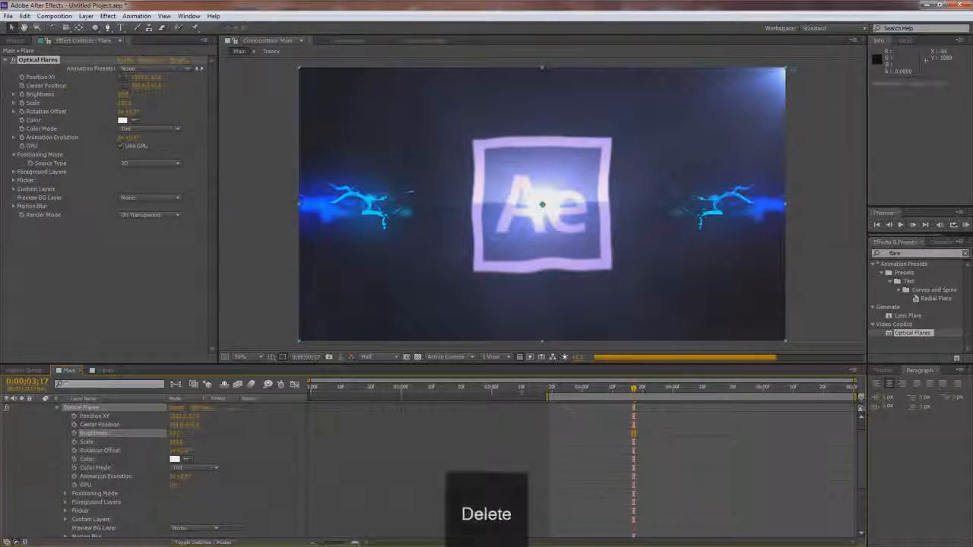
# Set a Brightness keyframe of 0 for the corner flare at 0;00;03;08.
pyautogui.moveTo(641, 389); pyautogui.dragTo(606, 389)
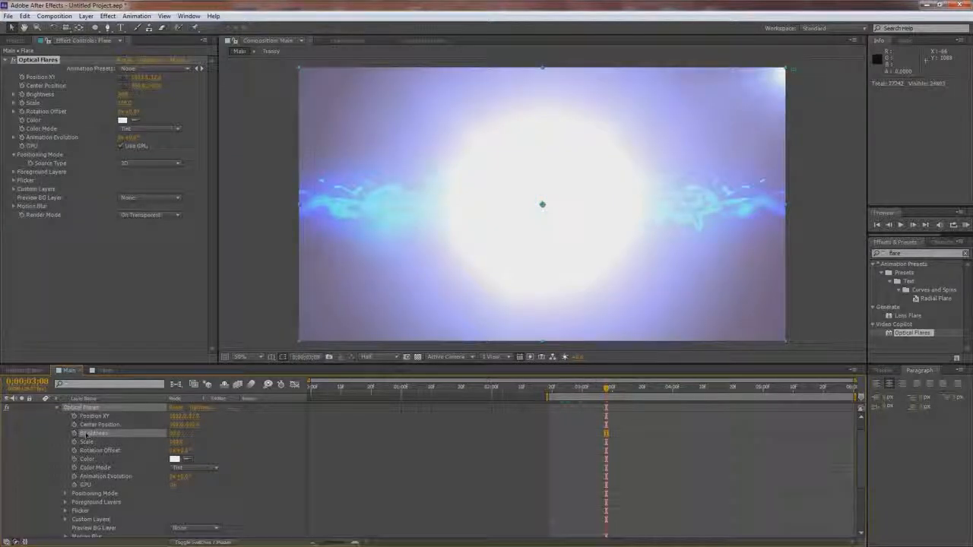
pyautogui.click(180, 433)
pyautogui.write('80')
pyautogui.press('Return')
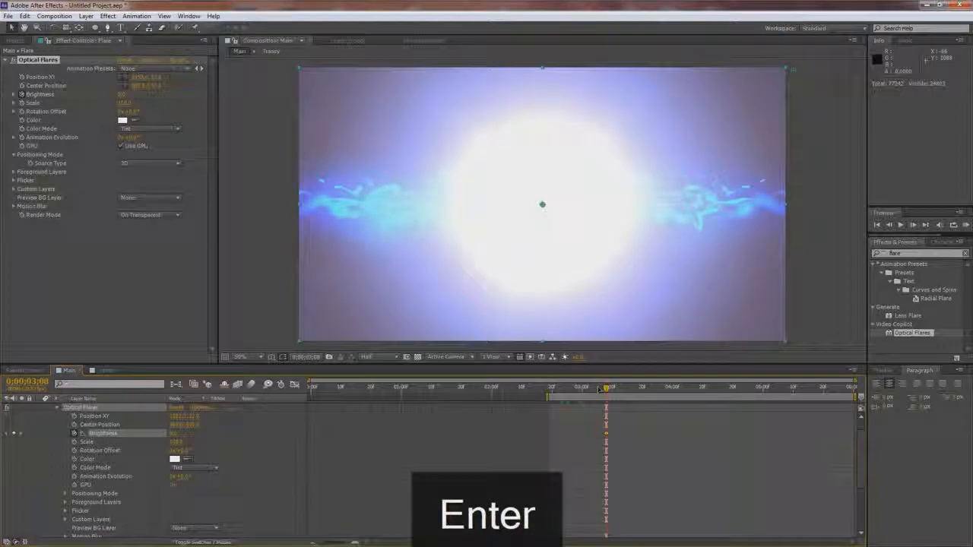
# At 0;00;03;16, set the corner flare's Brightness to 80.
pyautogui.click(632, 389)
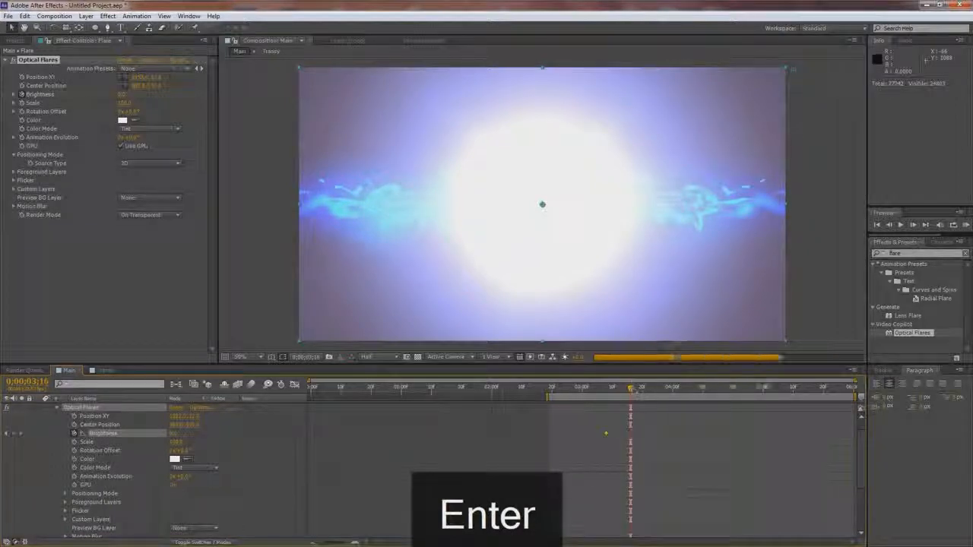
pyautogui.click(178, 433)
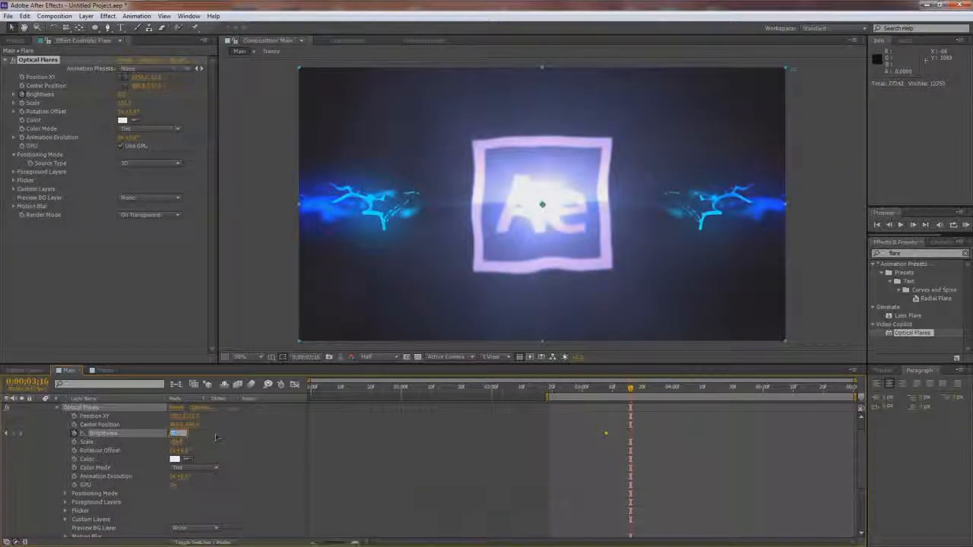
pyautogui.write('80')
pyautogui.press('Return')
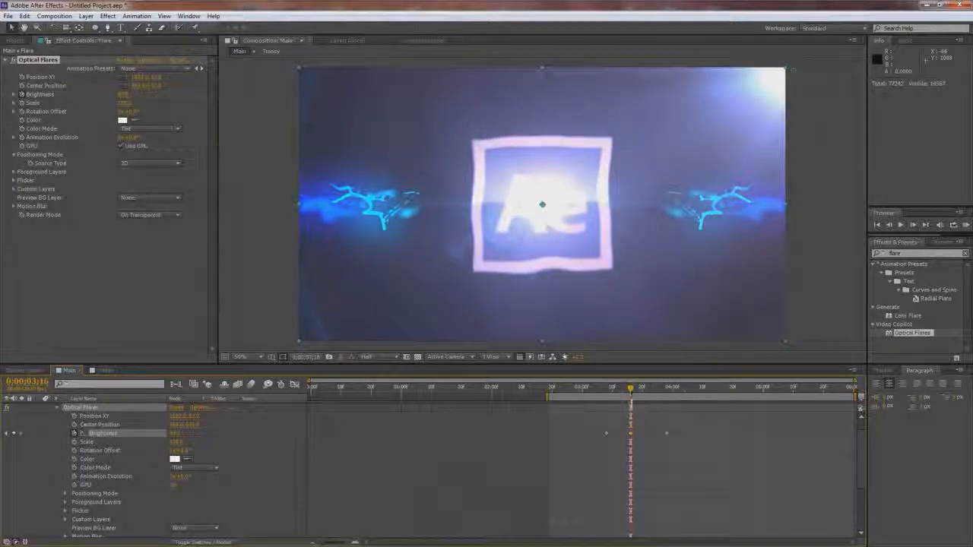
# In the corner flare's Optical Flares options, load the Robot Light flare from Pro Presets 2 and apply it.
pyautogui.click(147, 61)
pyautogui.scroll(-1, 752, 396)
pyautogui.moveTo(751, 395); pyautogui.dragTo(751, 399)
pyautogui.click(549, 396)
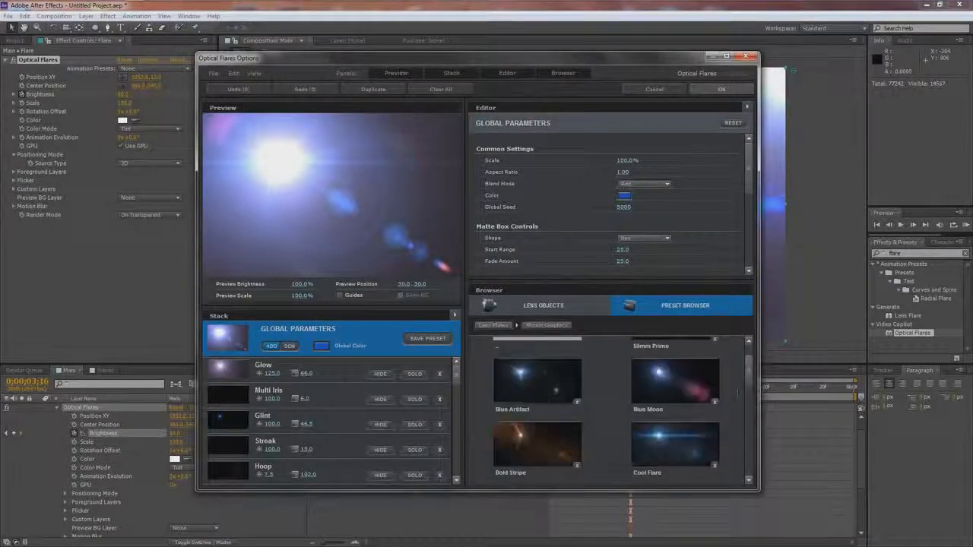
pyautogui.scroll(-5, 677, 403)
pyautogui.click(676, 393)
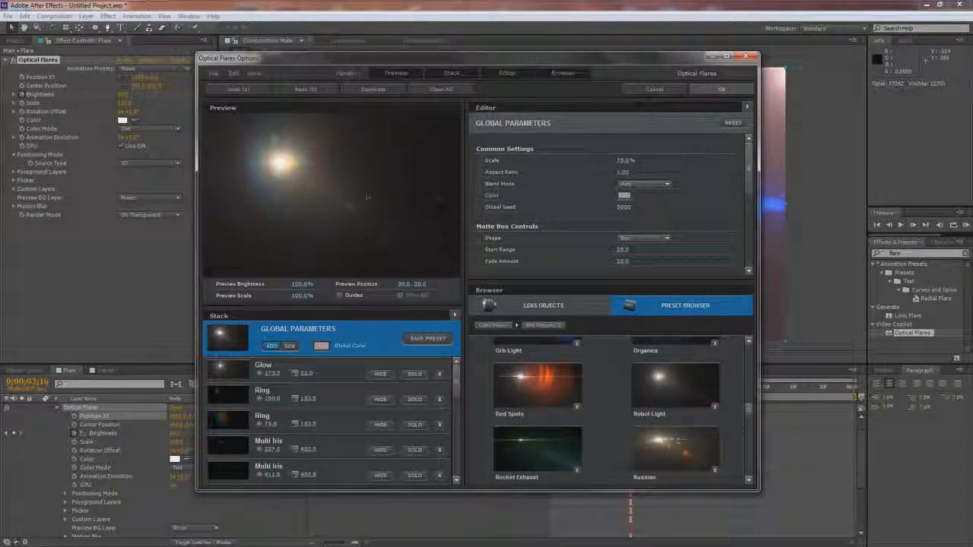
pyautogui.click(722, 89)
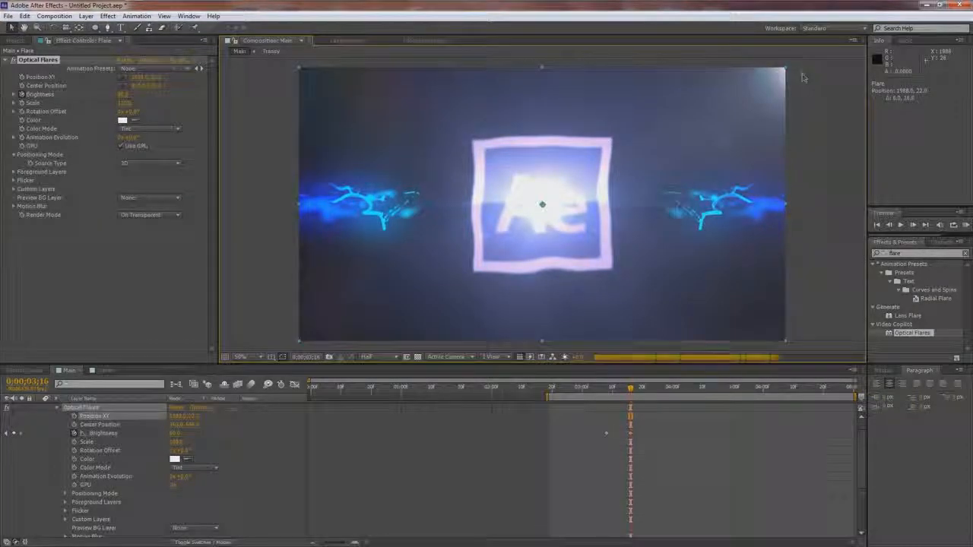
# Animate the corner flare's Position XY from about 1964, 30 at 0;00;03;08 to slightly lower and further outside the frame at 0;00;05;29.
pyautogui.moveTo(801, 74); pyautogui.dragTo(796, 76)
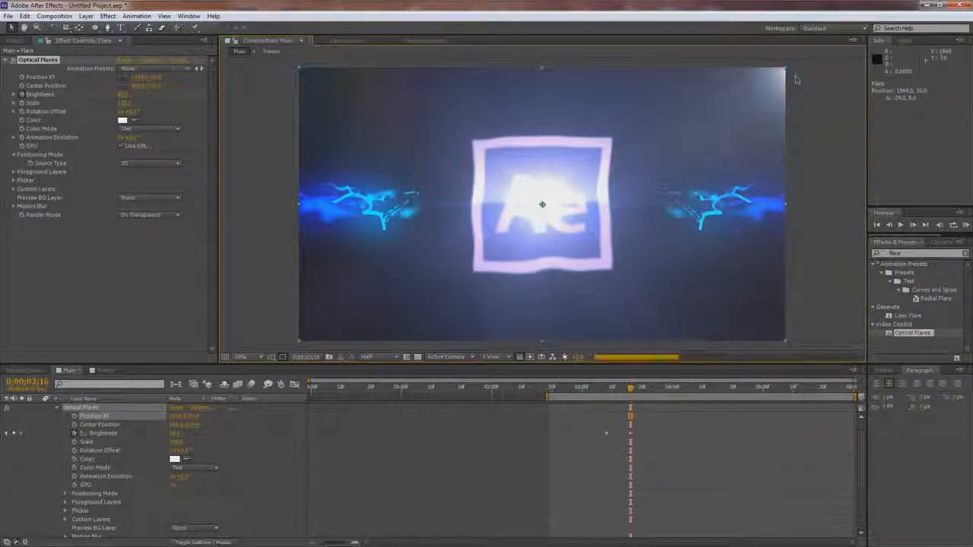
pyautogui.click(44, 61)
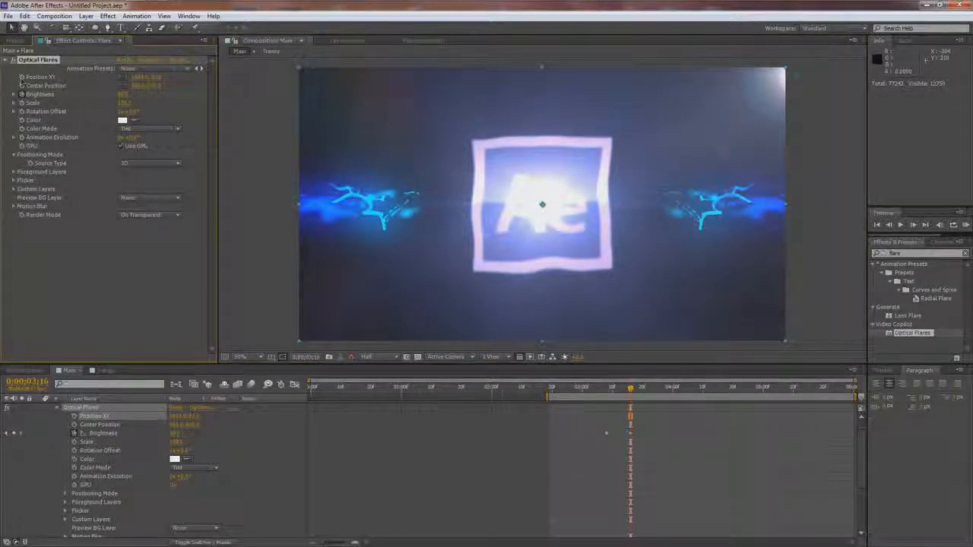
pyautogui.click(21, 77)
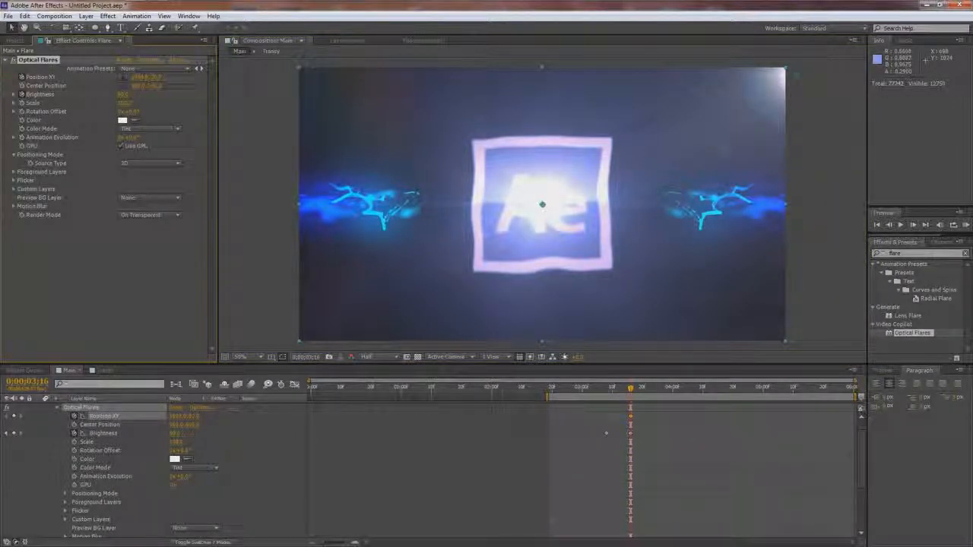
pyautogui.moveTo(629, 418); pyautogui.dragTo(606, 416)
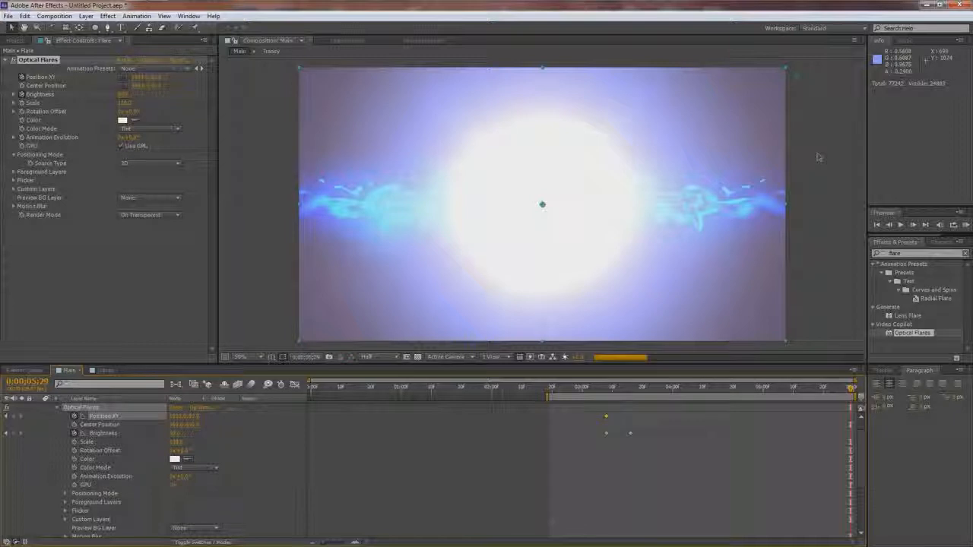
pyautogui.moveTo(798, 77); pyautogui.dragTo(805, 96)
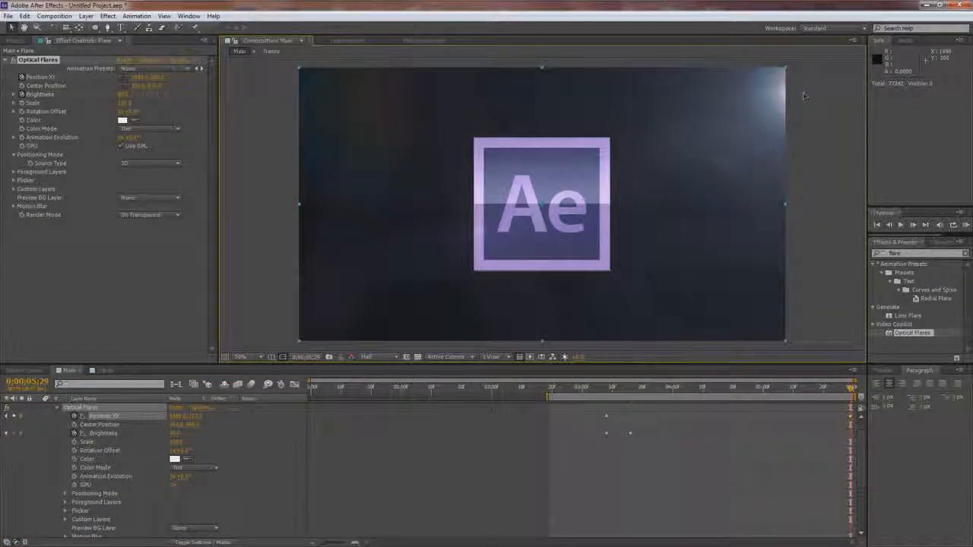
# Duplicate the upper-right corner Flare layer and collapse the expanded layer properties.
pyautogui.scroll(1, 73, 437)
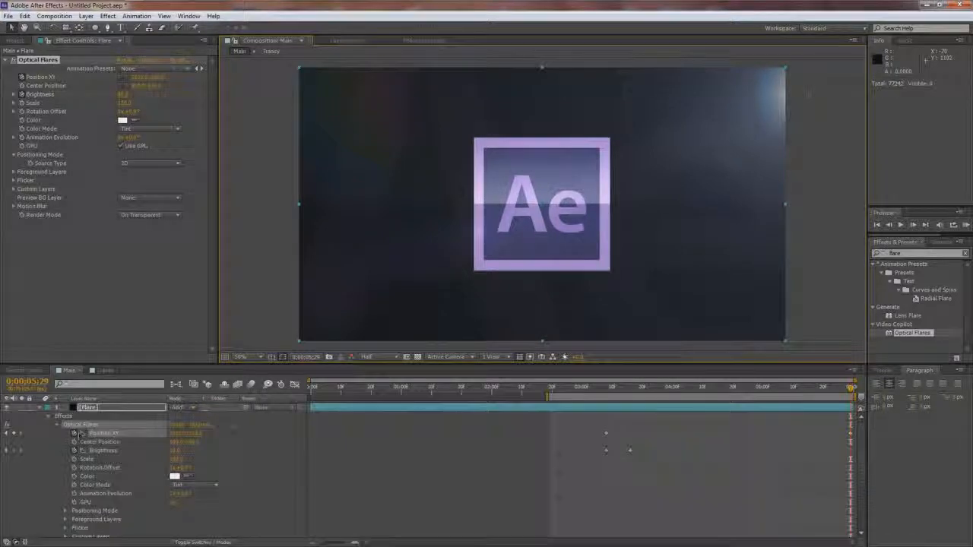
pyautogui.click(93, 409)
pyautogui.hotkey('ctrl', 'd')
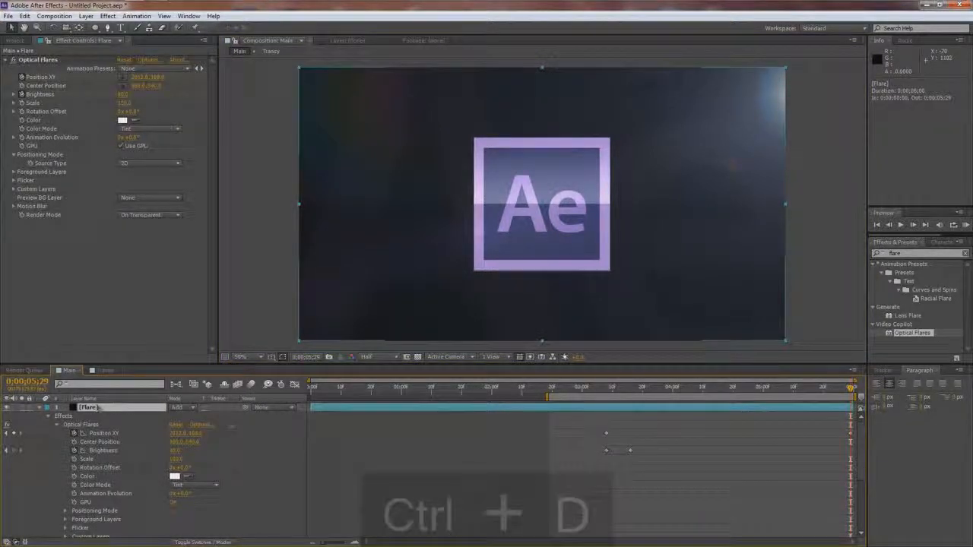
pyautogui.click(46, 417)
pyautogui.click(86, 409)
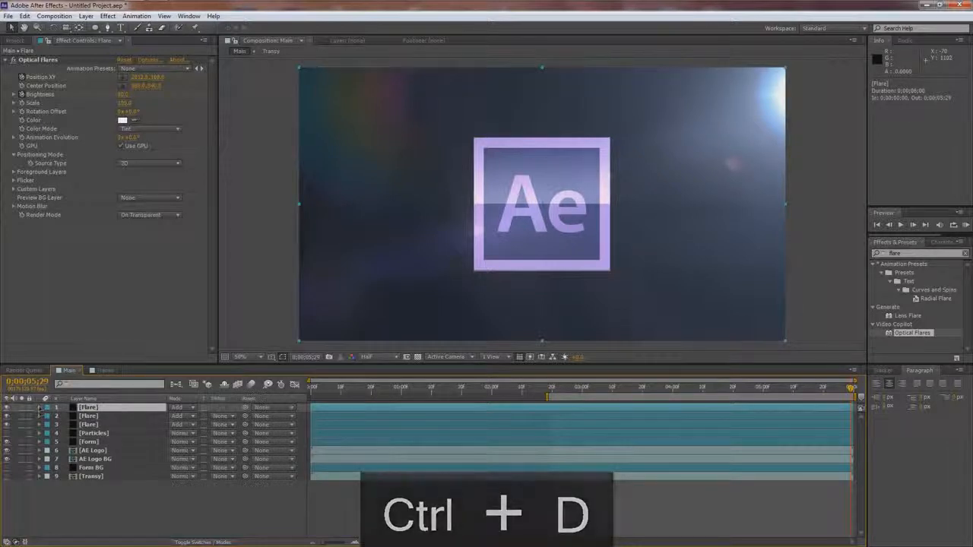
# Reveal the top Flare copy's Optical Flares properties and delete its Position XY keyframe at 0;00;05;29.
pyautogui.click(41, 407)
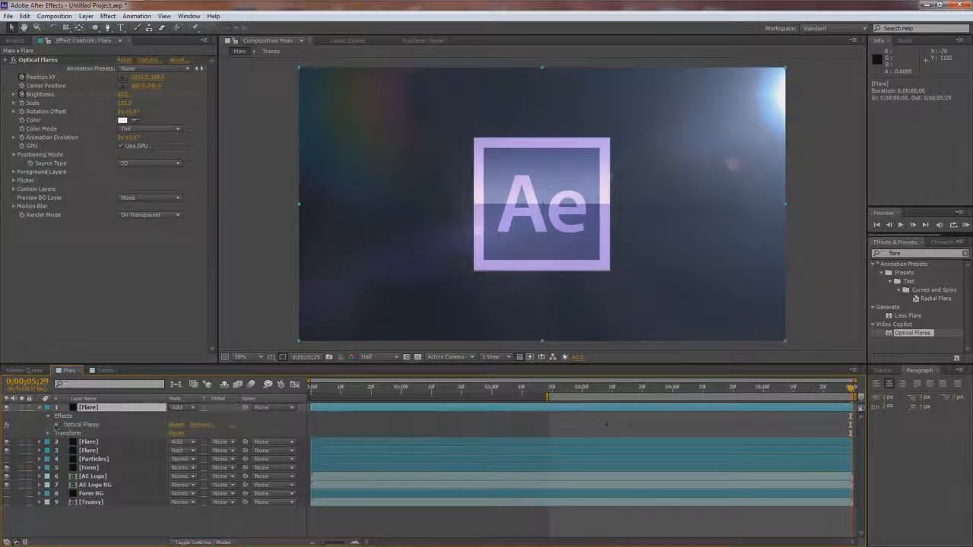
pyautogui.click(55, 425)
pyautogui.scroll(-1, 585, 452)
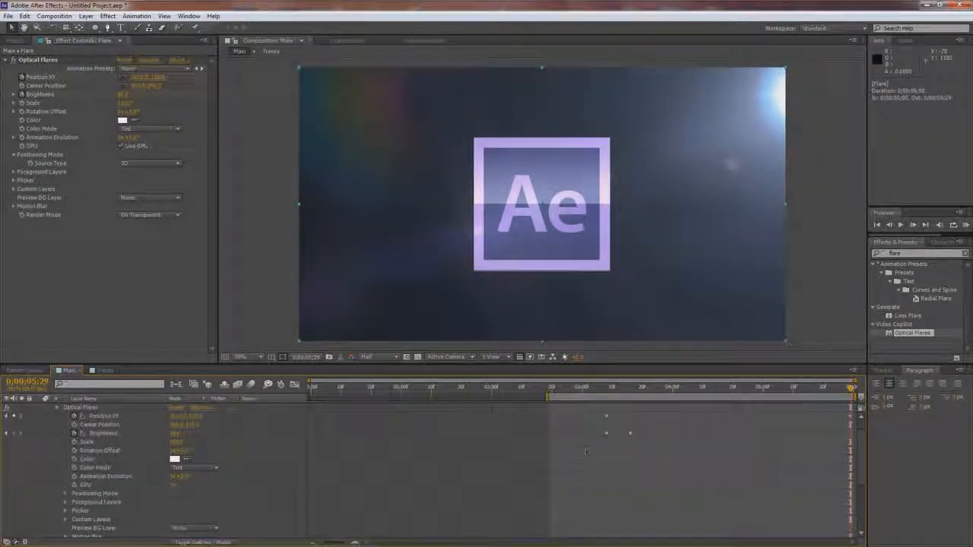
pyautogui.click(851, 417)
pyautogui.press('Delete')
# Animate the copied flare's Position XY from the lower-left corner at 0;00;03;08 to slightly higher and further outside the frame at 0;00;05;29.
pyautogui.moveTo(850, 389); pyautogui.dragTo(678, 394)
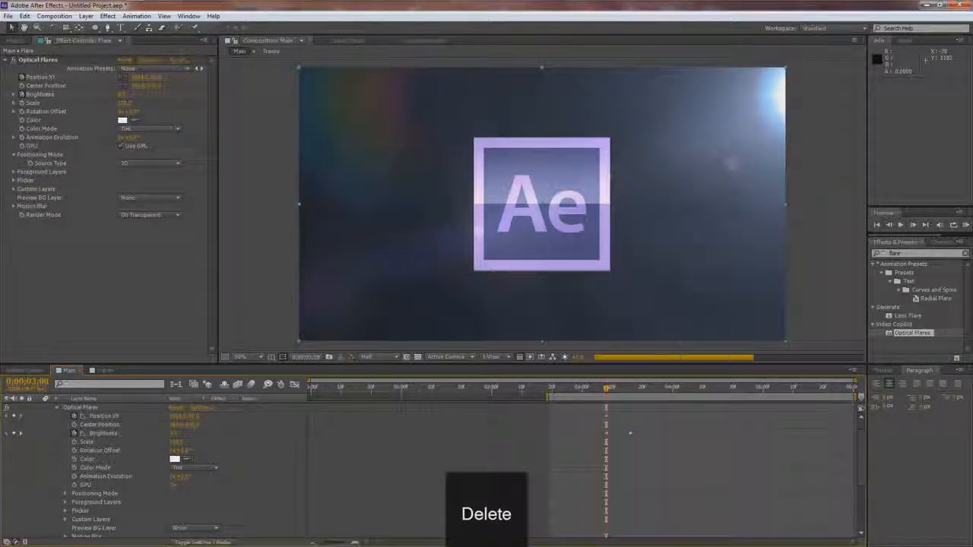
pyautogui.scroll(-2, 456, 245)
pyautogui.click(31, 60)
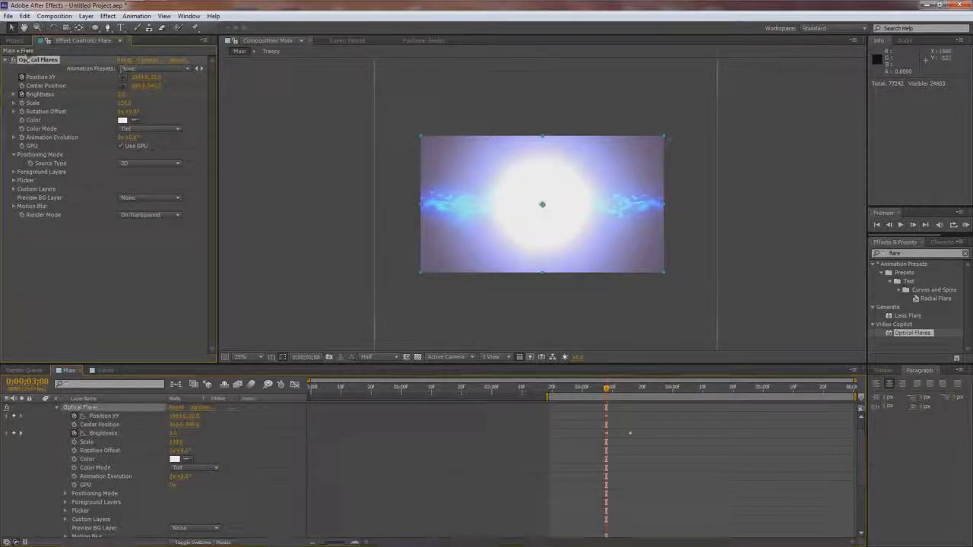
pyautogui.moveTo(670, 140); pyautogui.dragTo(411, 275)
pyautogui.press('End')
pyautogui.moveTo(416, 271); pyautogui.dragTo(407, 260)
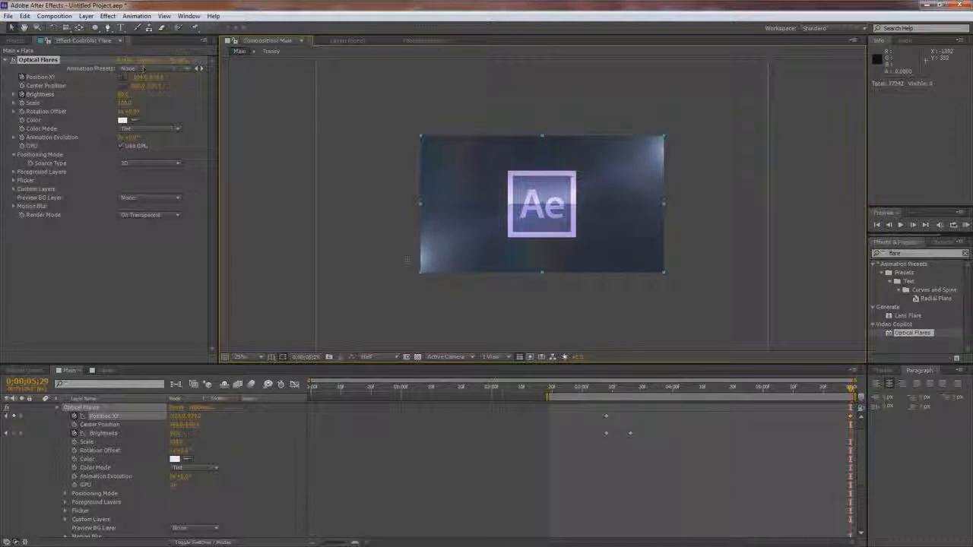
# Replace the lower-left corner flare's Optical Flares design with a blue flare from the Pro Presets collection.
pyautogui.click(142, 60)
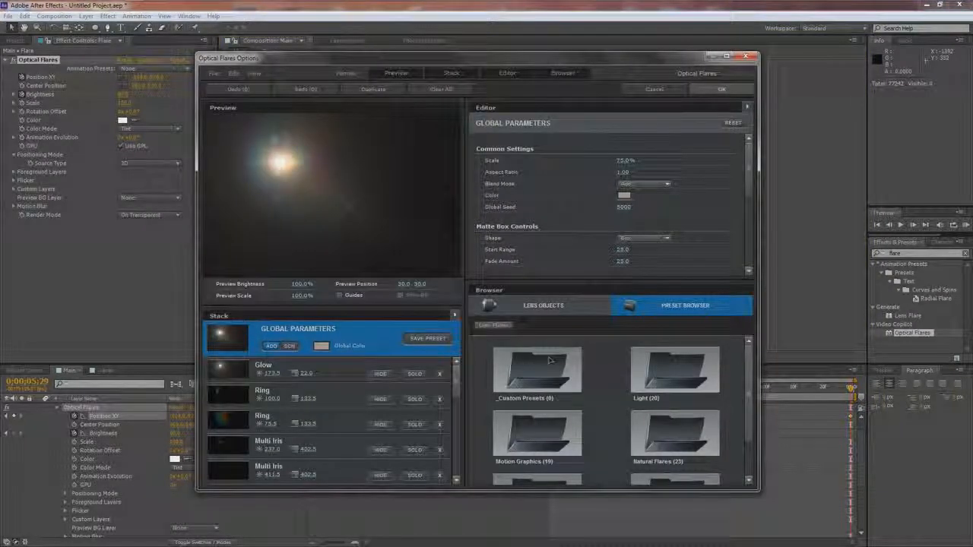
pyautogui.scroll(-2, 755, 372)
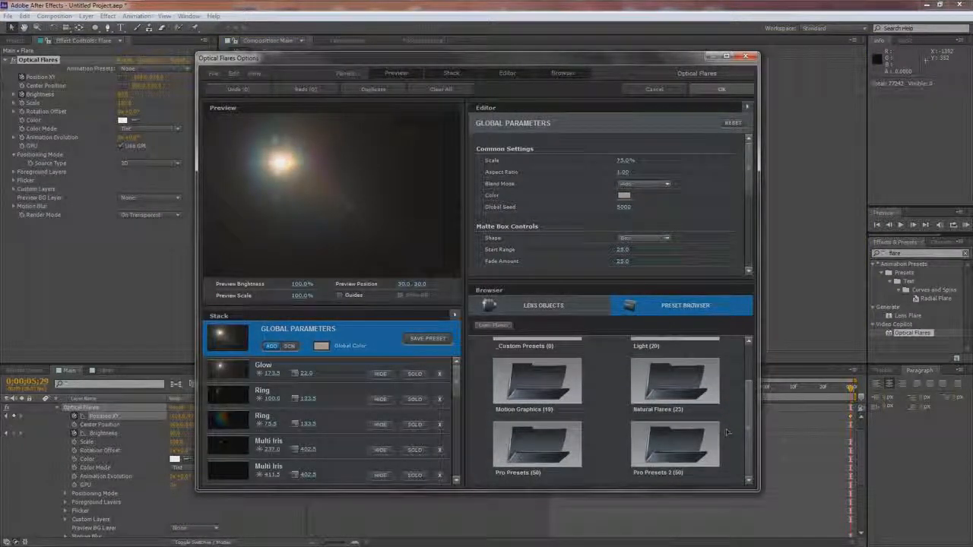
pyautogui.doubleClick(659, 456)
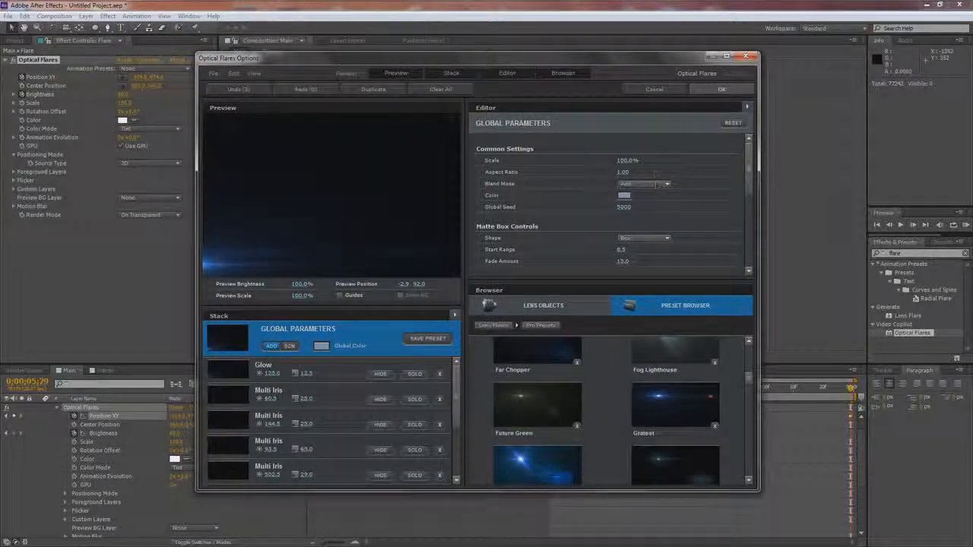
pyautogui.click(722, 89)
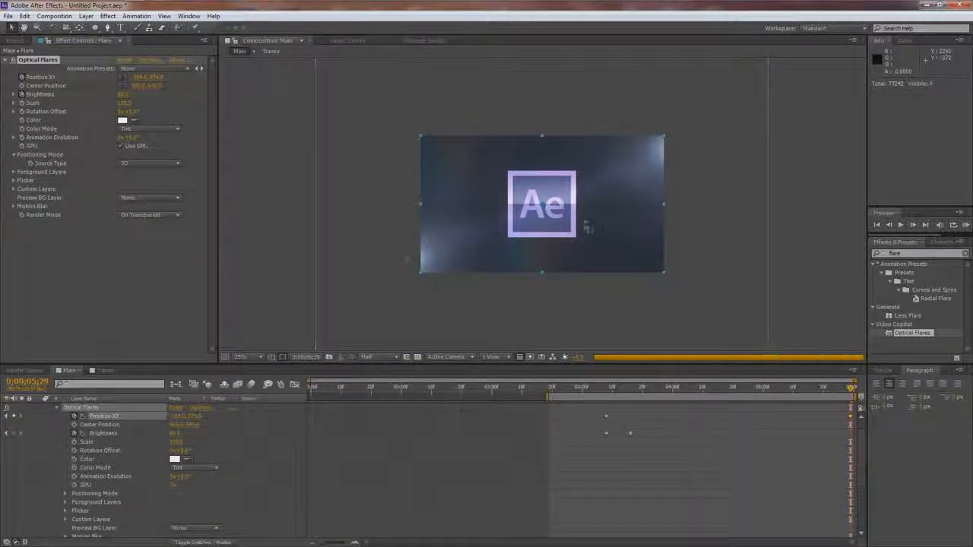
# Increase the Flicker speed and amount of the lower-left corner flare.
pyautogui.click(14, 181)
pyautogui.moveTo(122, 206); pyautogui.dragTo(136, 207)
pyautogui.scroll(1, 103, 431)
pyautogui.click(38, 408)
# Raise the Flicker speed and amount of the upper-right corner Flare layer.
pyautogui.click(39, 408)
pyautogui.scroll(-2, 82, 450)
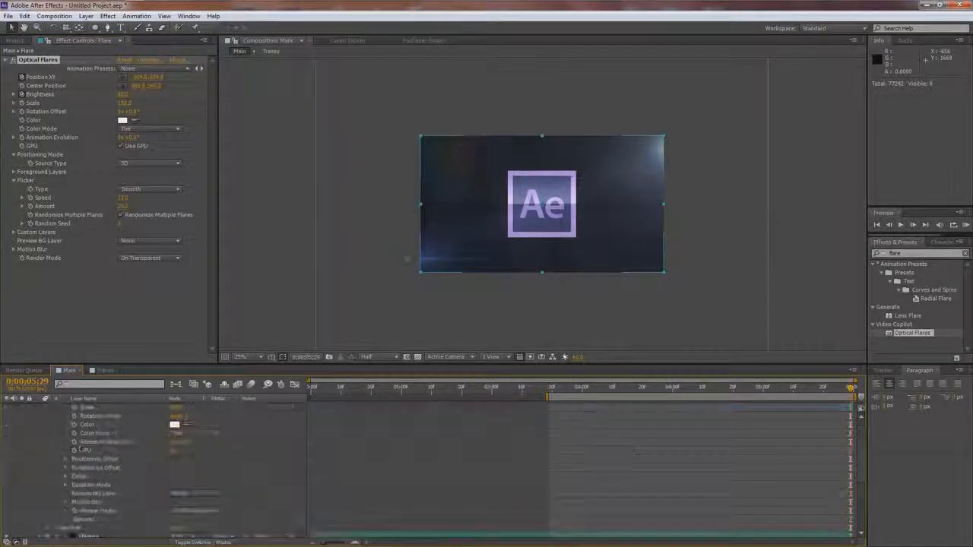
pyautogui.click(65, 477)
pyautogui.scroll(-1, 85, 478)
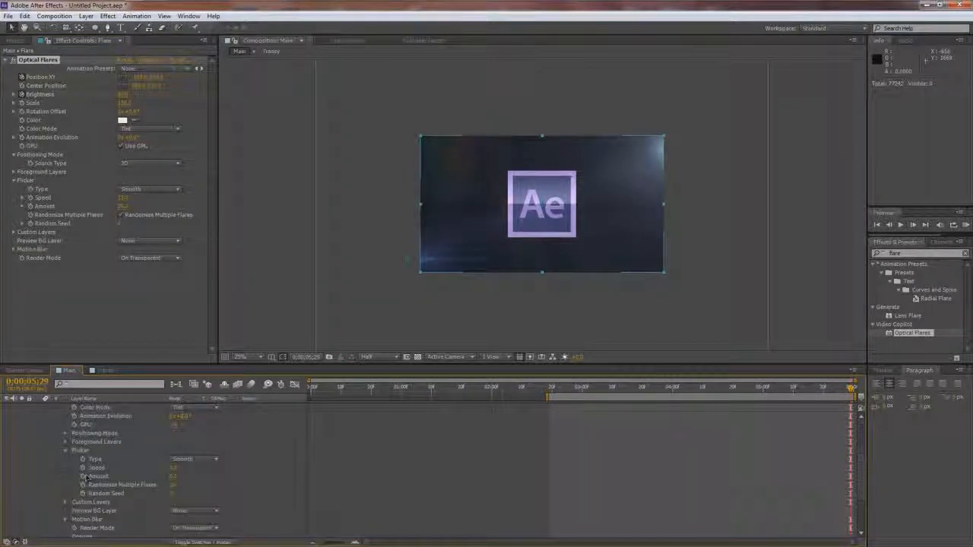
pyautogui.press('Return')
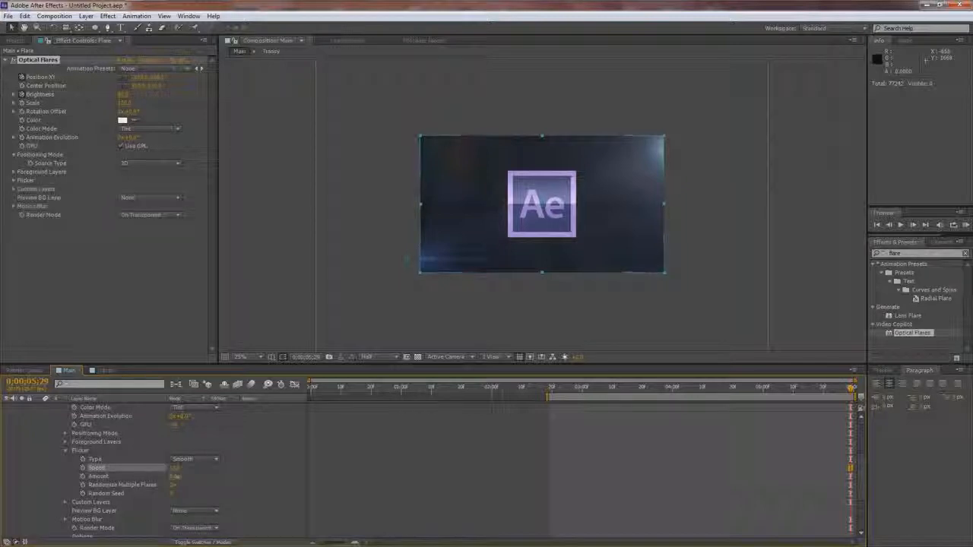
pyautogui.click(176, 477)
pyautogui.moveTo(190, 477); pyautogui.dragTo(196, 477)
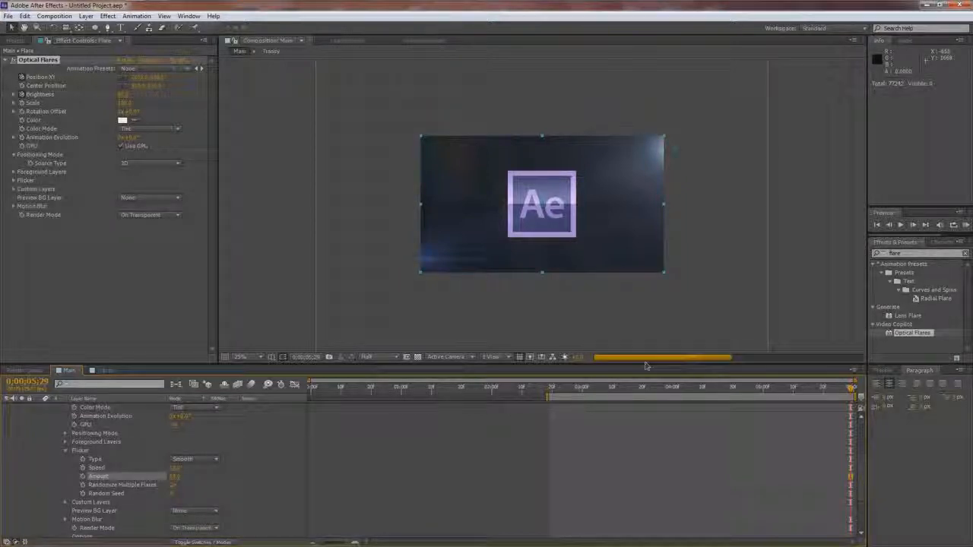
pyautogui.click(820, 228)
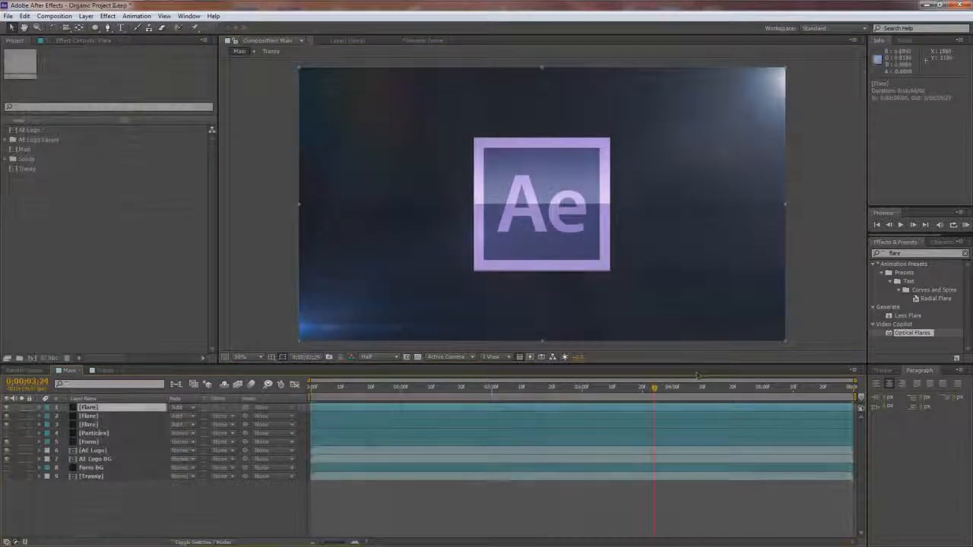
# Turn on the visibility of the Particles and Form BG layers in the Main composition.
pyautogui.click(6, 433)
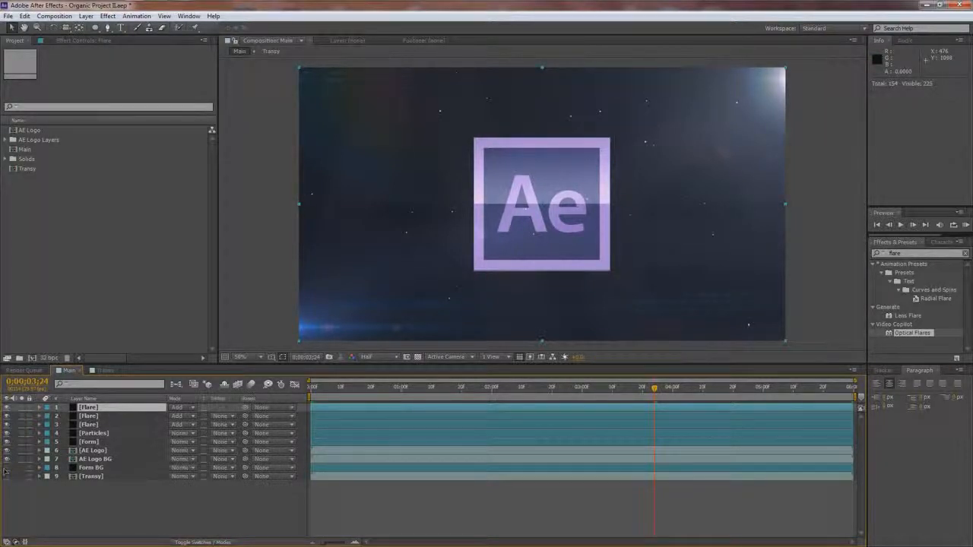
pyautogui.click(92, 477)
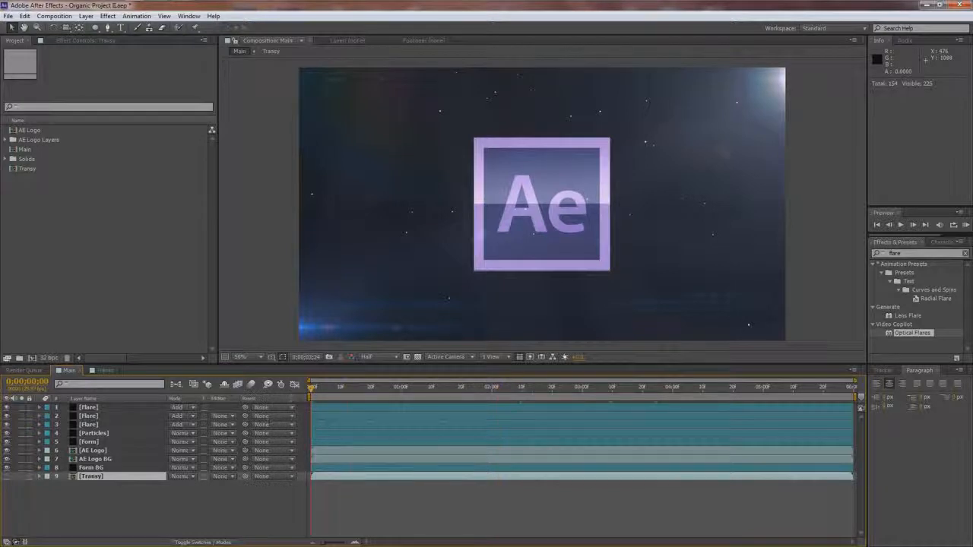
# Add a two-node camera named Camera with the 35mm preset to the Main composition.
pyautogui.rightClick(101, 506)
pyautogui.moveTo(144, 398)
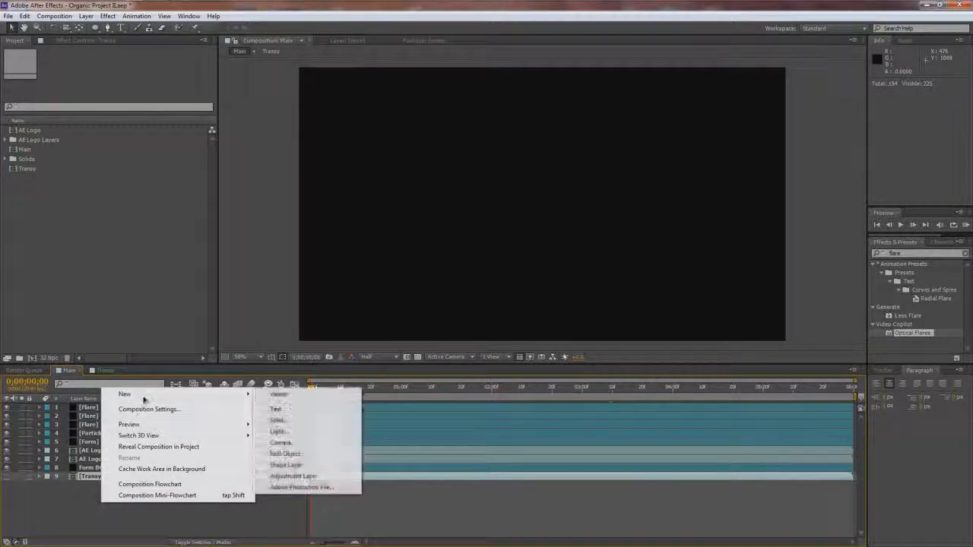
pyautogui.click(281, 443)
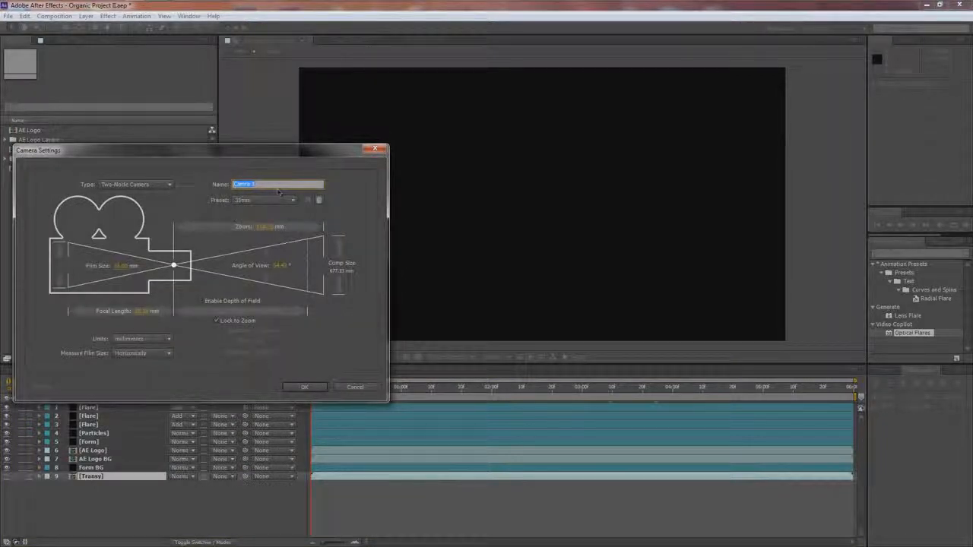
pyautogui.press('BackSpace')
pyautogui.press('BackSpace')
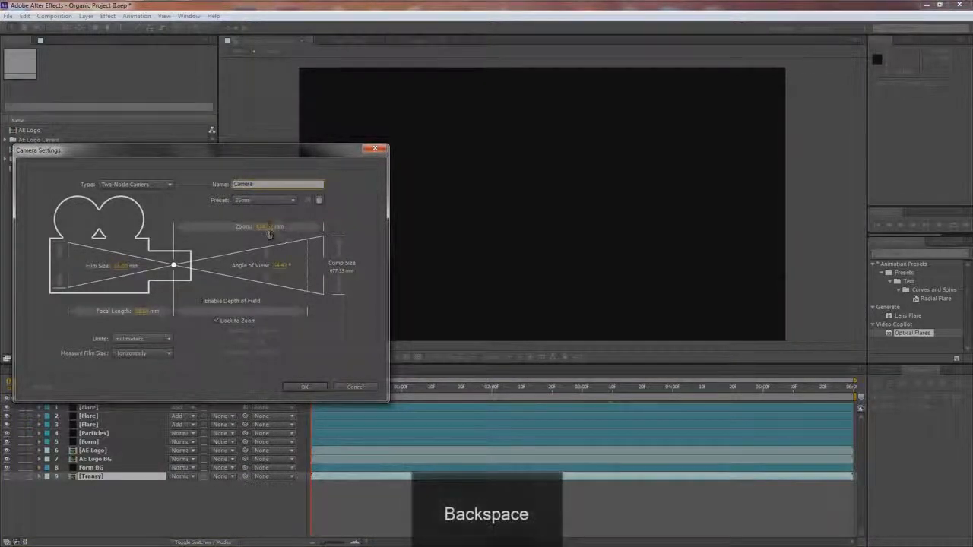
pyautogui.click(303, 388)
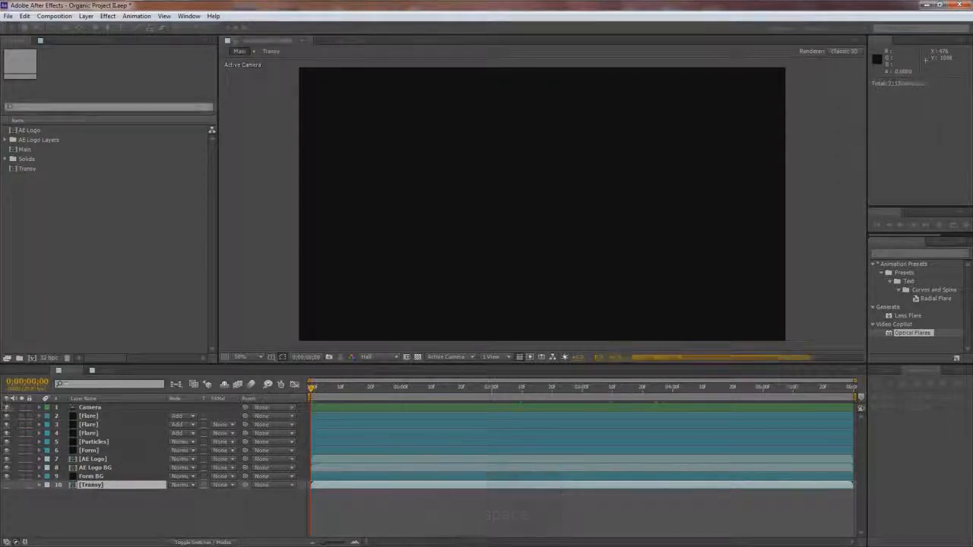
# Animate the camera's Zoom from its default at 0;00;00;00 to a higher value at 0;00;05;29, and collapse its properties.
pyautogui.click(40, 407)
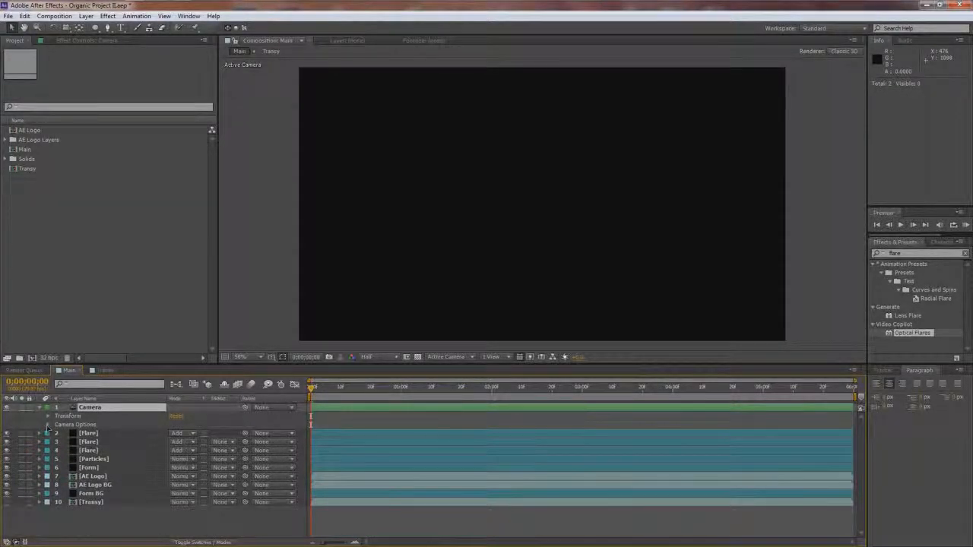
pyautogui.click(47, 425)
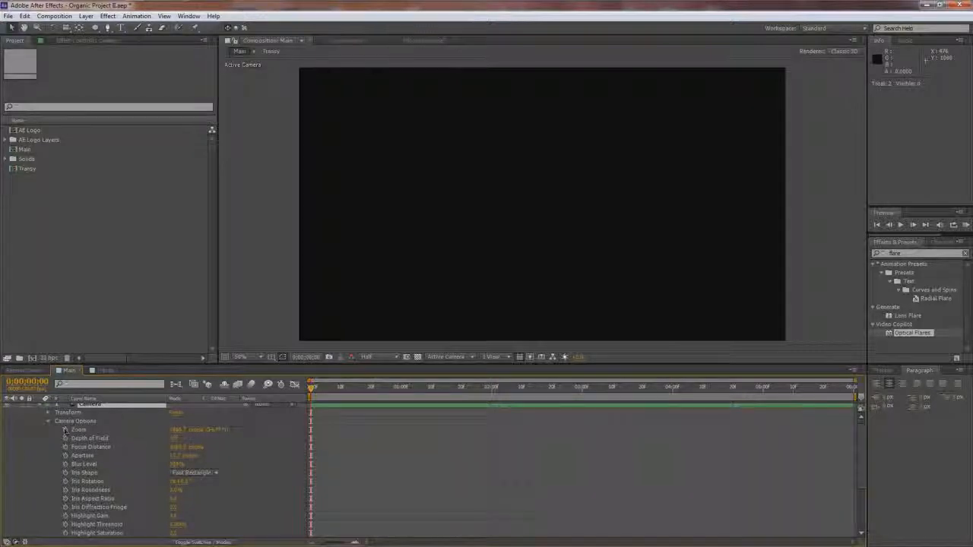
pyautogui.click(66, 430)
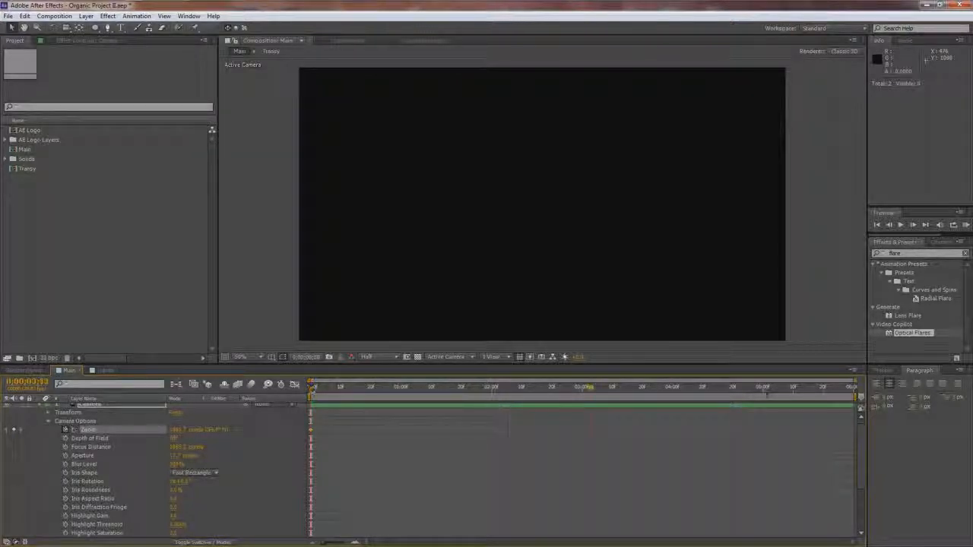
pyautogui.press('End')
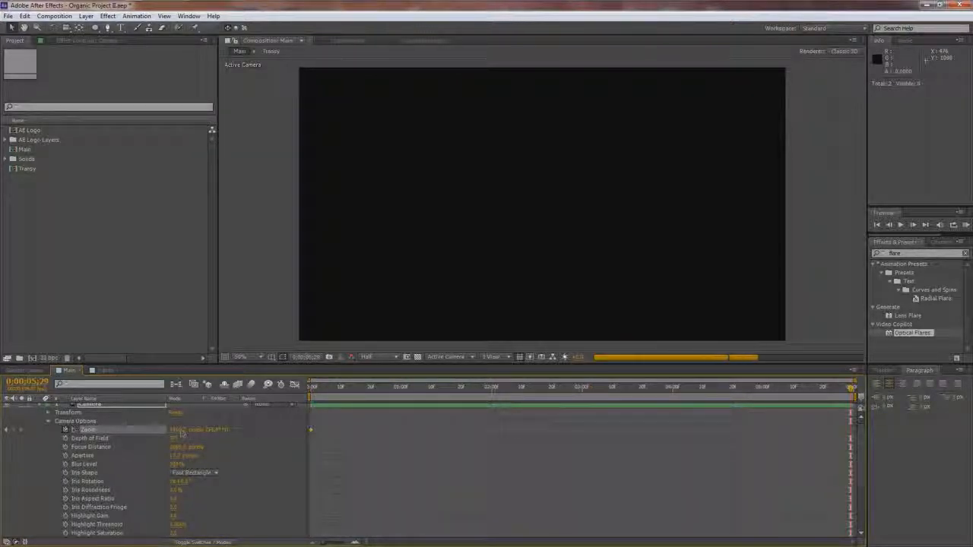
pyautogui.moveTo(177, 429); pyautogui.dragTo(245, 434)
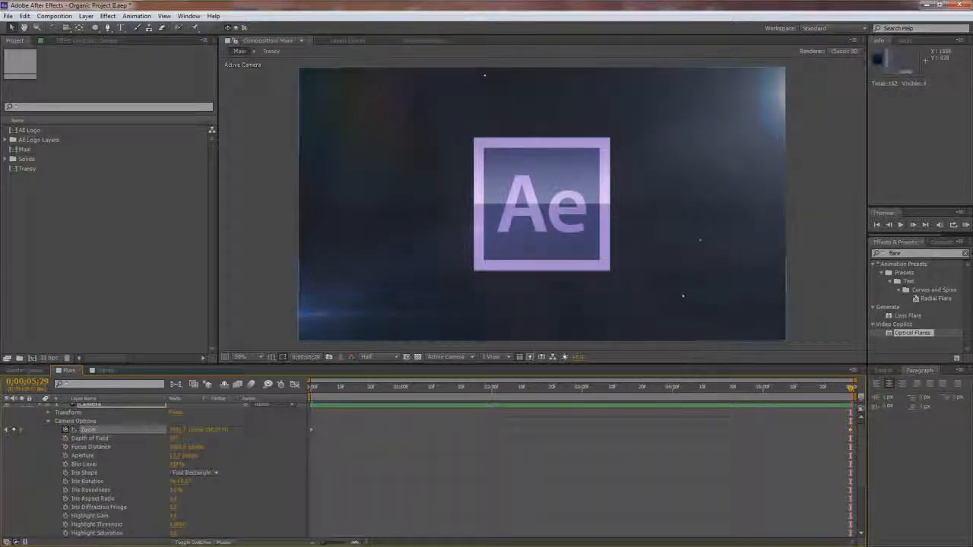
pyautogui.scroll(1, 99, 425)
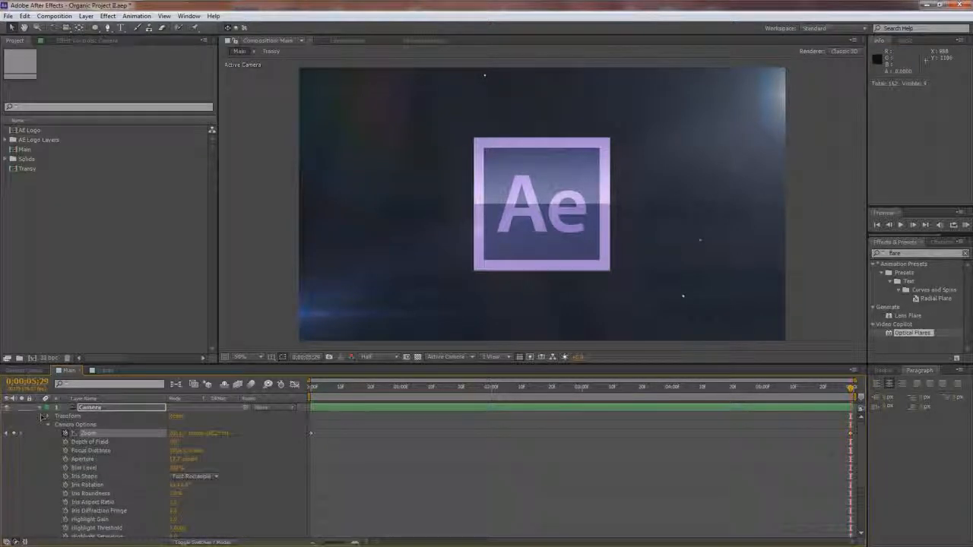
pyautogui.click(40, 408)
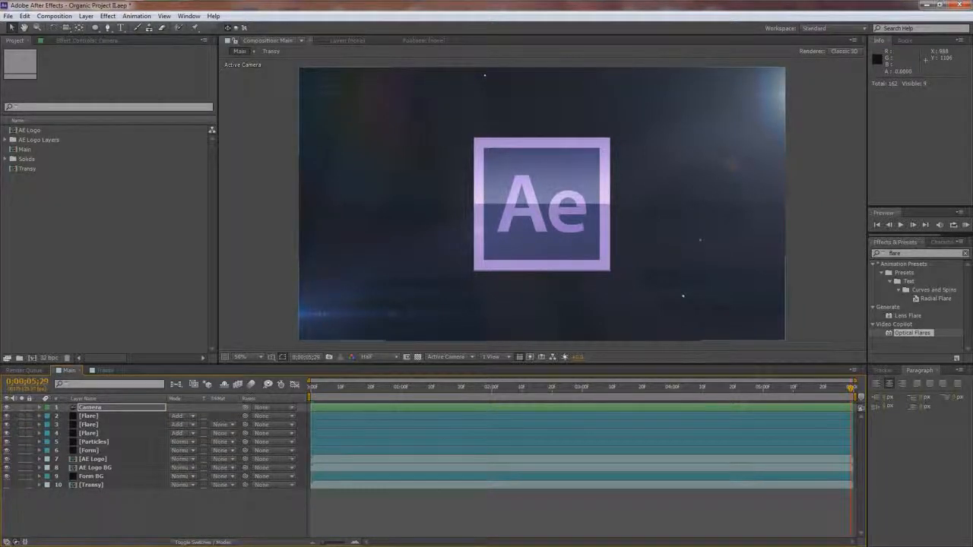
# Make the AE Logo and AE Logo BG layers 3D so the camera affects them.
pyautogui.press('F4')
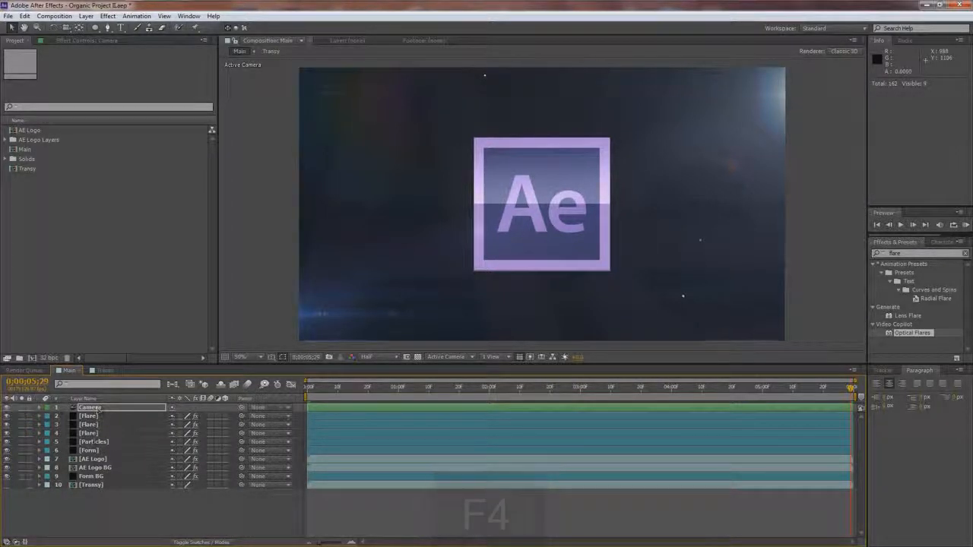
pyautogui.click(225, 460)
pyautogui.click(225, 468)
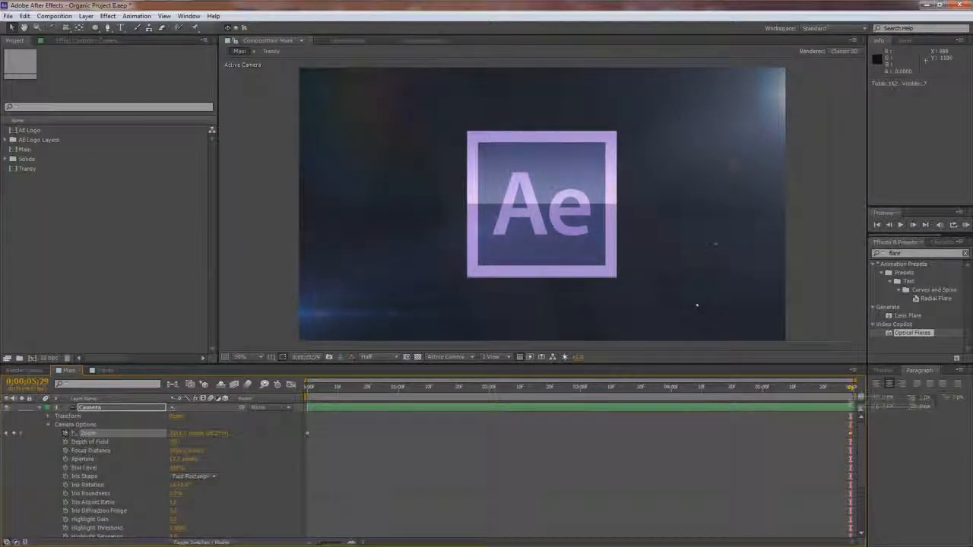
# Fine-tune the camera's Zoom at 0;00;05;29 to enlarge the logo slightly, preview the animation and collapse the camera layer.
pyautogui.moveTo(195, 435); pyautogui.dragTo(190, 431)
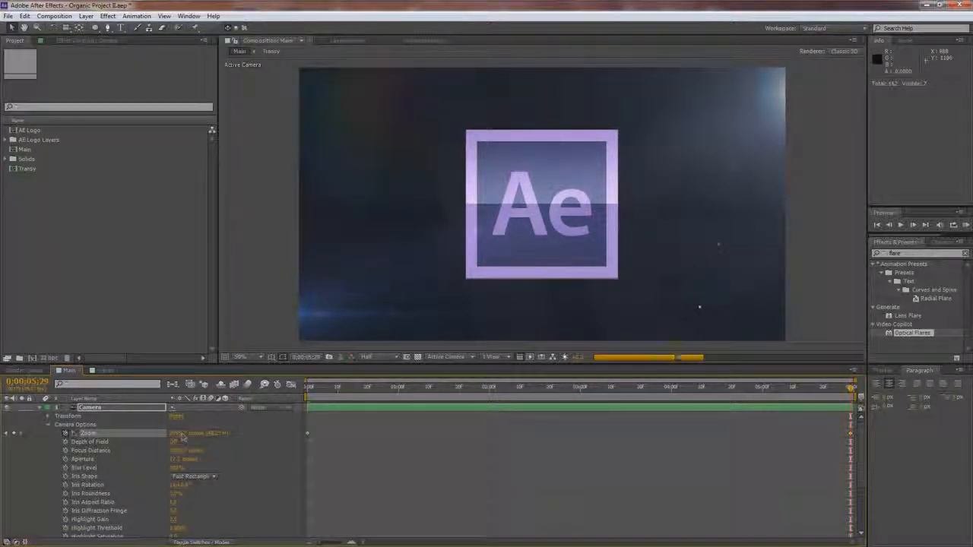
pyautogui.click(499, 388)
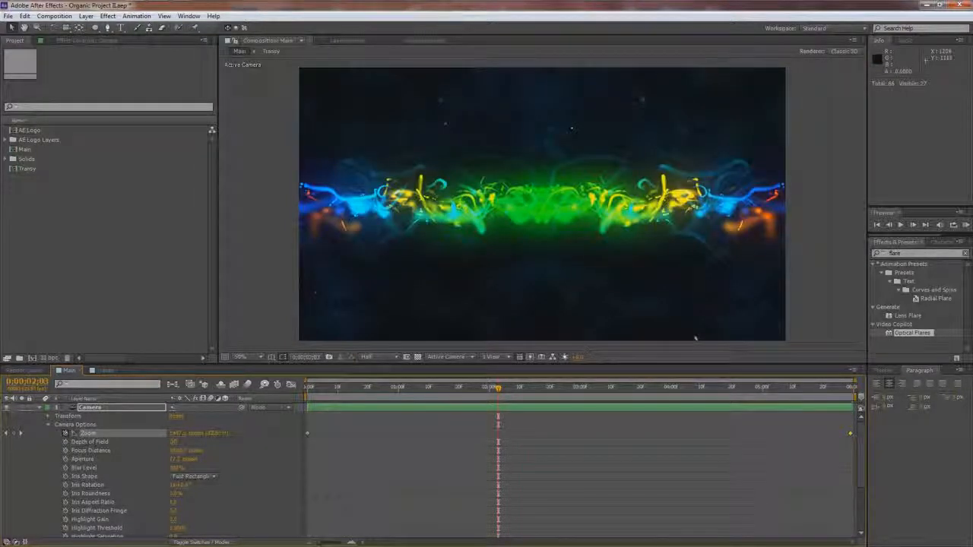
pyautogui.press('KP_0')
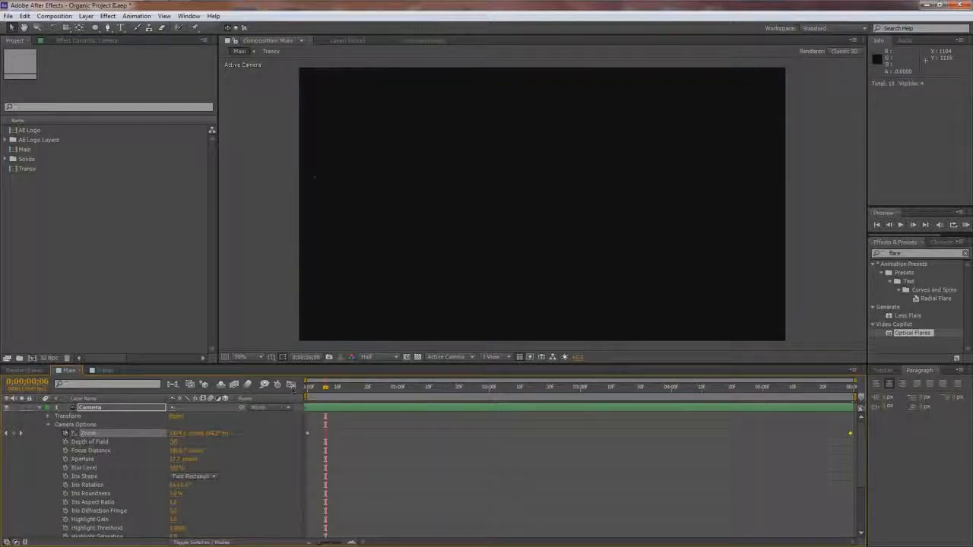
pyautogui.click(40, 407)
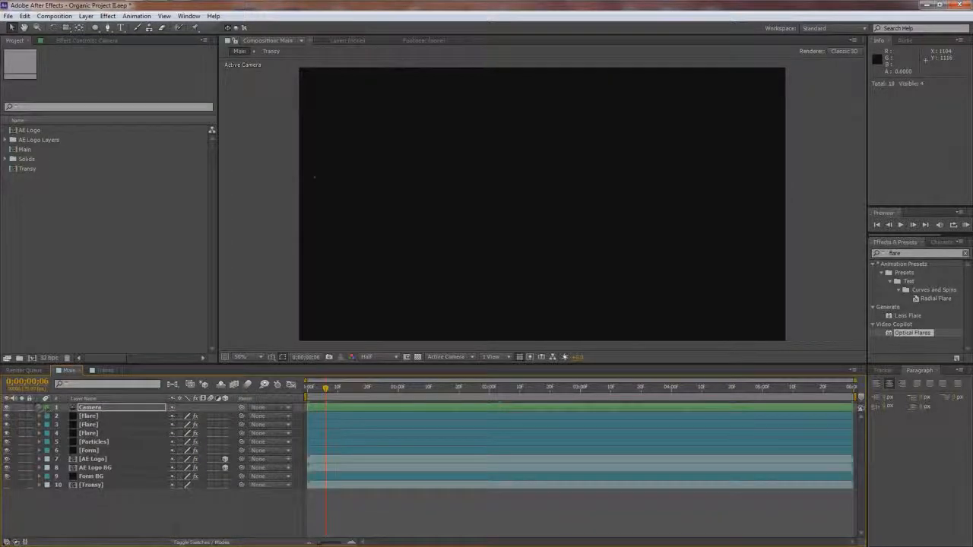
pyautogui.click(118, 517)
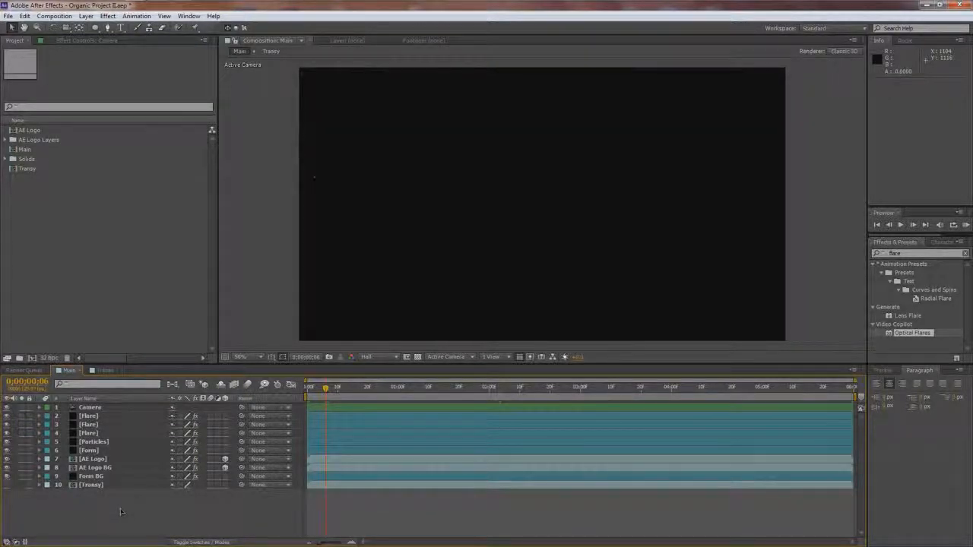
# Add the Main composition to the render queue and delete the duplicate queue entry.
pyautogui.hotkey('ctrl', 'm')
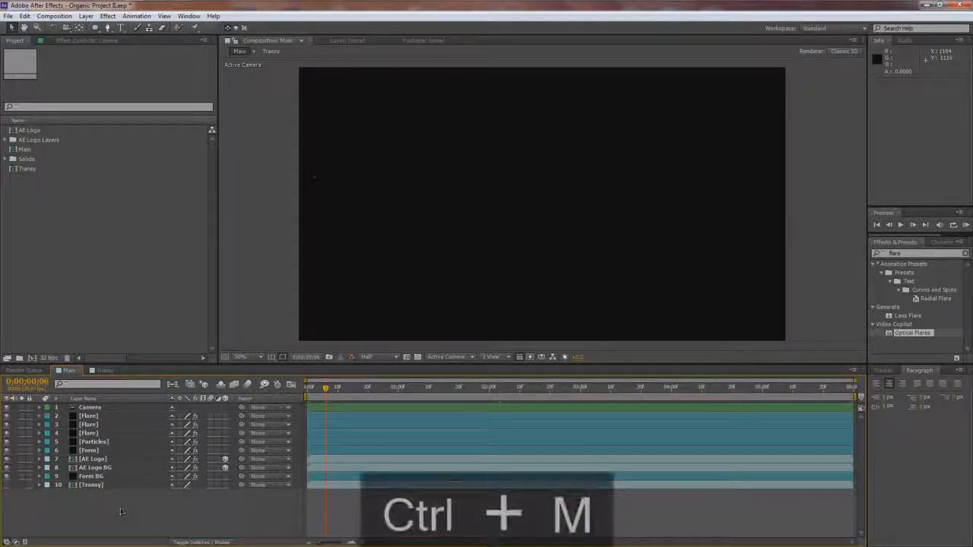
pyautogui.click(66, 17)
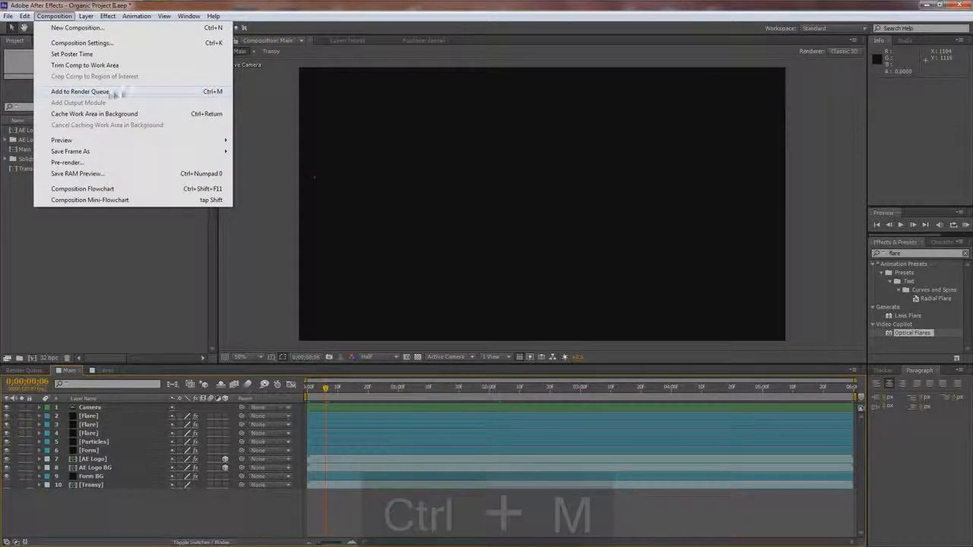
pyautogui.click(204, 93)
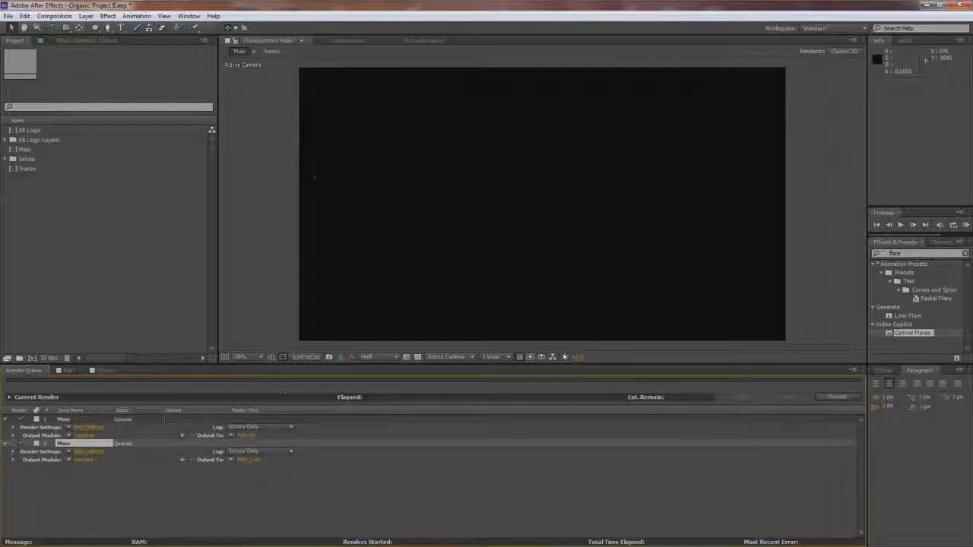
pyautogui.press('Delete')
# Set the Main render's output module format to H.264.
pyautogui.click(84, 436)
pyautogui.click(460, 155)
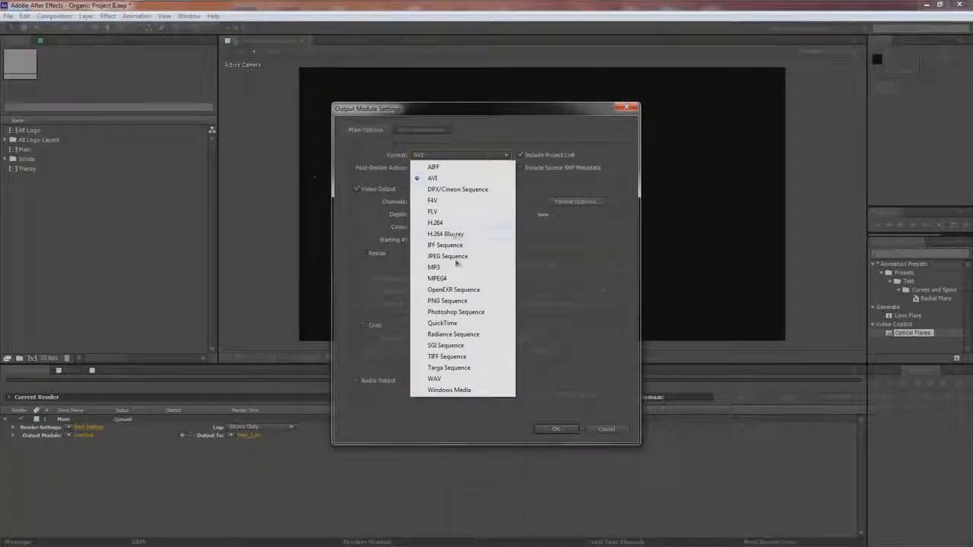
pyautogui.click(444, 222)
pyautogui.click(556, 429)
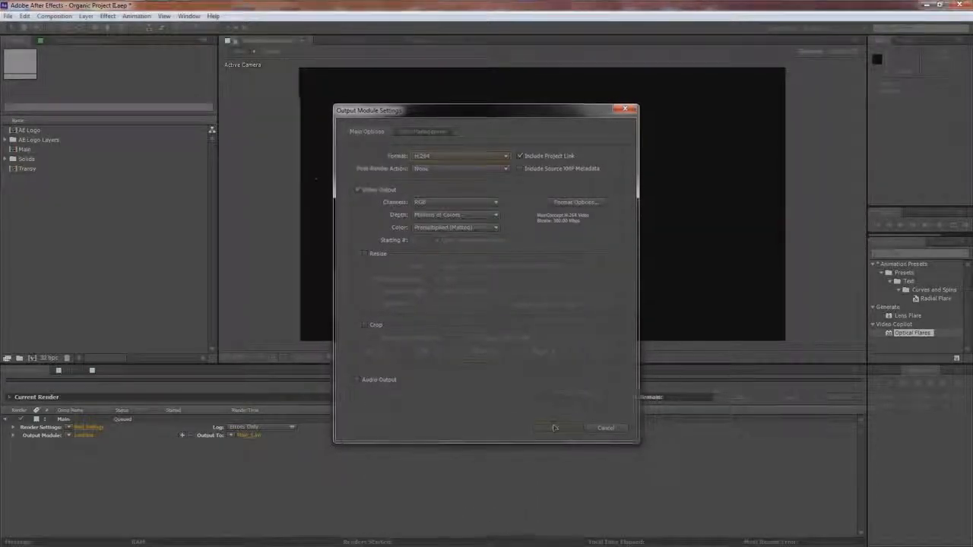
# Save the output movie to the Desktop as Organic Form Ex II and start rendering.
pyautogui.click(242, 436)
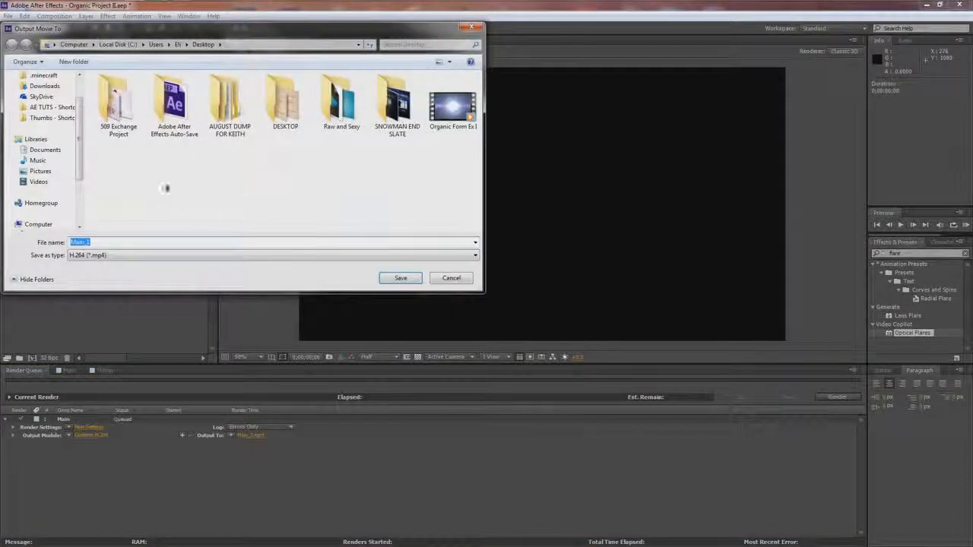
pyautogui.click(453, 106)
pyautogui.click(176, 239)
pyautogui.click(180, 242)
pyautogui.press('Return')
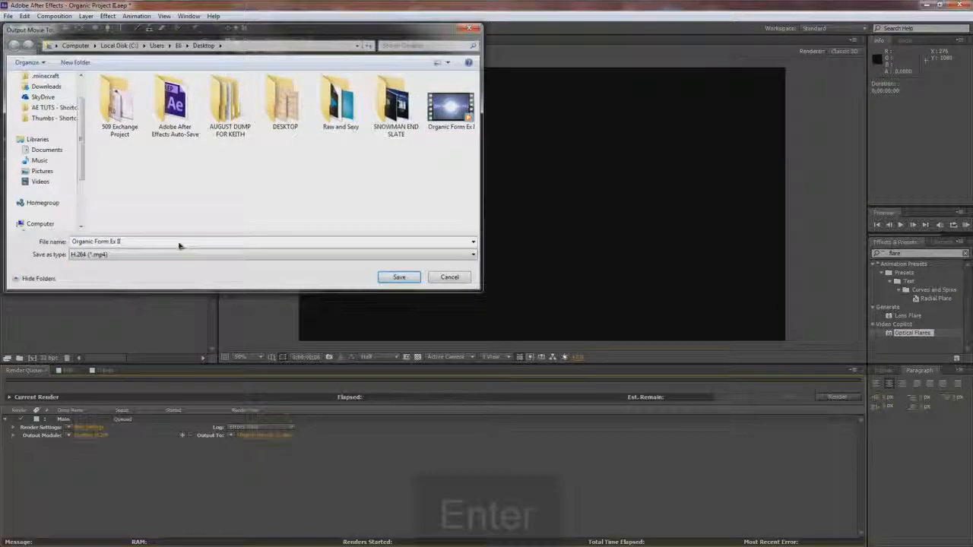
pyautogui.click(836, 396)
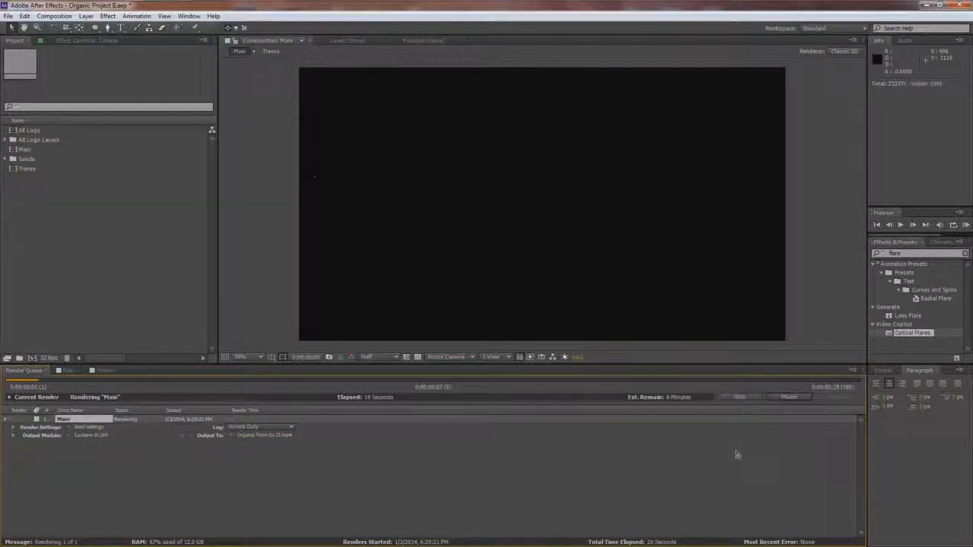